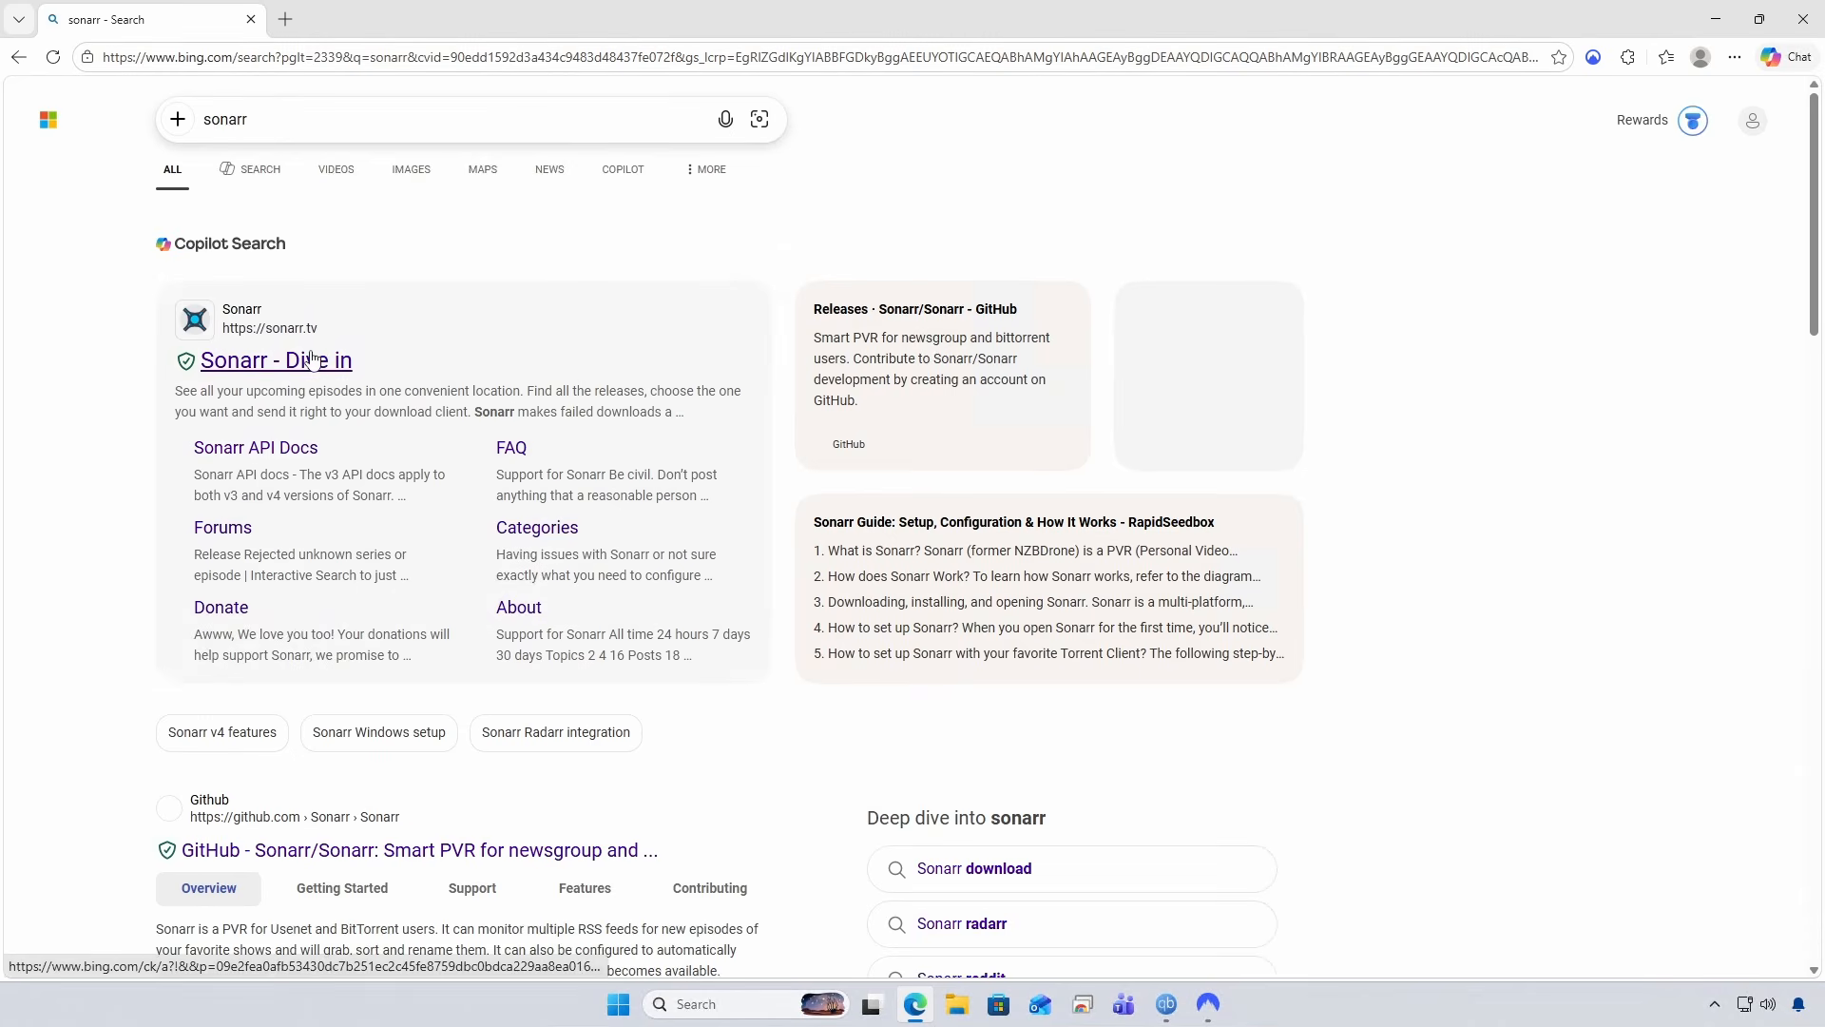
Download the Windows (x64) installer from the official Sonarr website.
{"action": "left_click", "coordinate": [312, 360]}
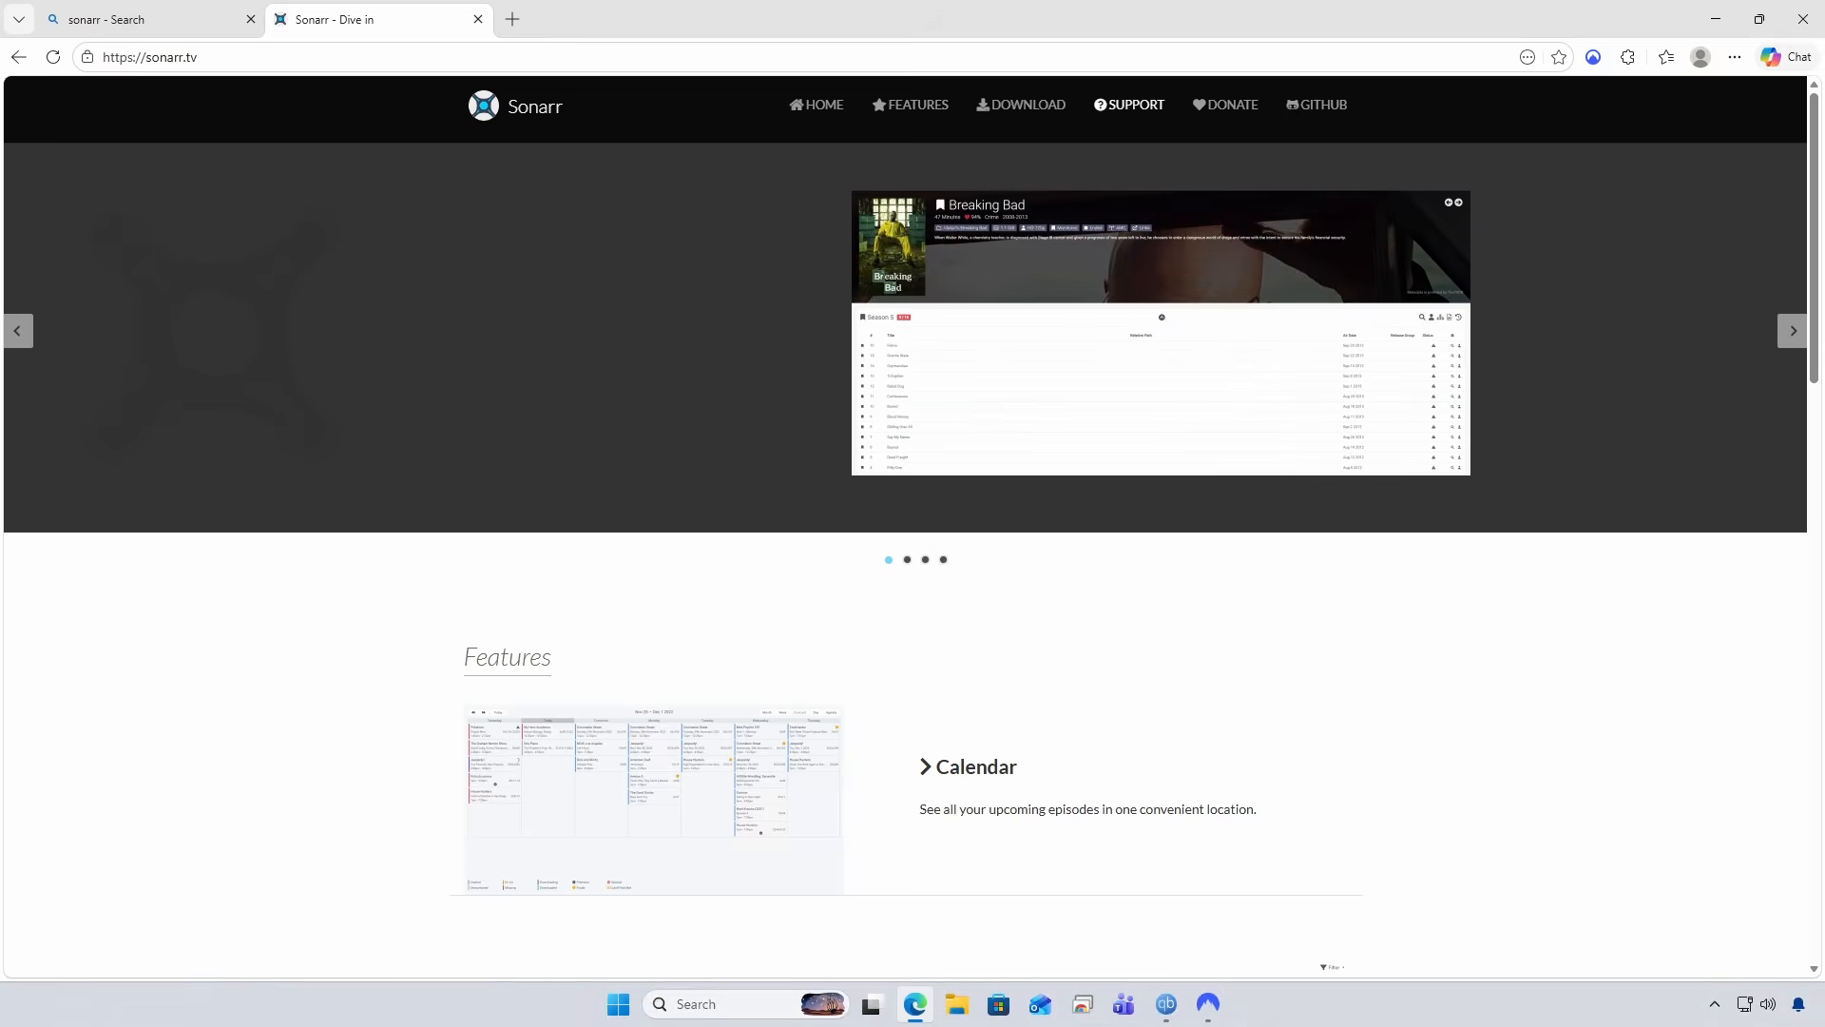
{"action": "left_click", "coordinate": [1018, 106]}
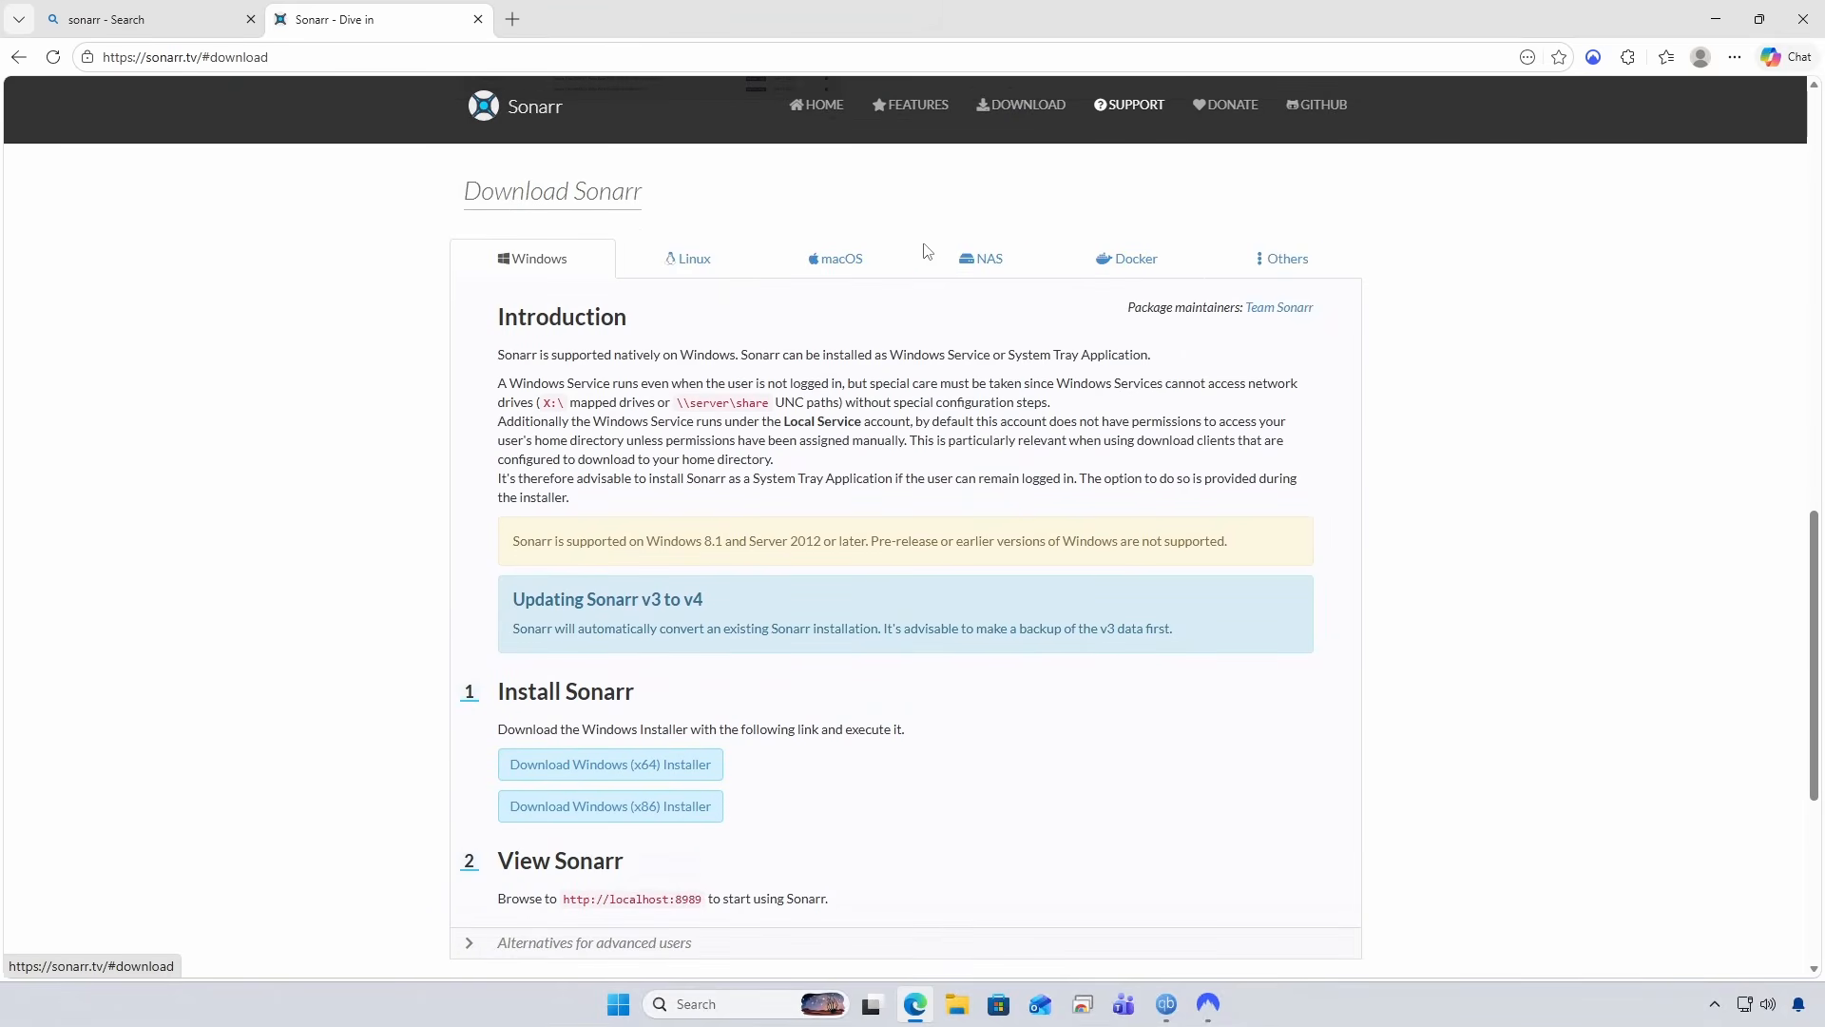
{"action": "left_click", "coordinate": [562, 772]}
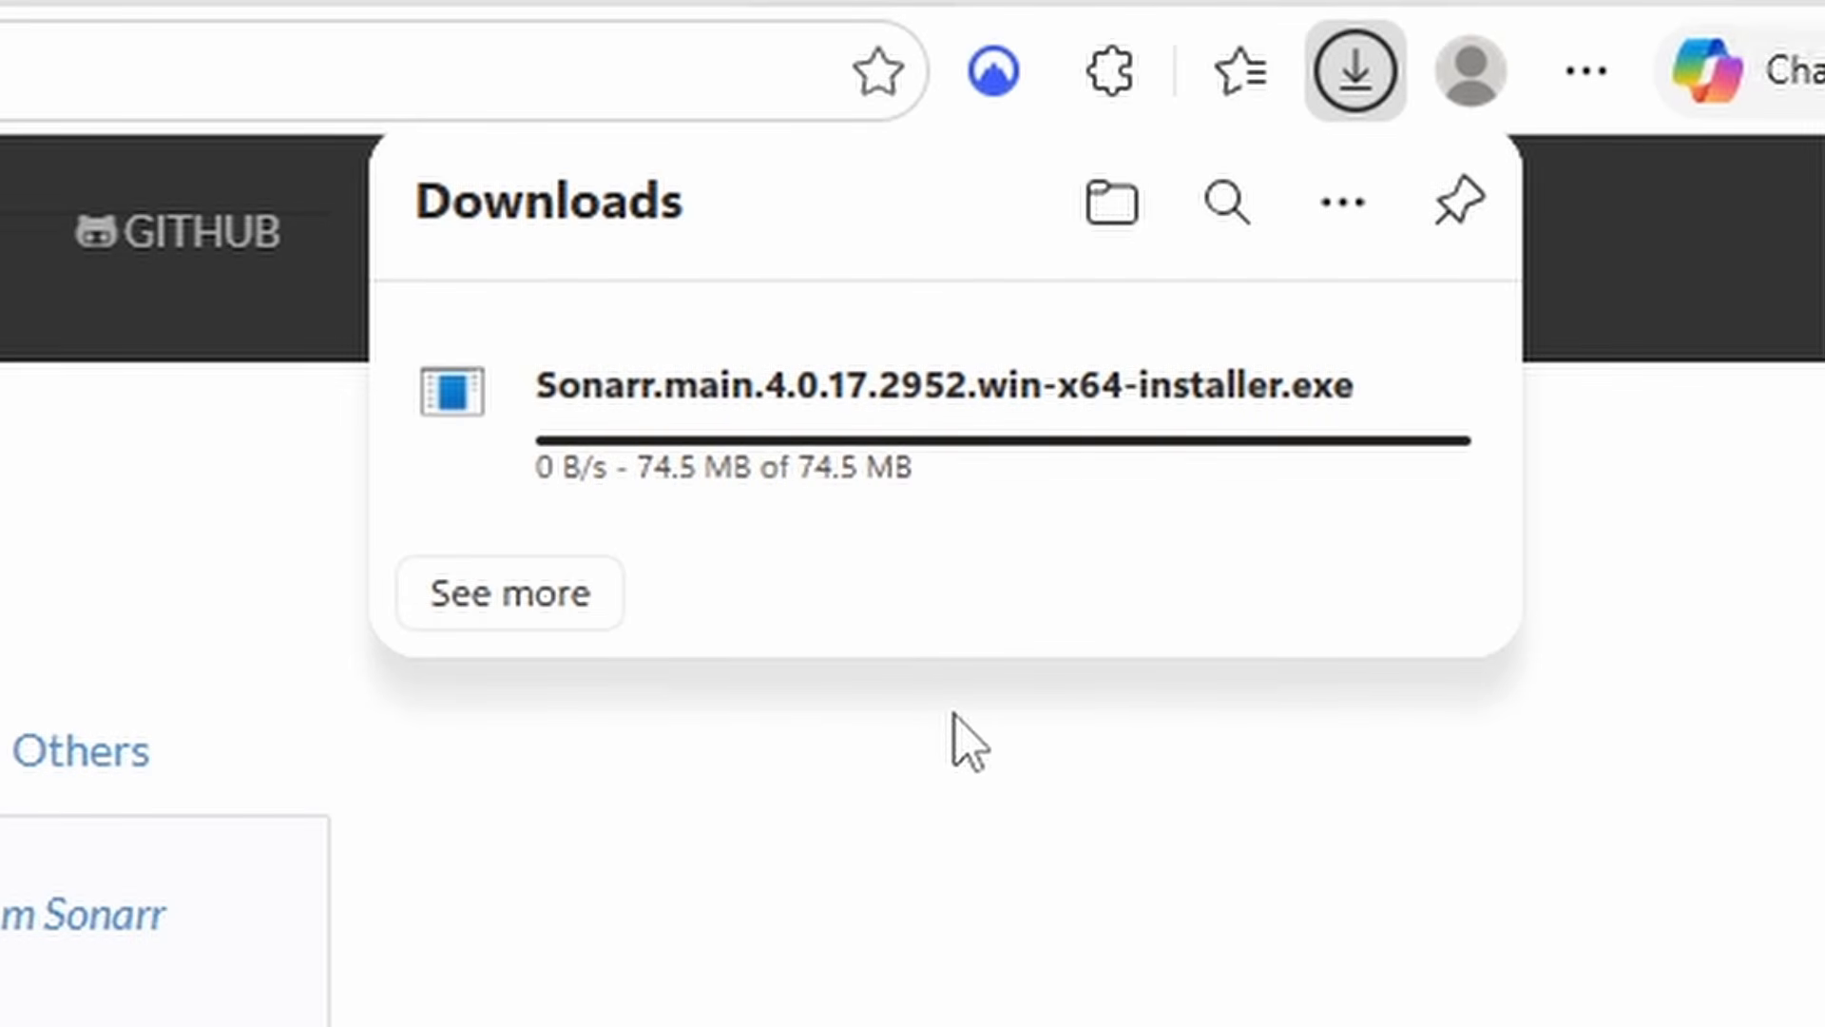
Install Sonarr from the downloaded installer with a desktop icon, a Startup folder shortcut, access from other devices and automatic launch enabled.
{"action": "left_click", "coordinate": [1111, 201]}
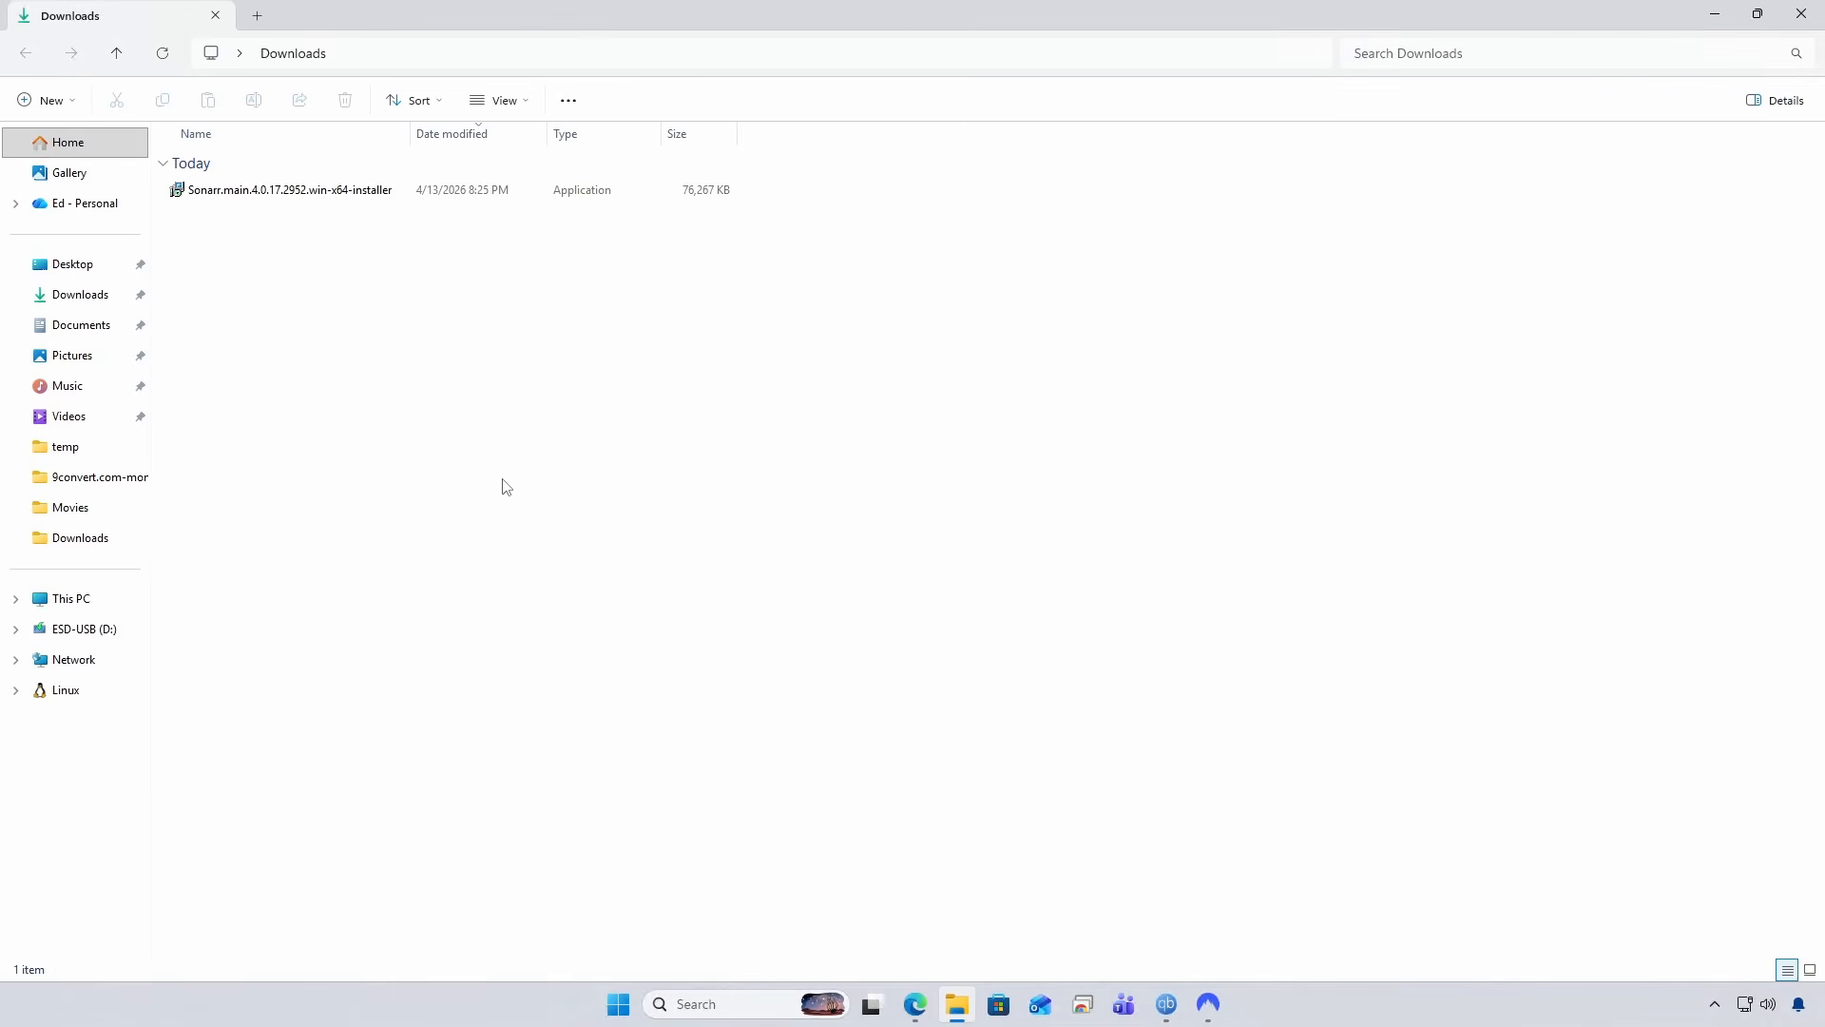
{"action": "double_click", "coordinate": [217, 190]}
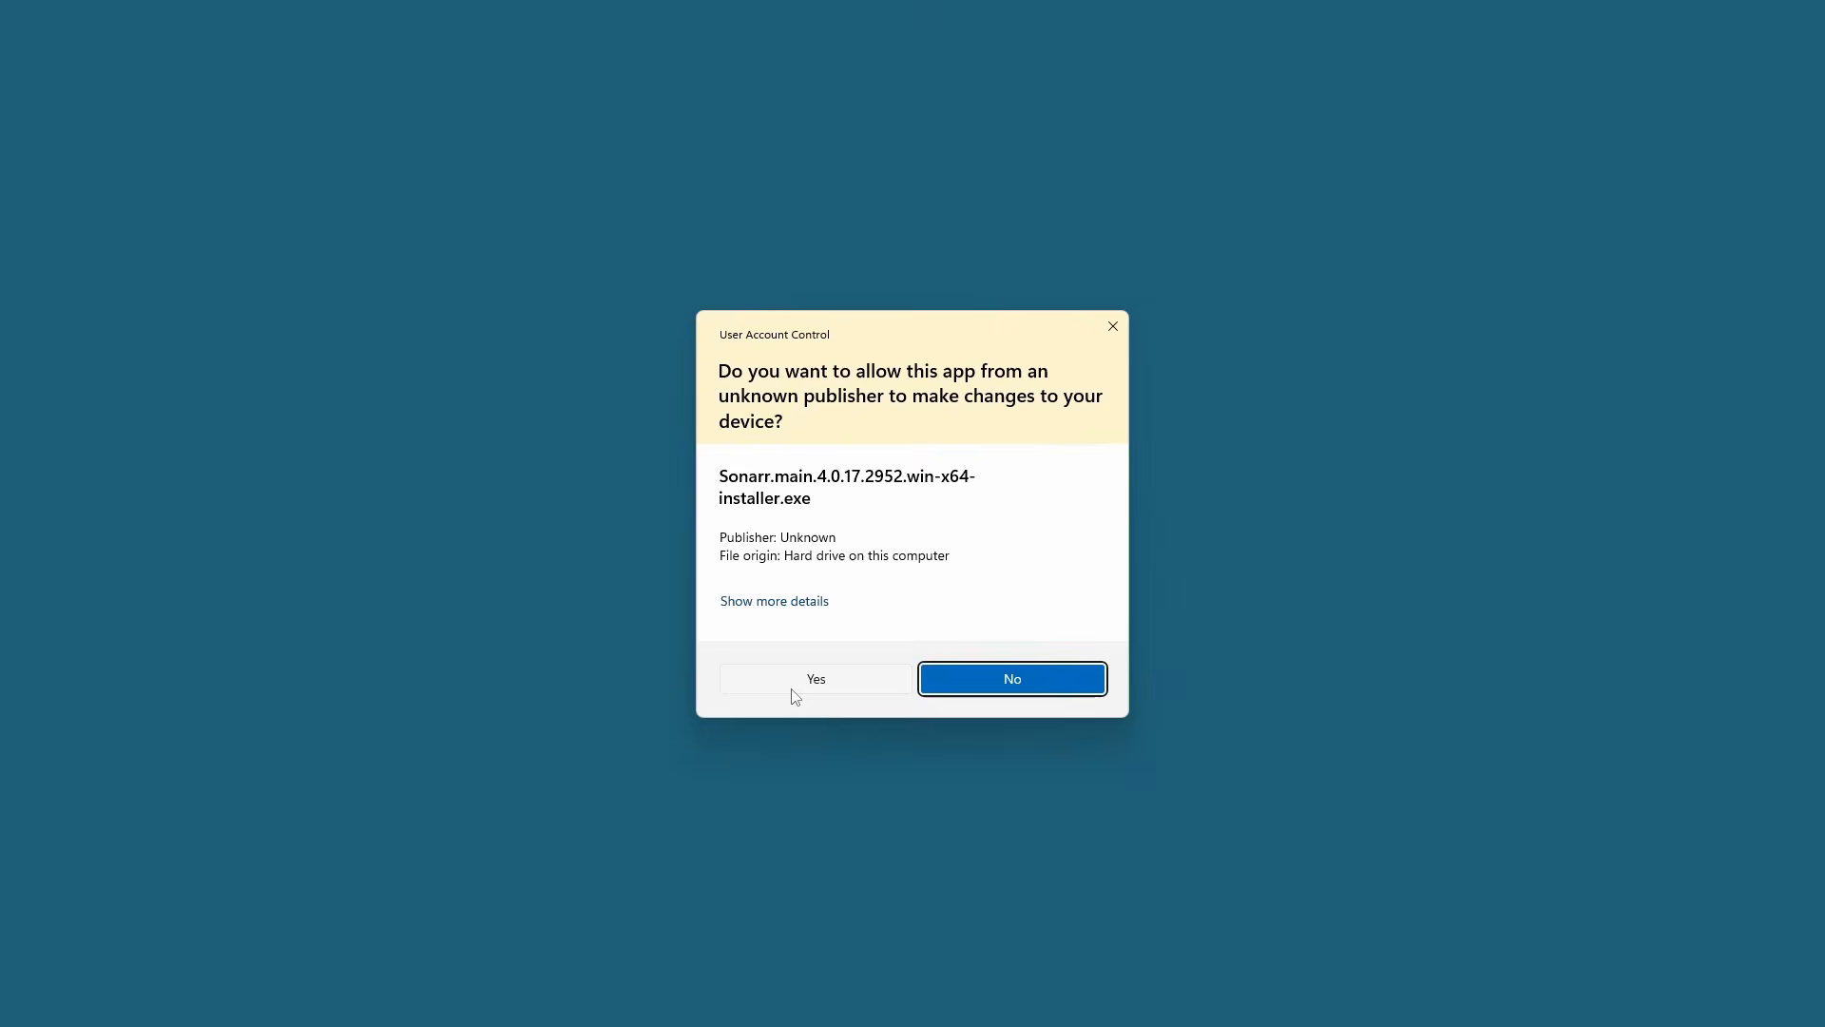
{"action": "left_click", "coordinate": [670, 851]}
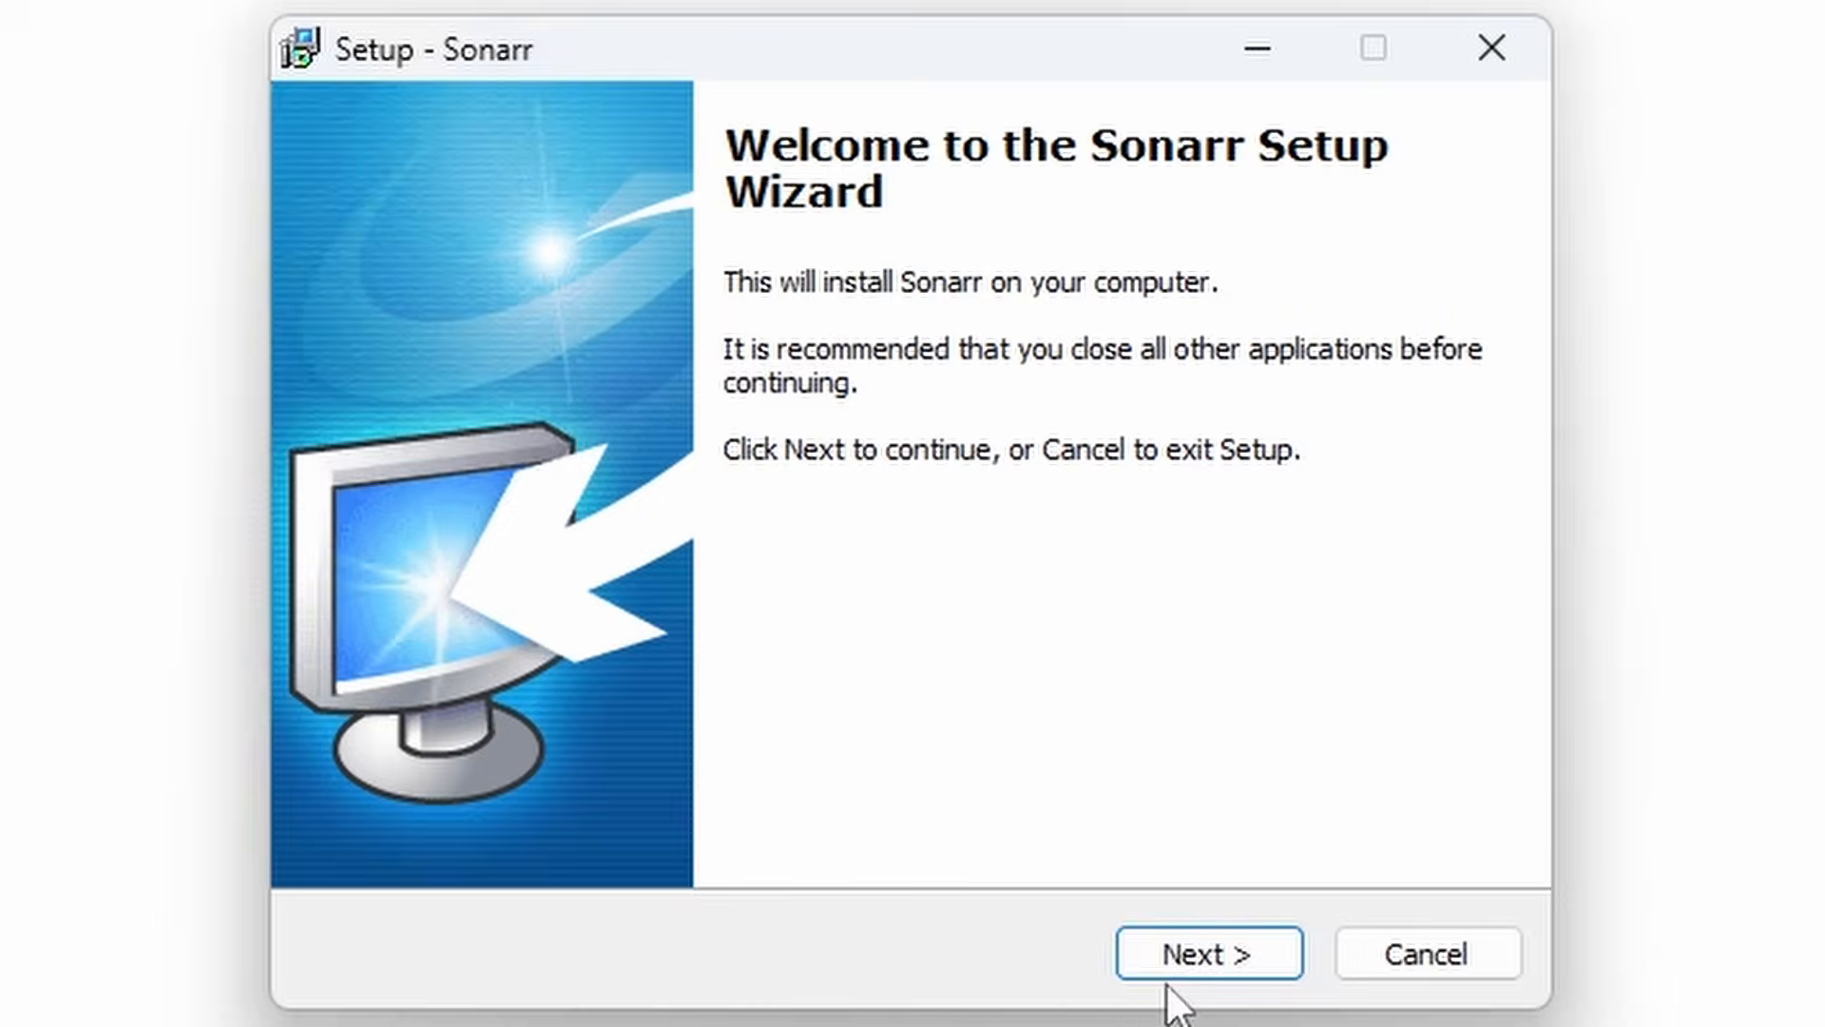
{"action": "left_click", "coordinate": [1021, 652]}
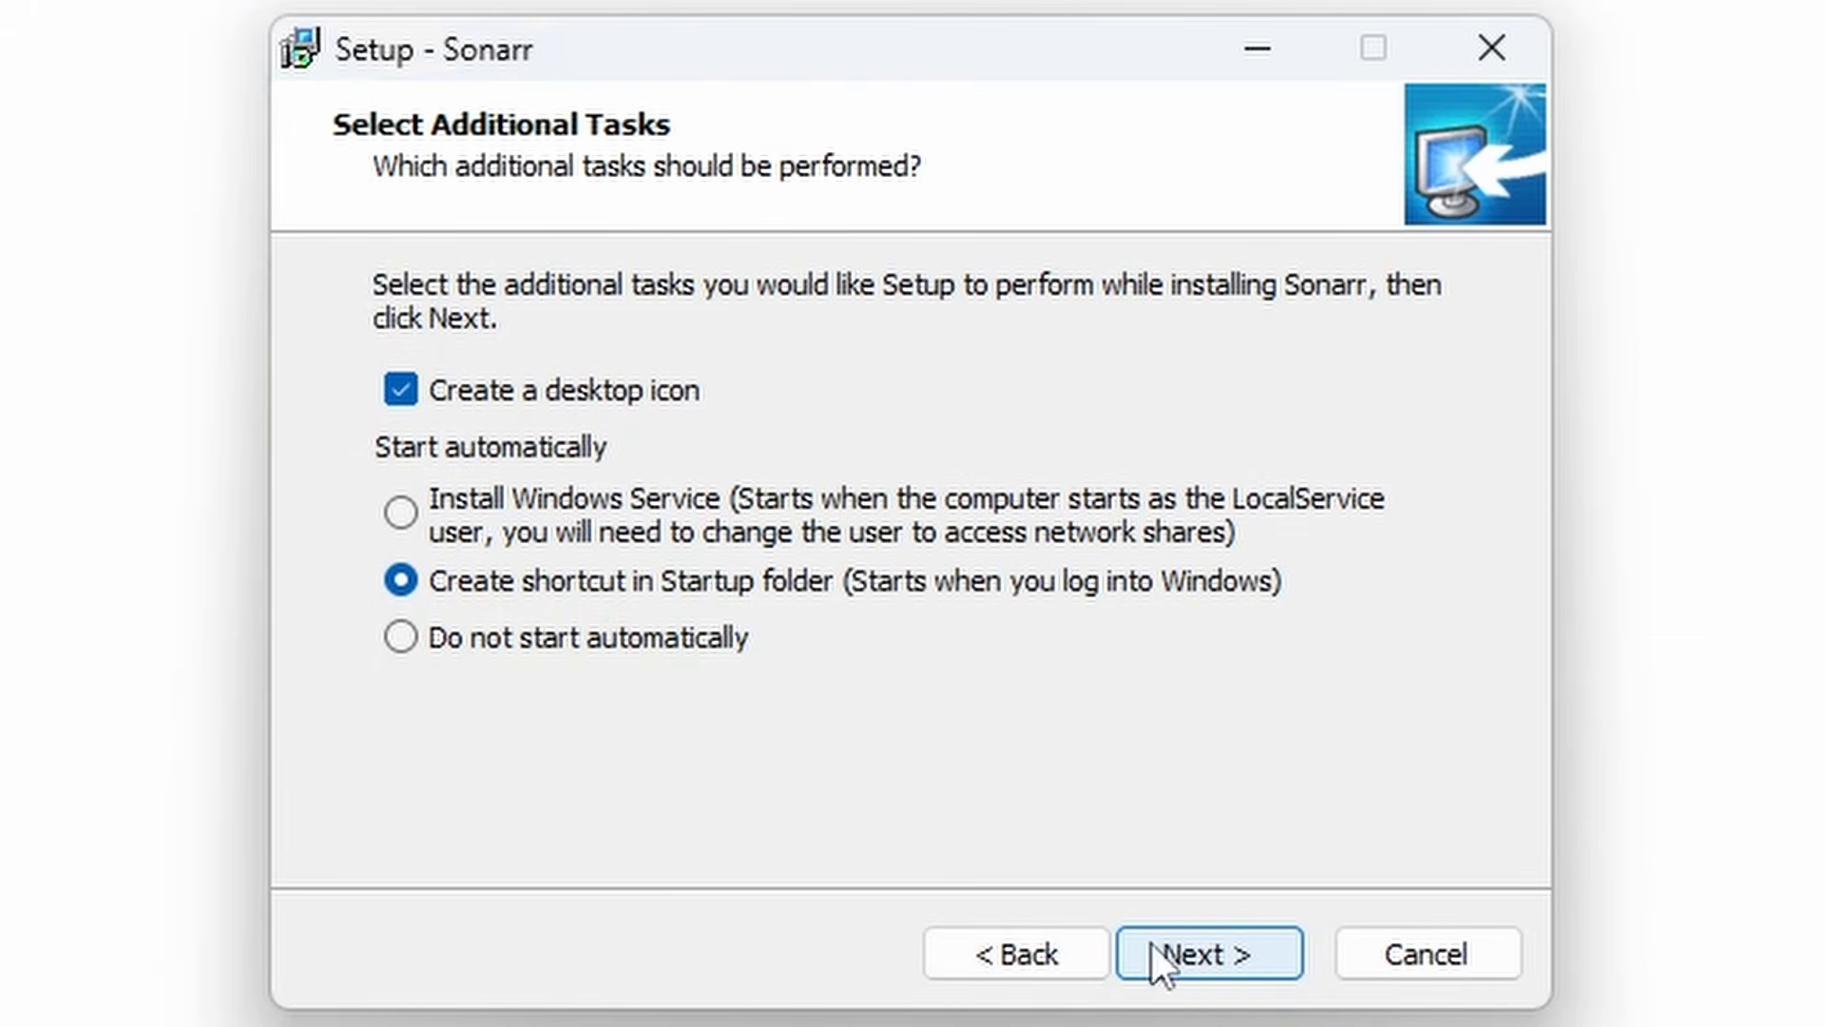
{"action": "left_click", "coordinate": [1208, 955]}
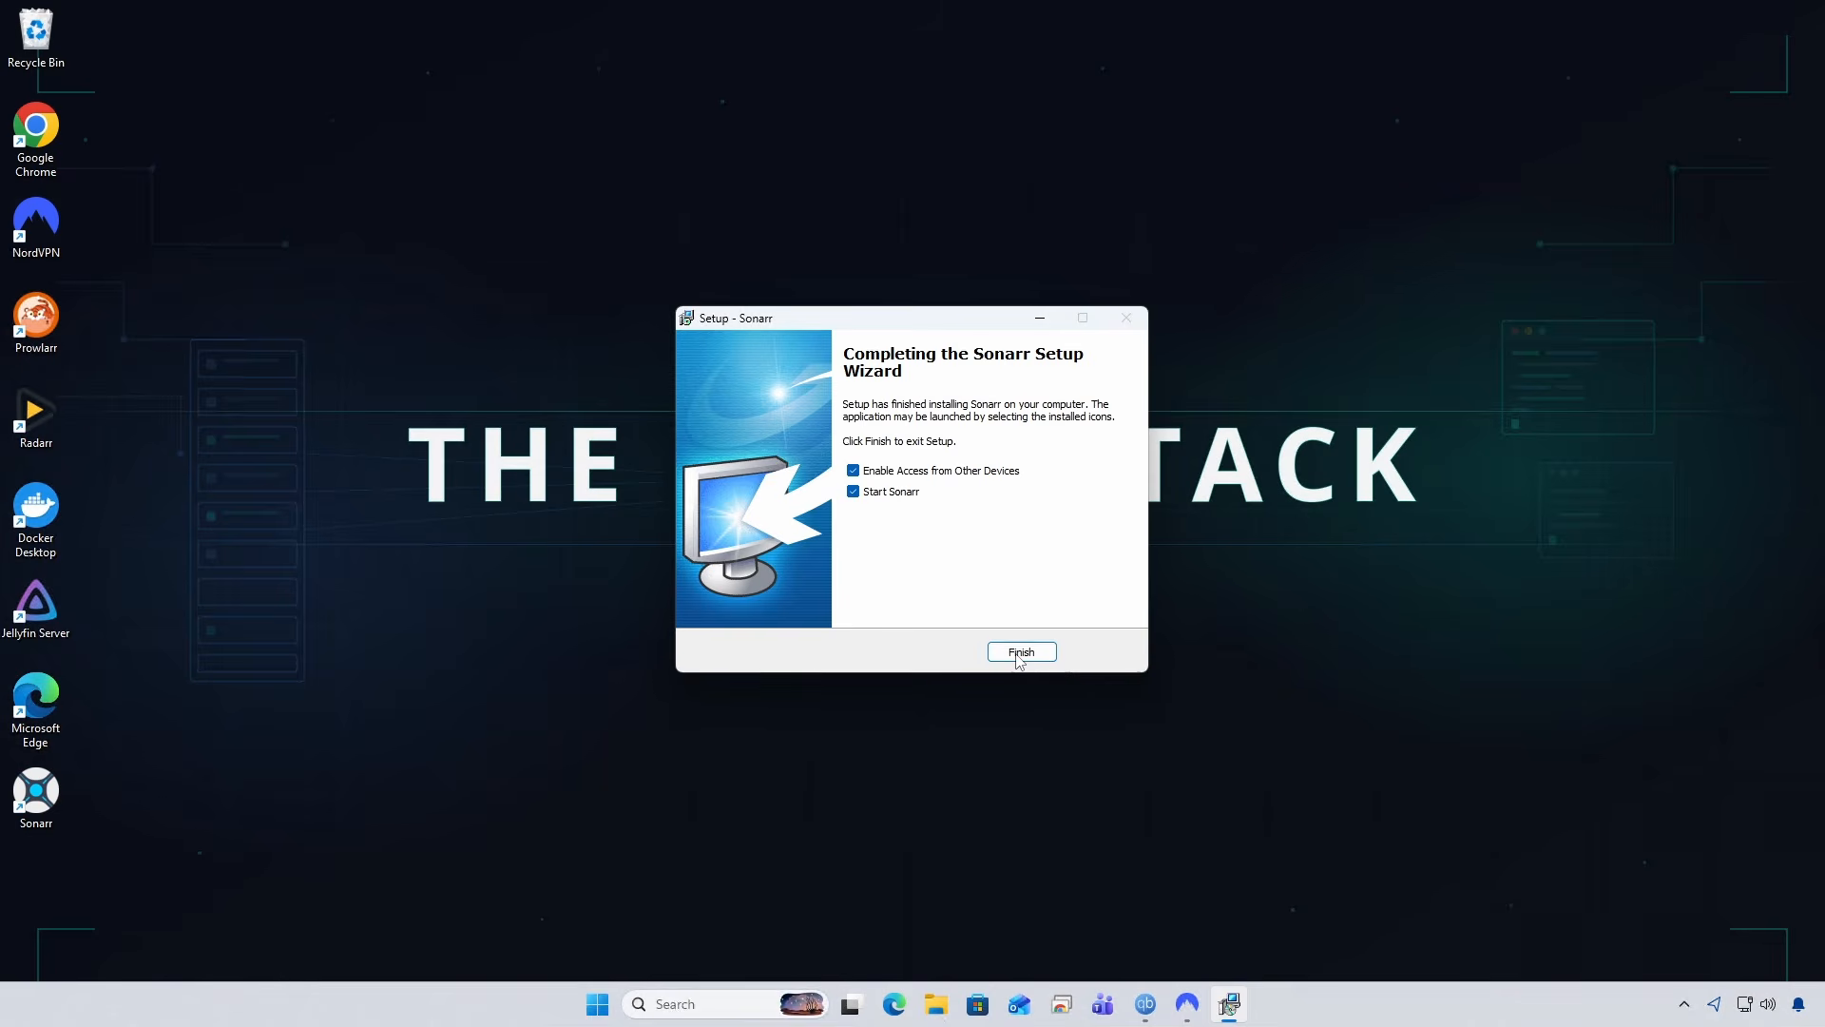
{"action": "left_click", "coordinate": [1193, 951]}
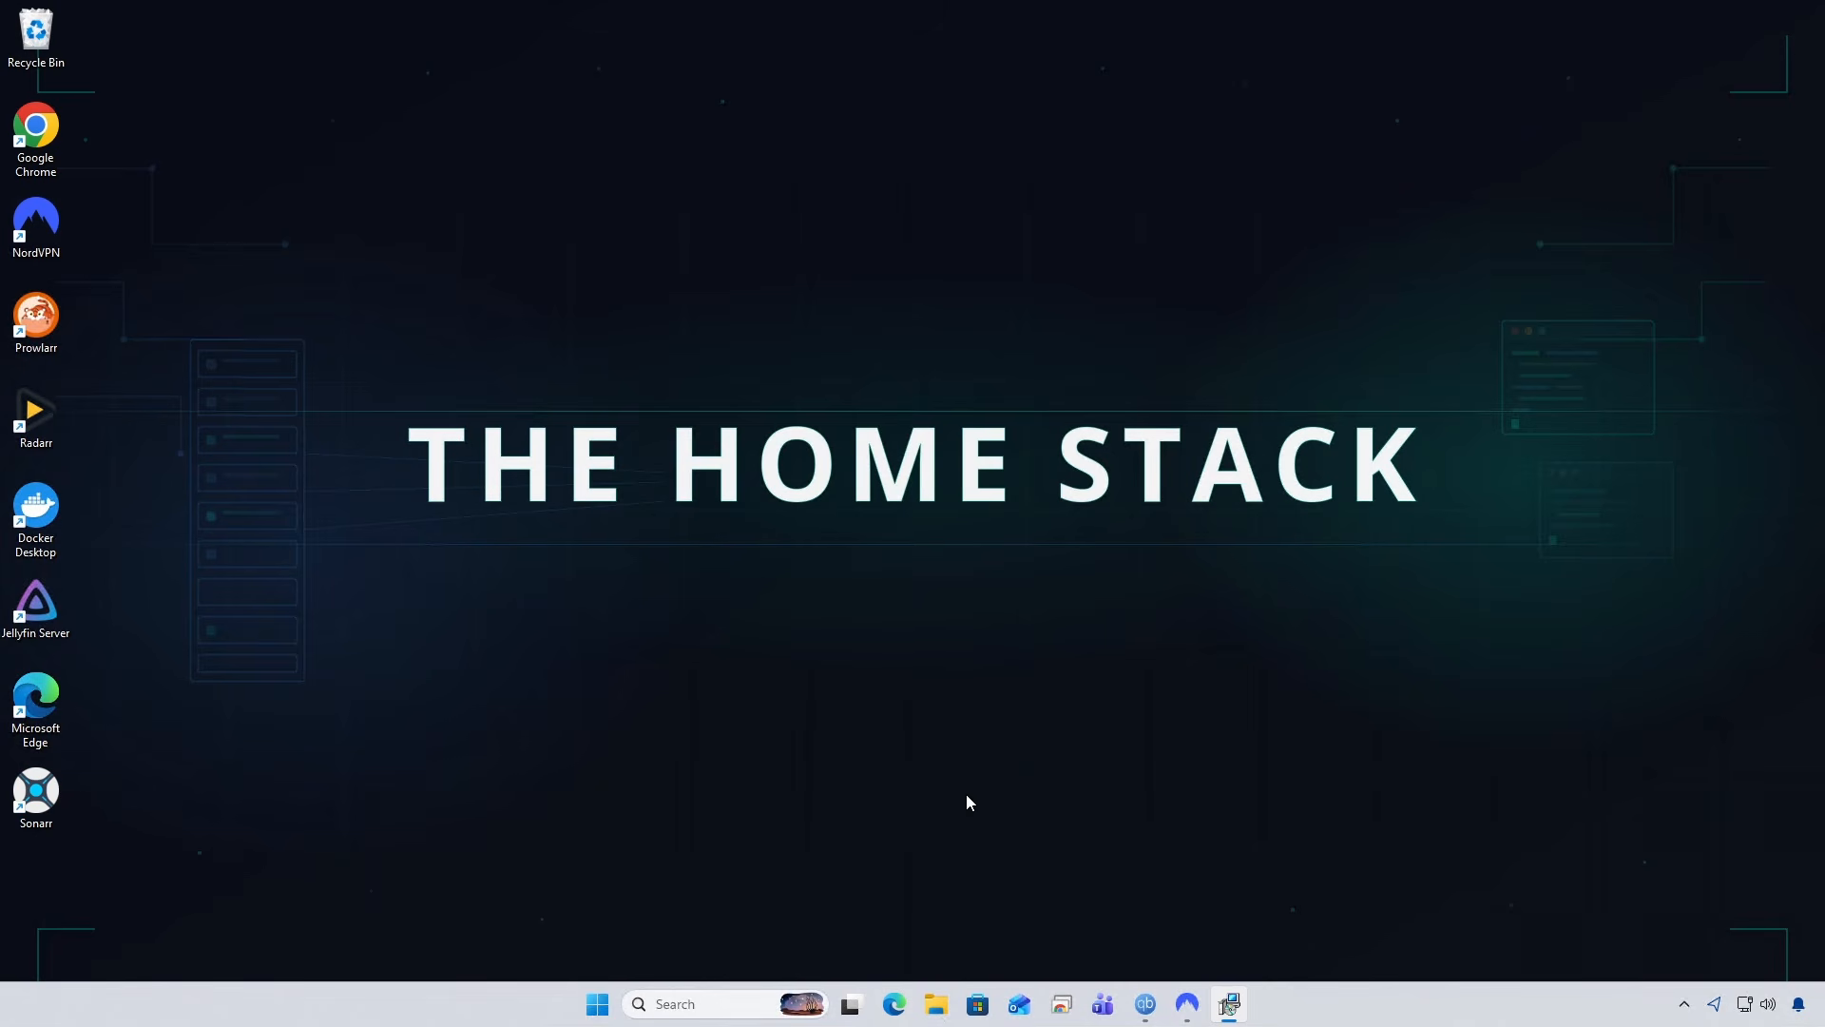
Launch Sonarr from the desktop, retry its local page and allow it through the Windows firewall.
{"action": "double_click", "coordinate": [64, 796]}
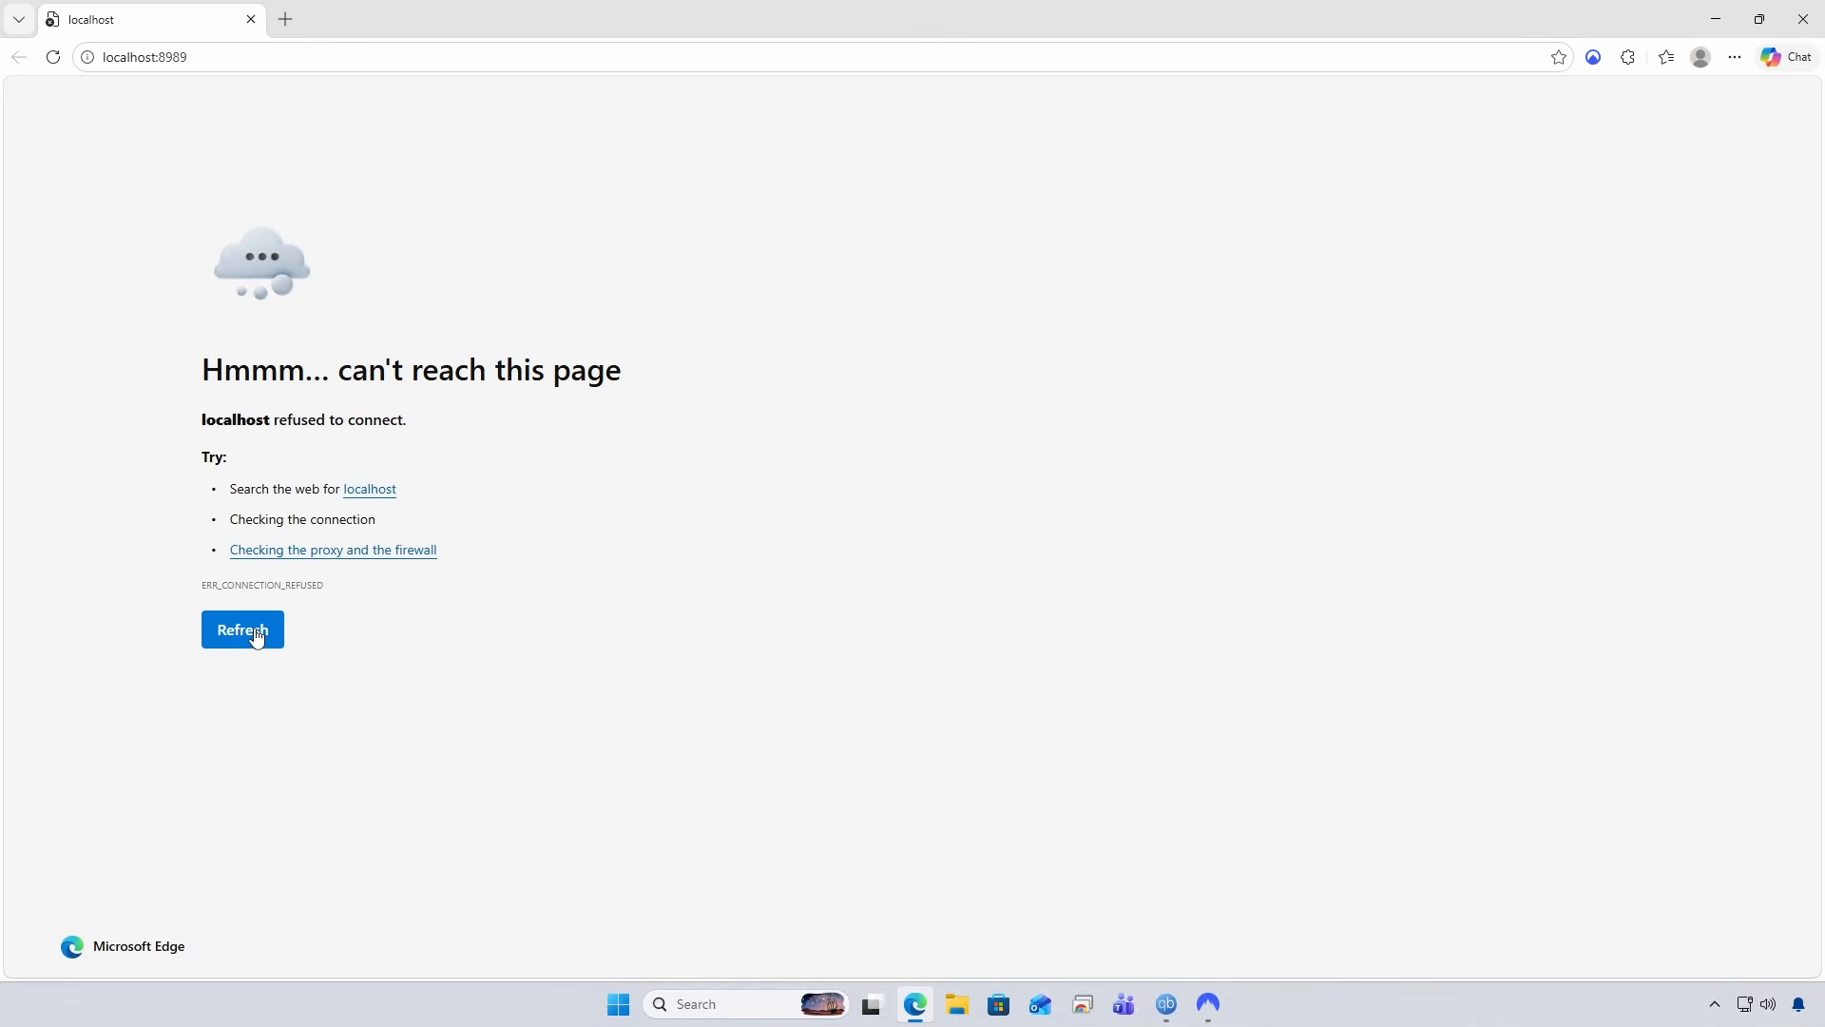
{"action": "left_click", "coordinate": [255, 637]}
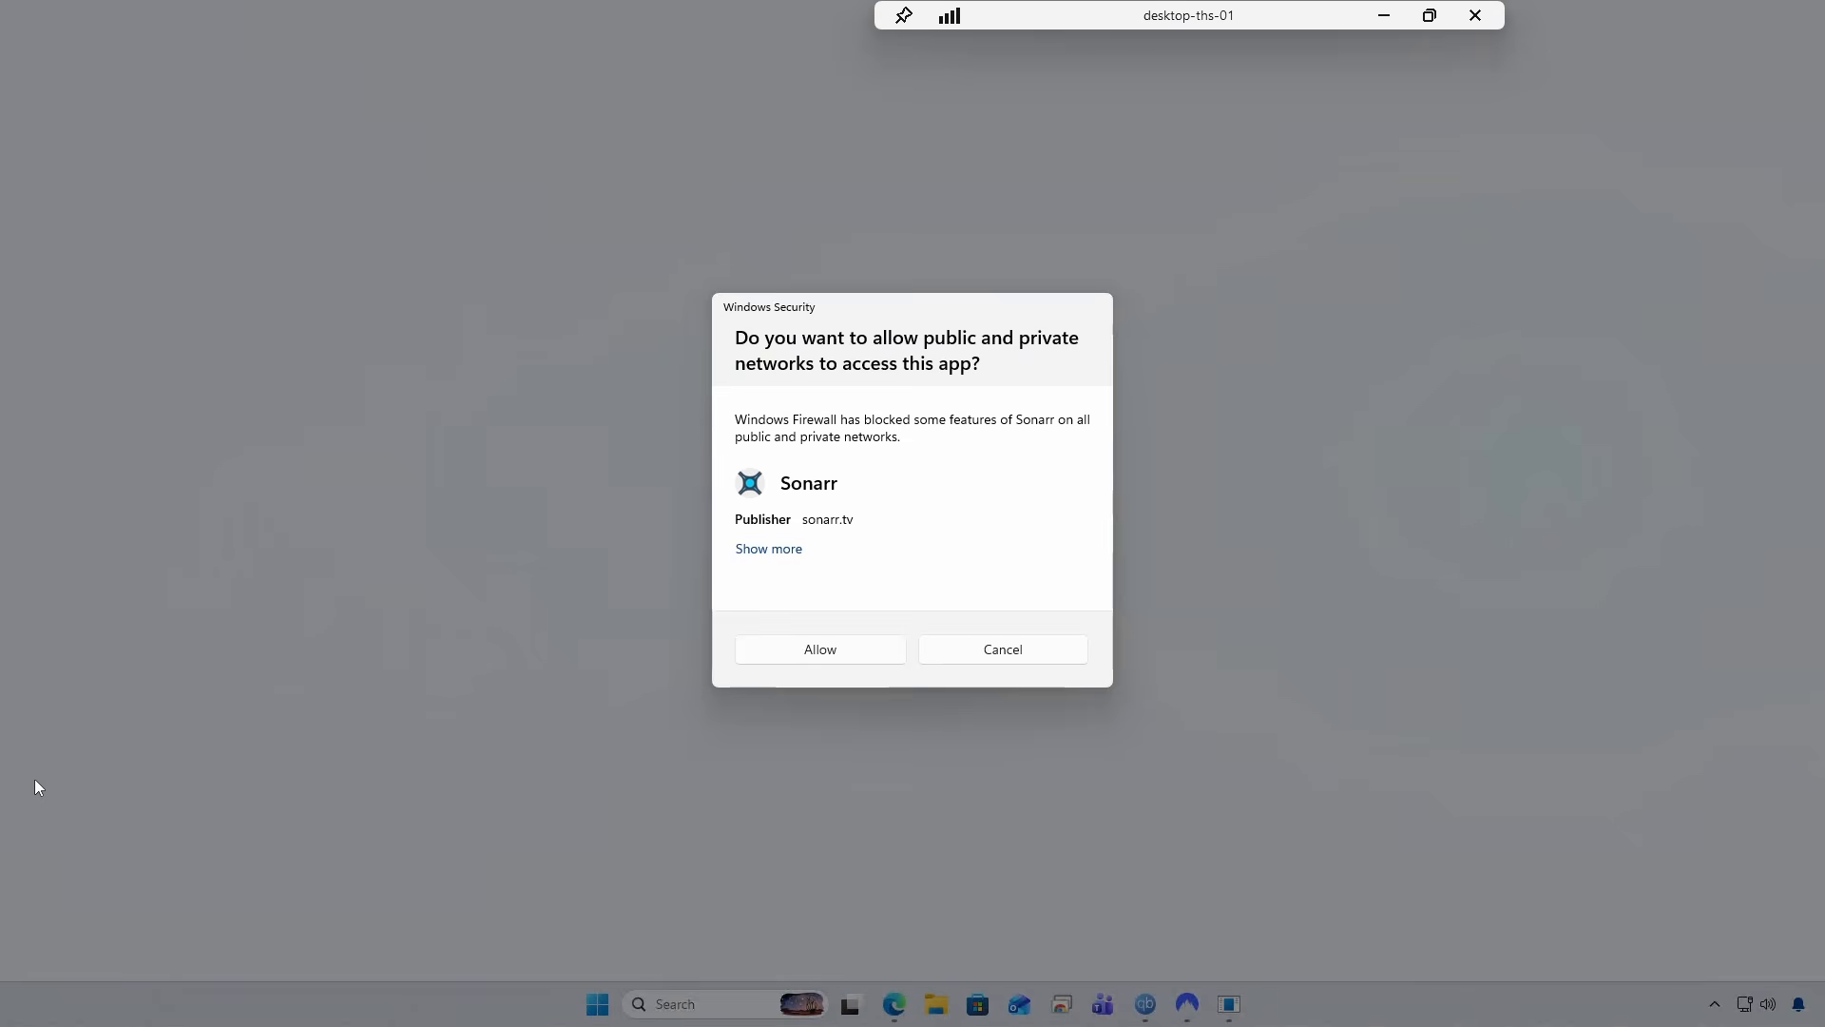
{"action": "left_click", "coordinate": [820, 654]}
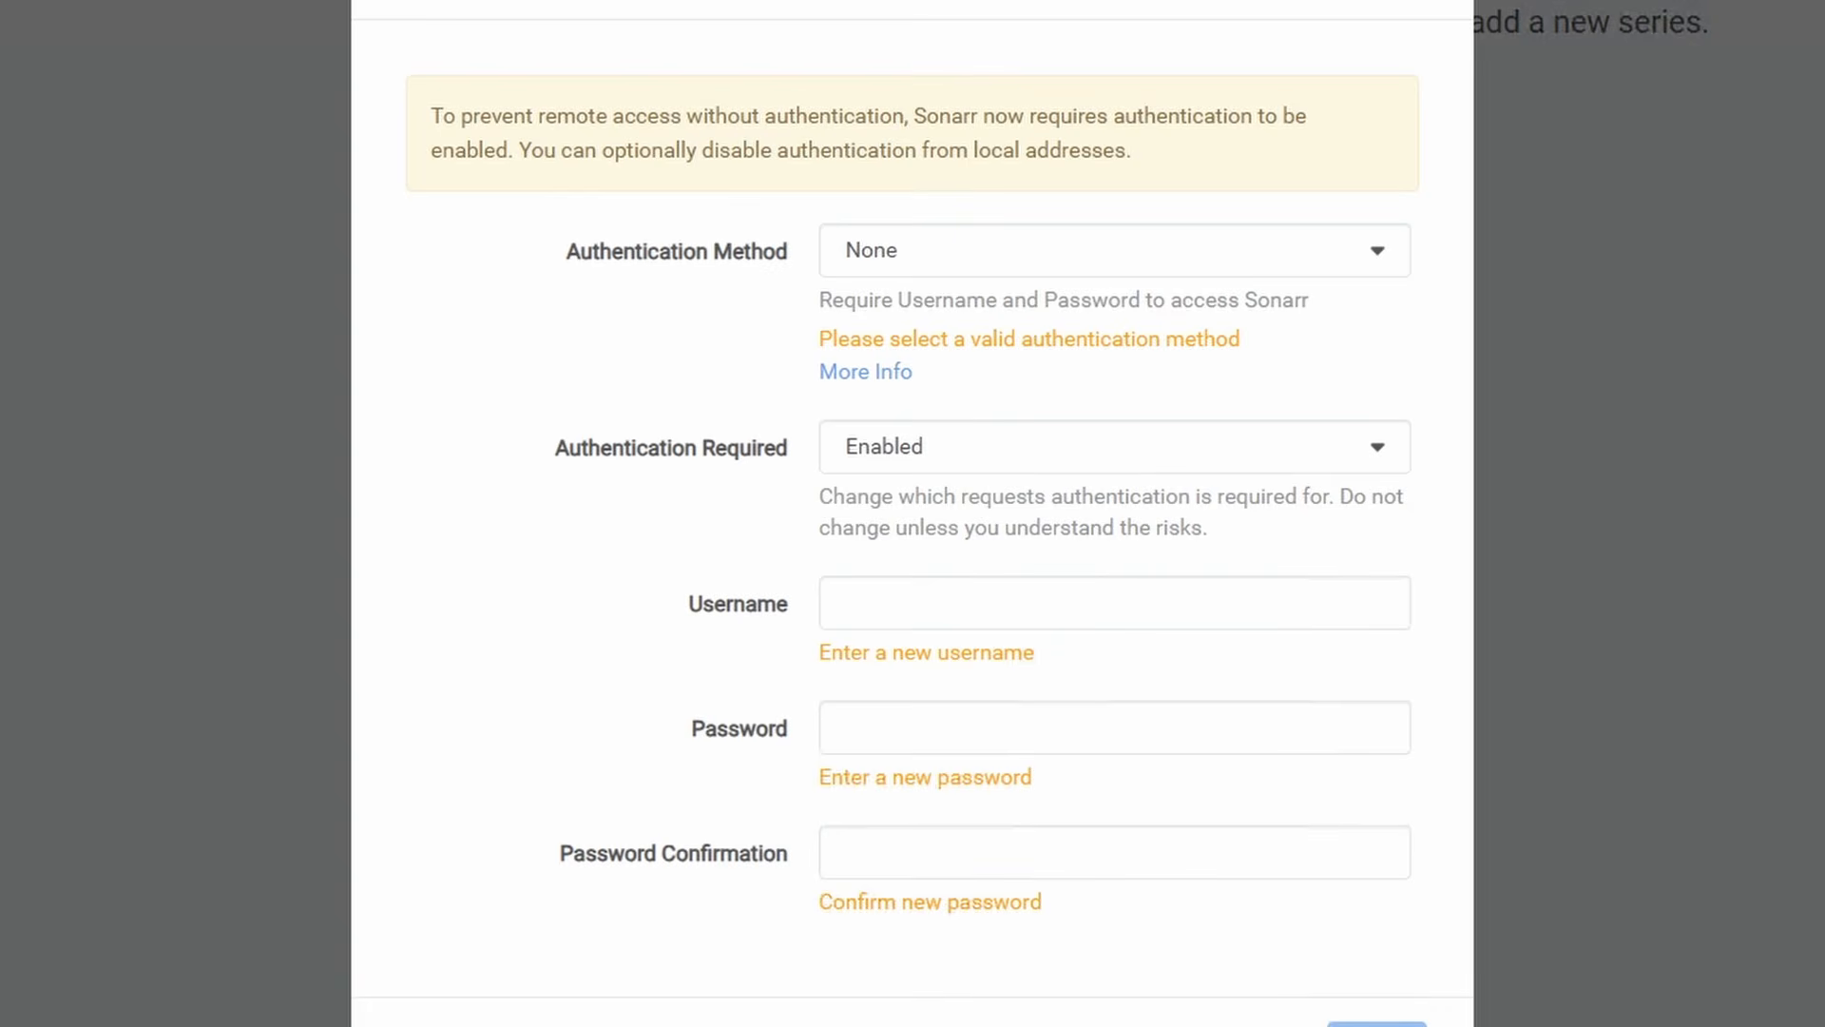
Fill in the Sonarr authentication username from the saved Sonarr login, dismissing the suggested generated password.
{"action": "left_click", "coordinate": [1115, 602]}
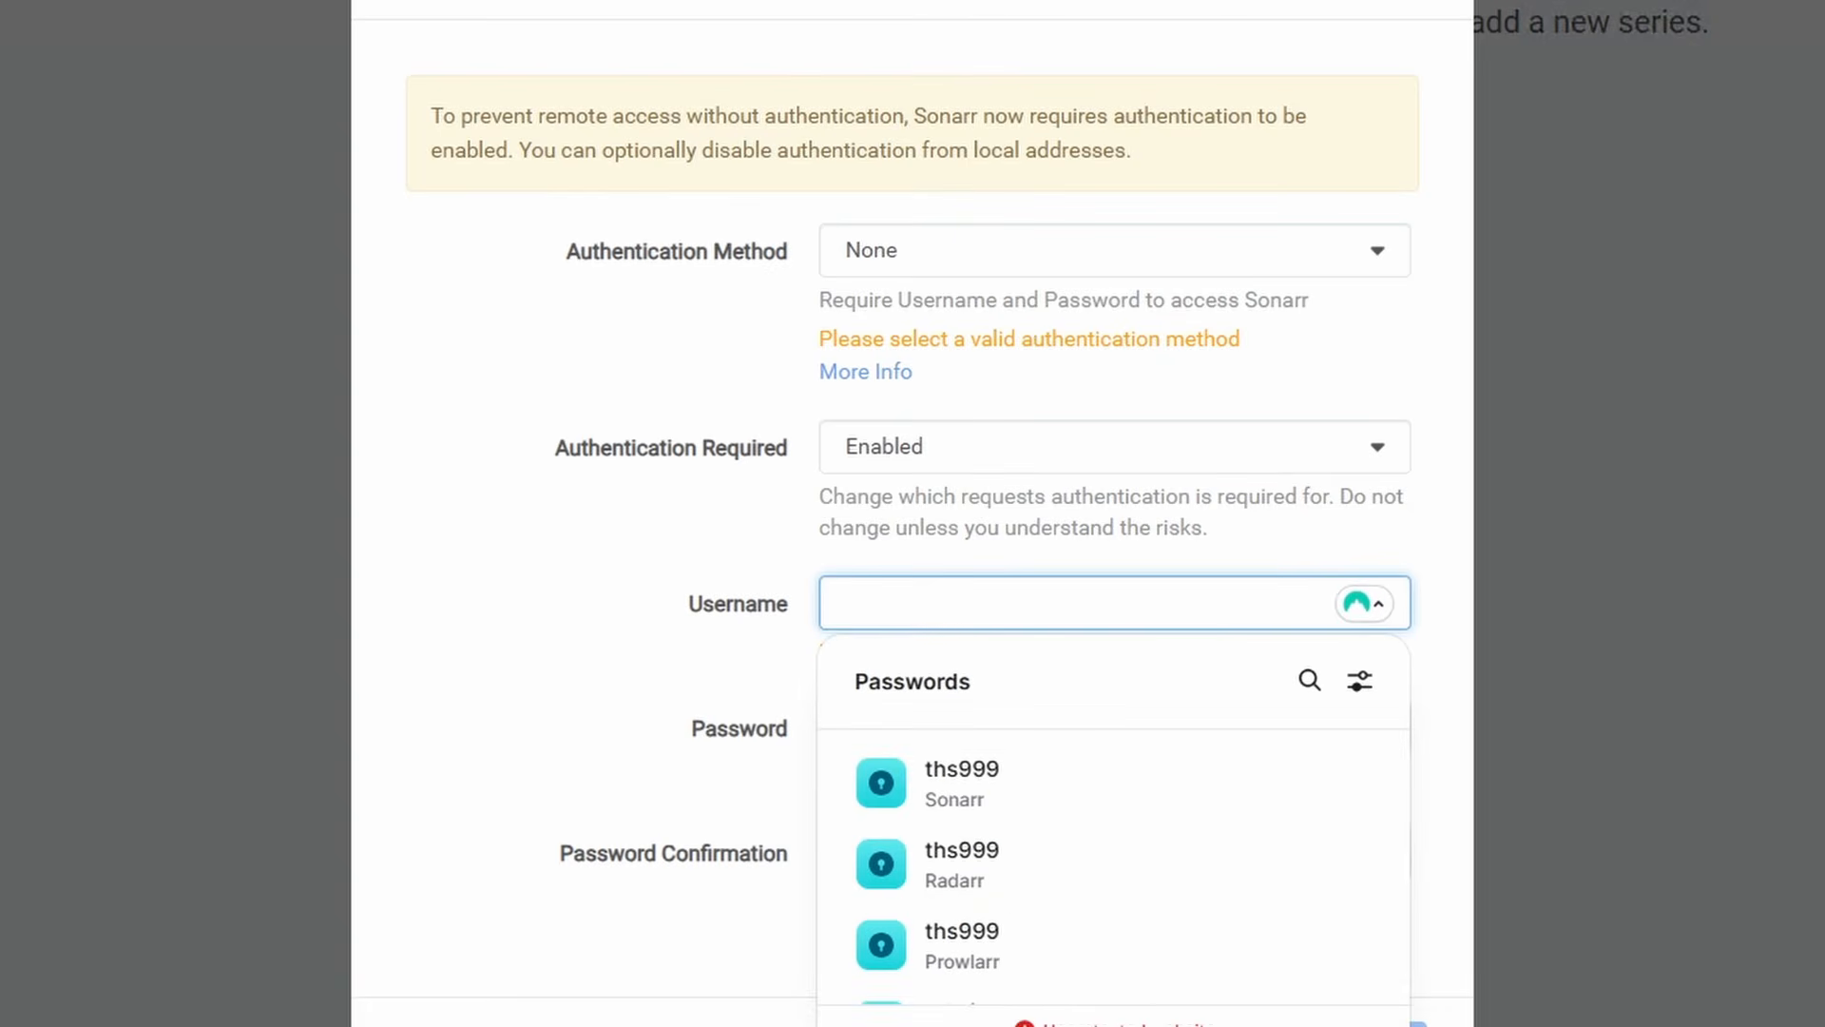
{"action": "left_click", "coordinate": [932, 784]}
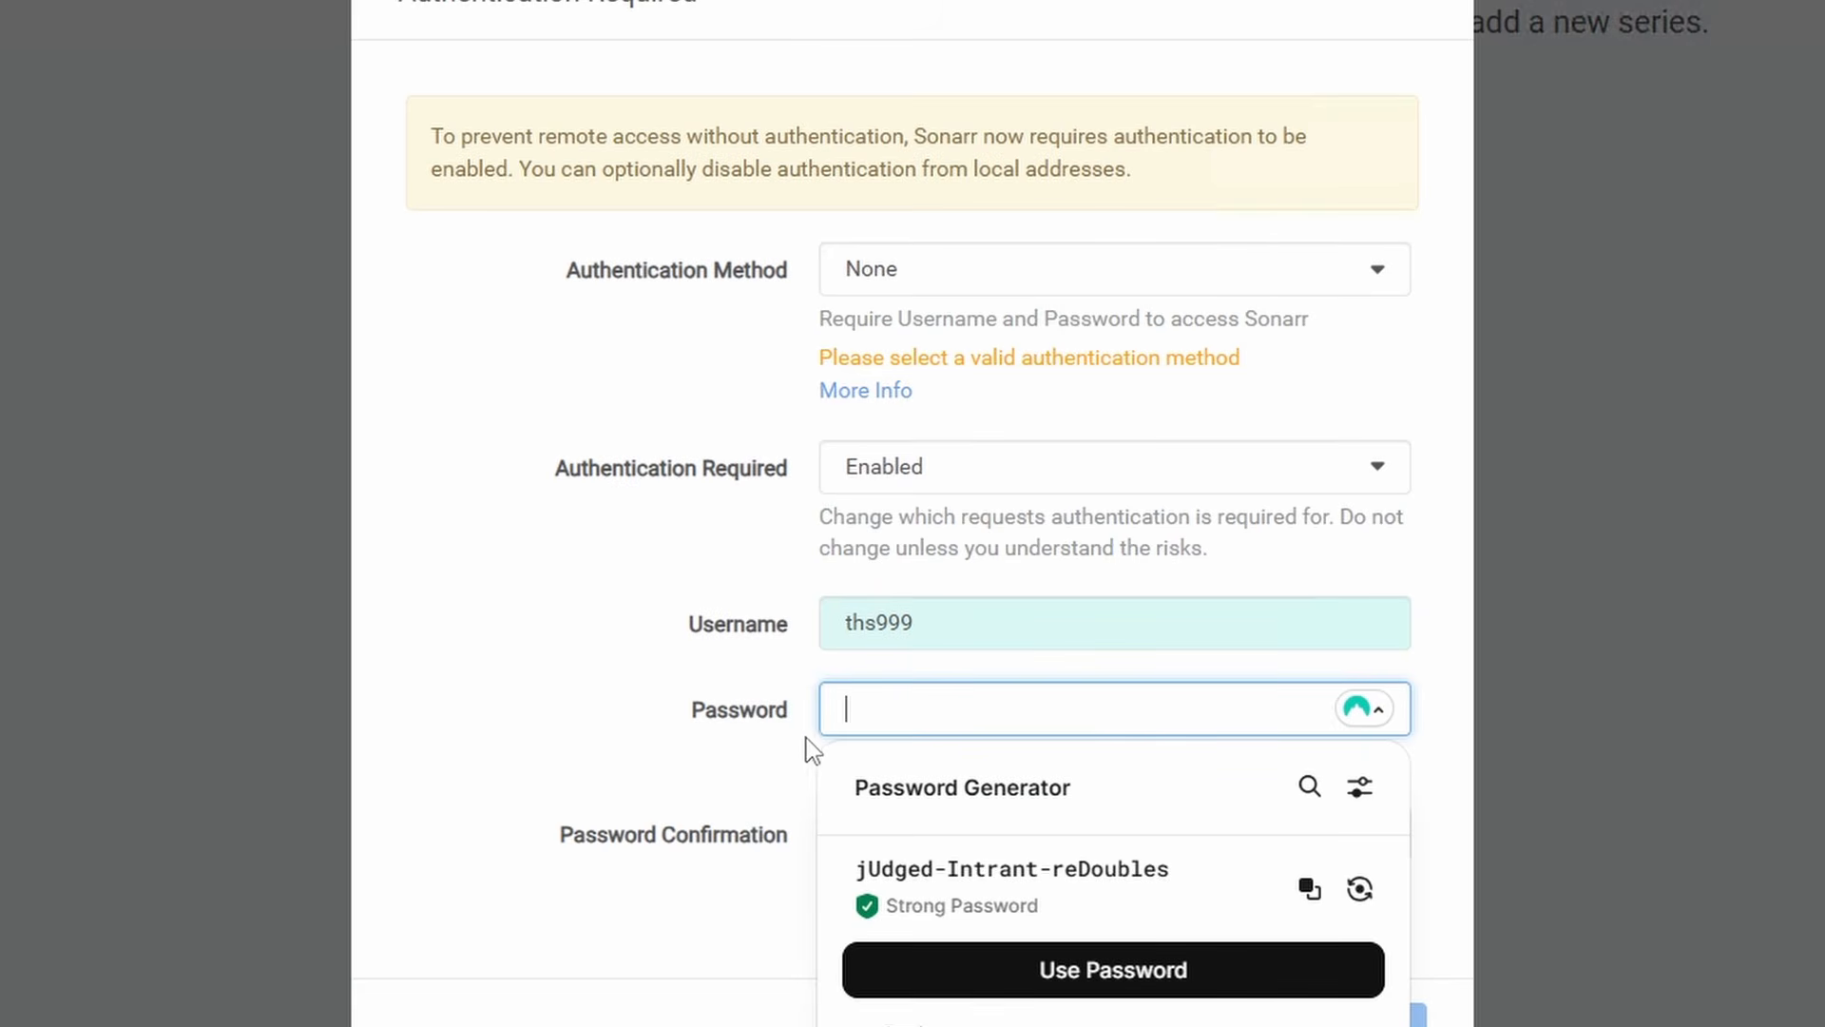
{"action": "left_click", "coordinate": [737, 758]}
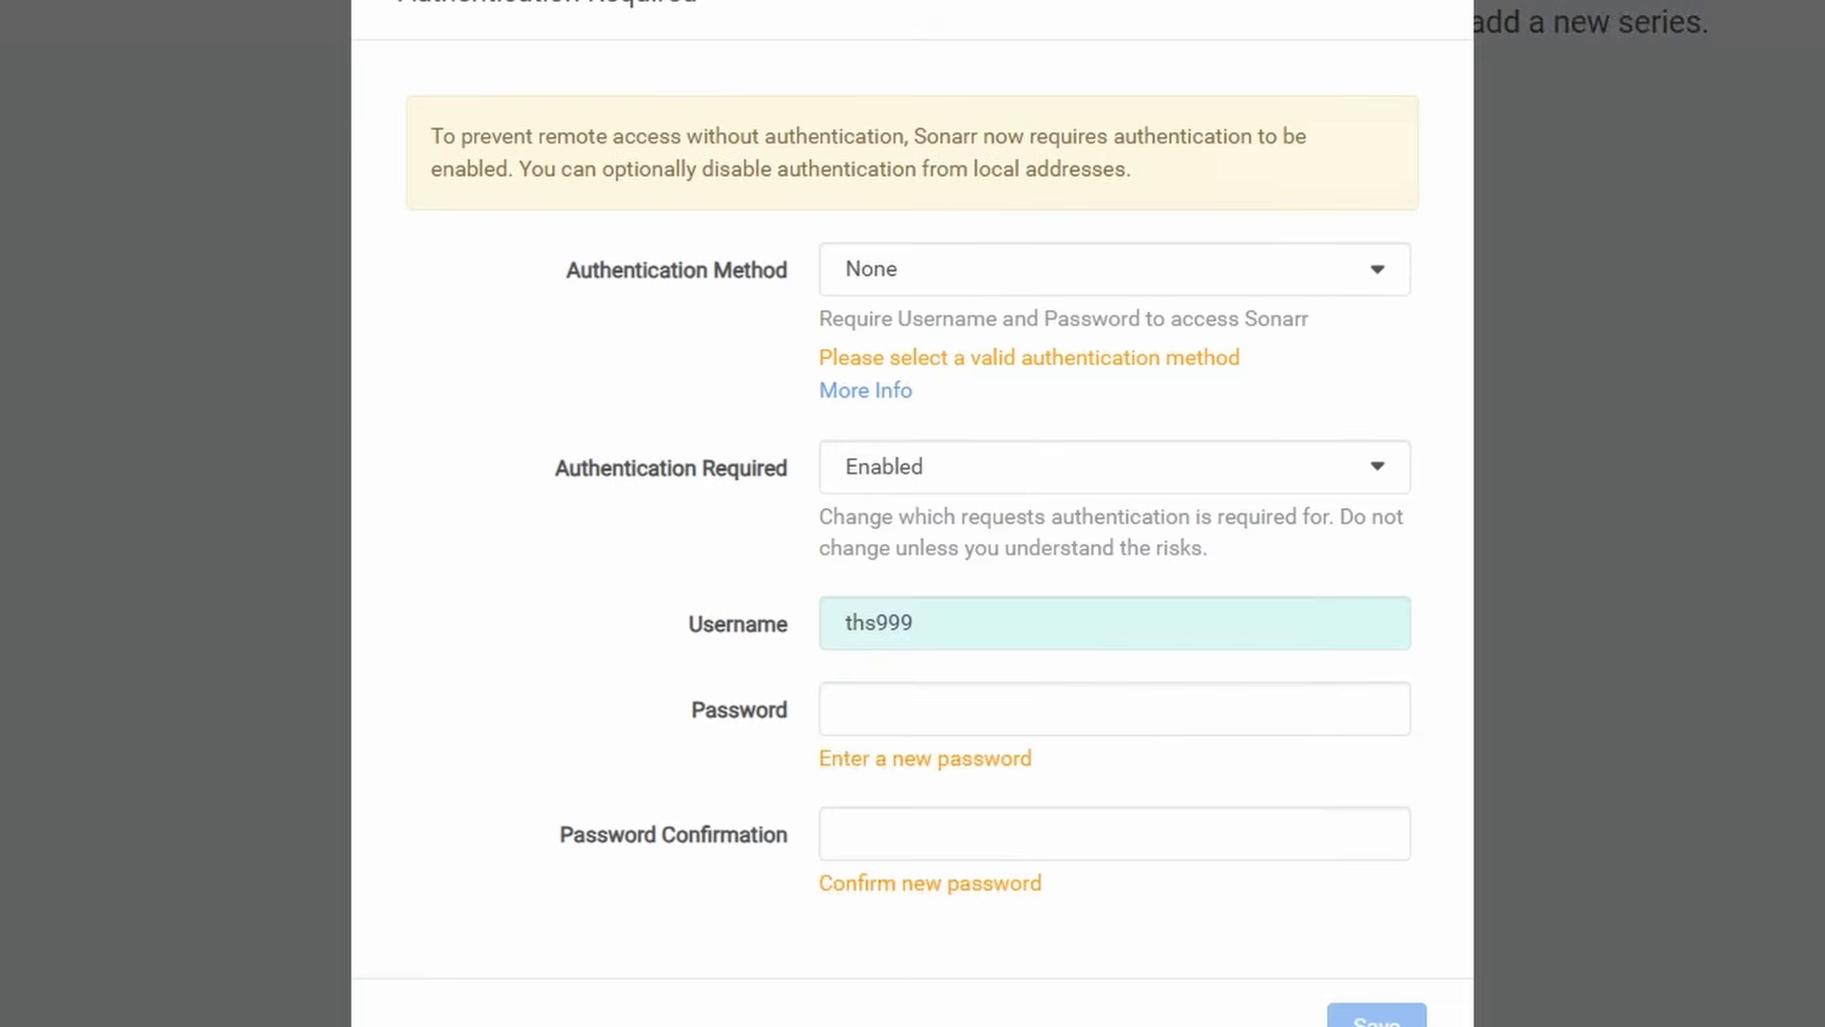
Copy the saved Sonarr password from the password manager and paste it into the password and password confirmation fields.
{"action": "left_click", "coordinate": [1766, 3]}
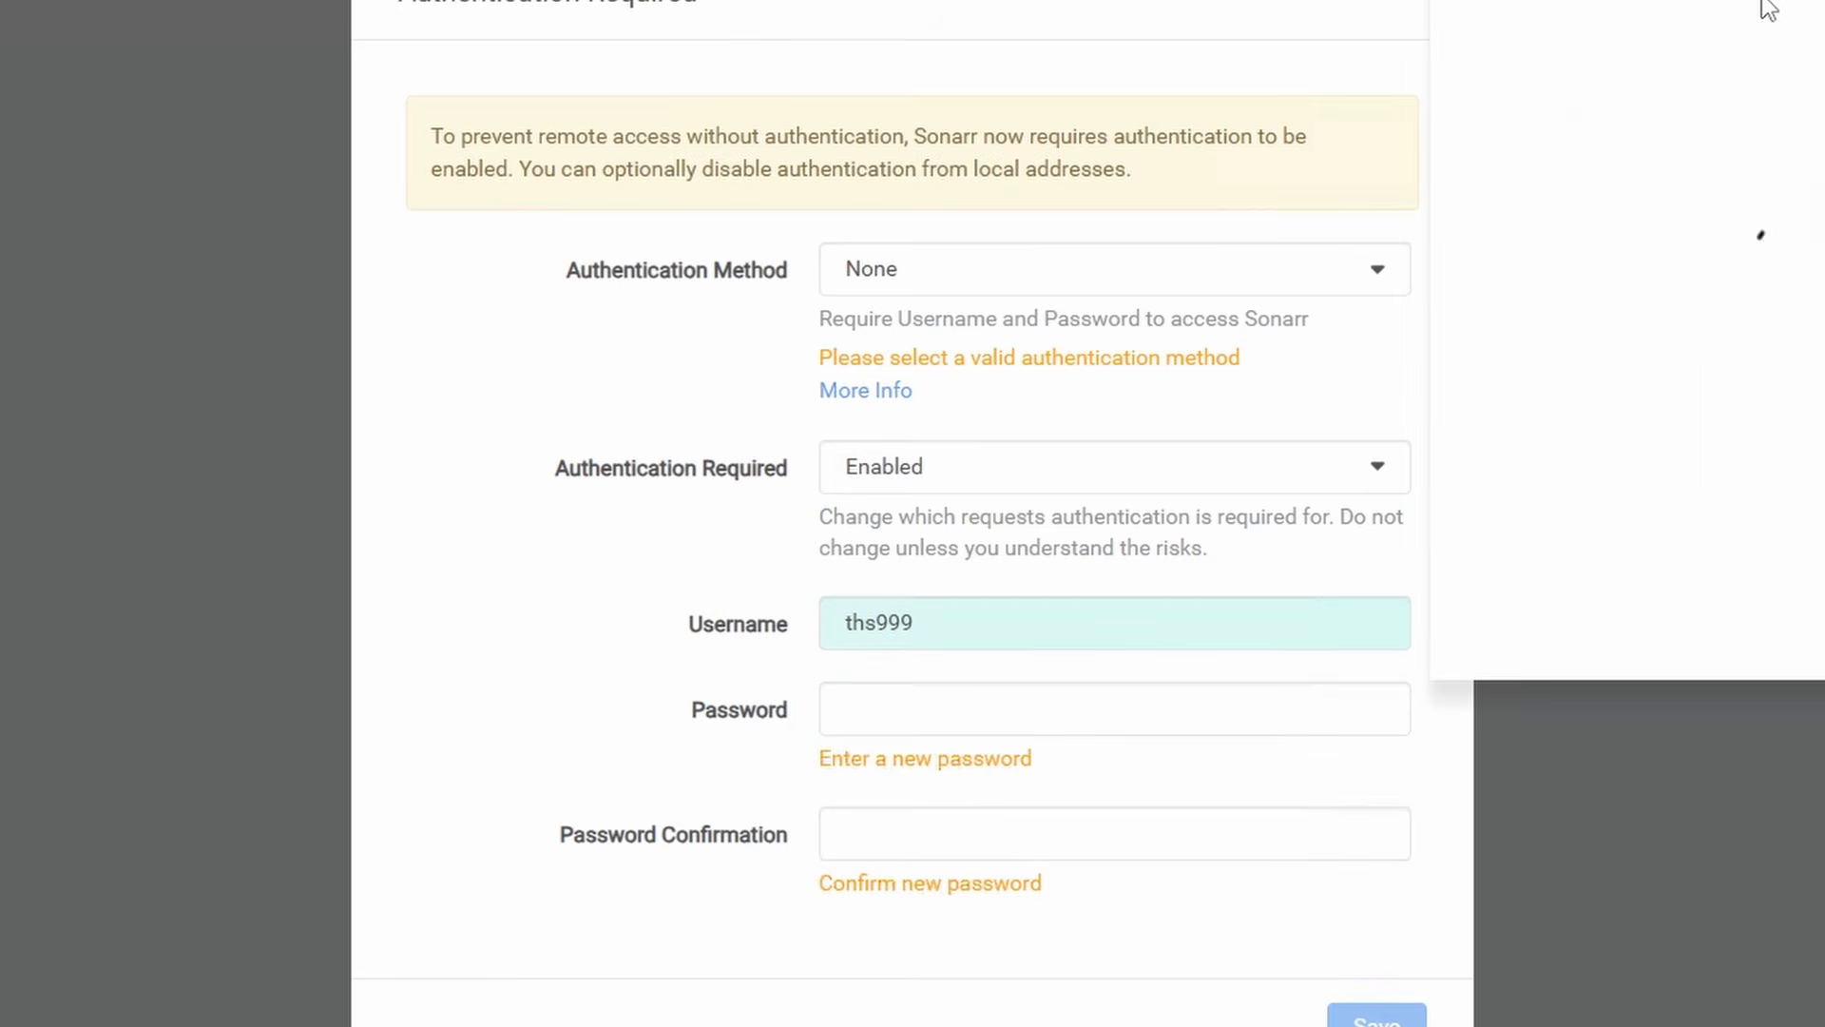
{"action": "left_click", "coordinate": [1654, 328]}
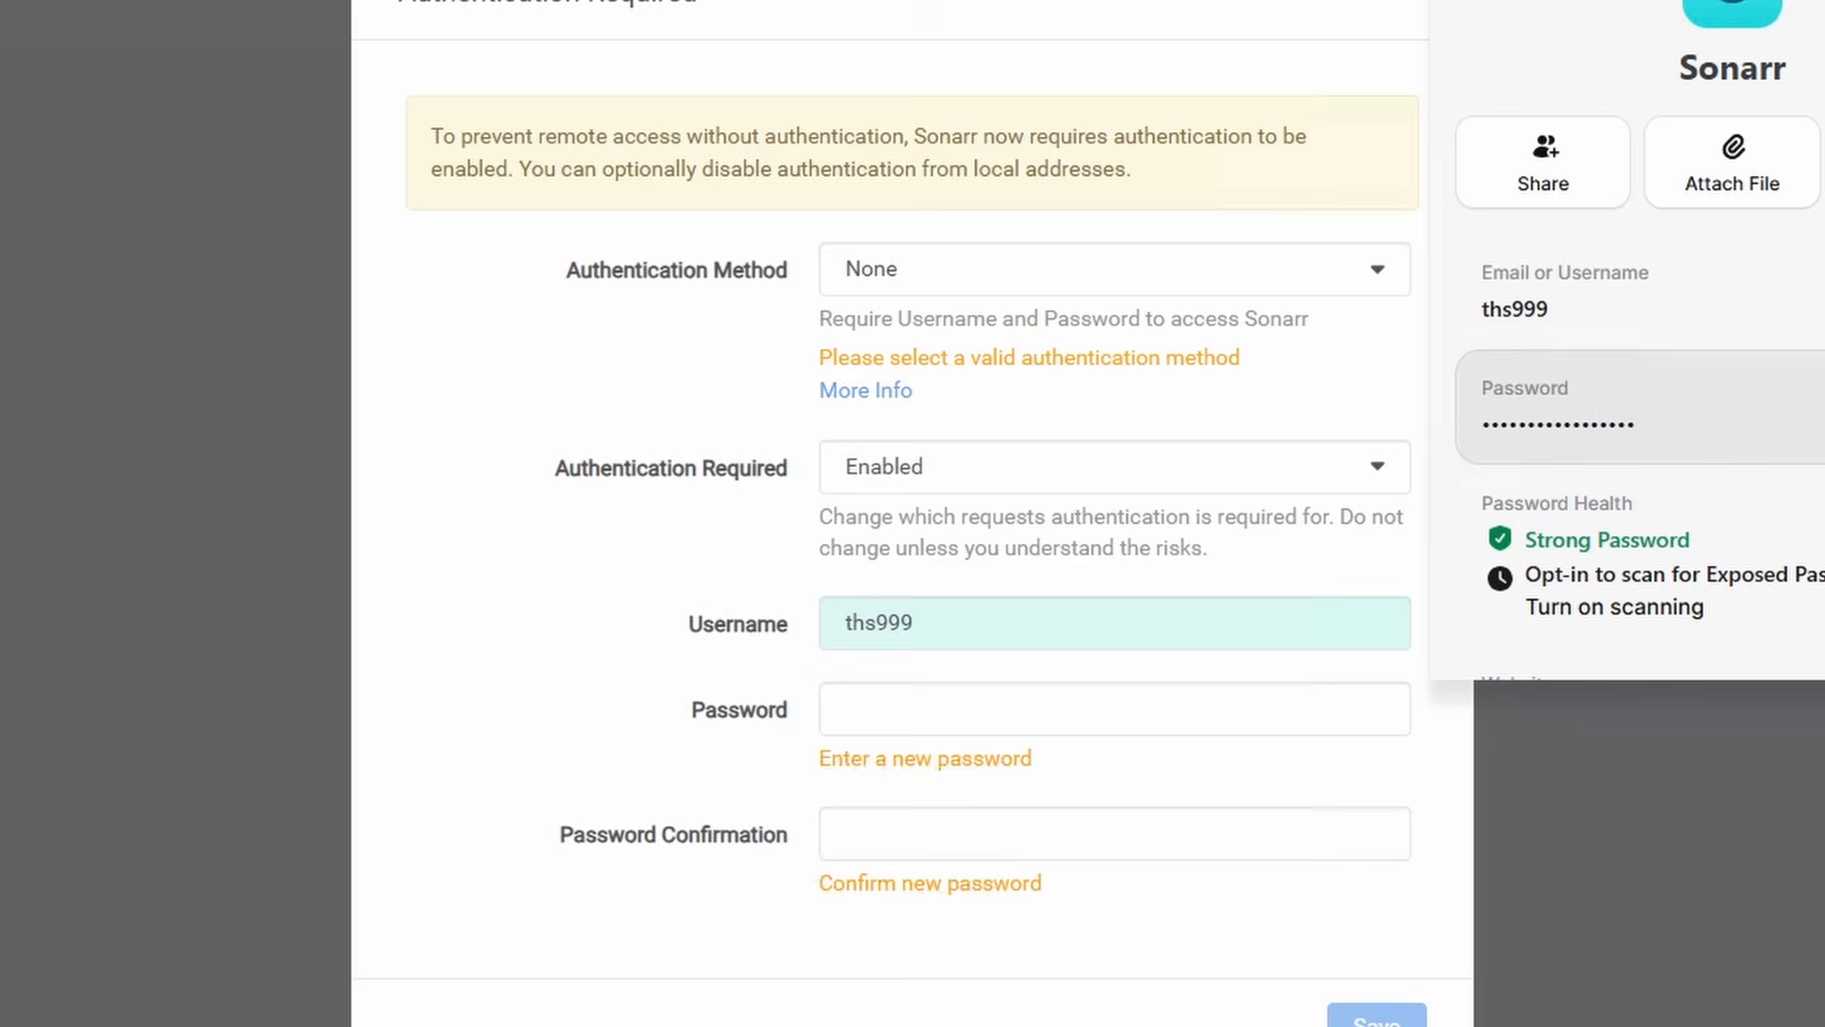
{"action": "left_click", "coordinate": [1813, 407]}
{"action": "left_click", "coordinate": [1054, 710]}
{"action": "key", "text": "ctrl+v"}
{"action": "key", "text": "Tab"}
{"action": "key", "text": "ctrl+v"}
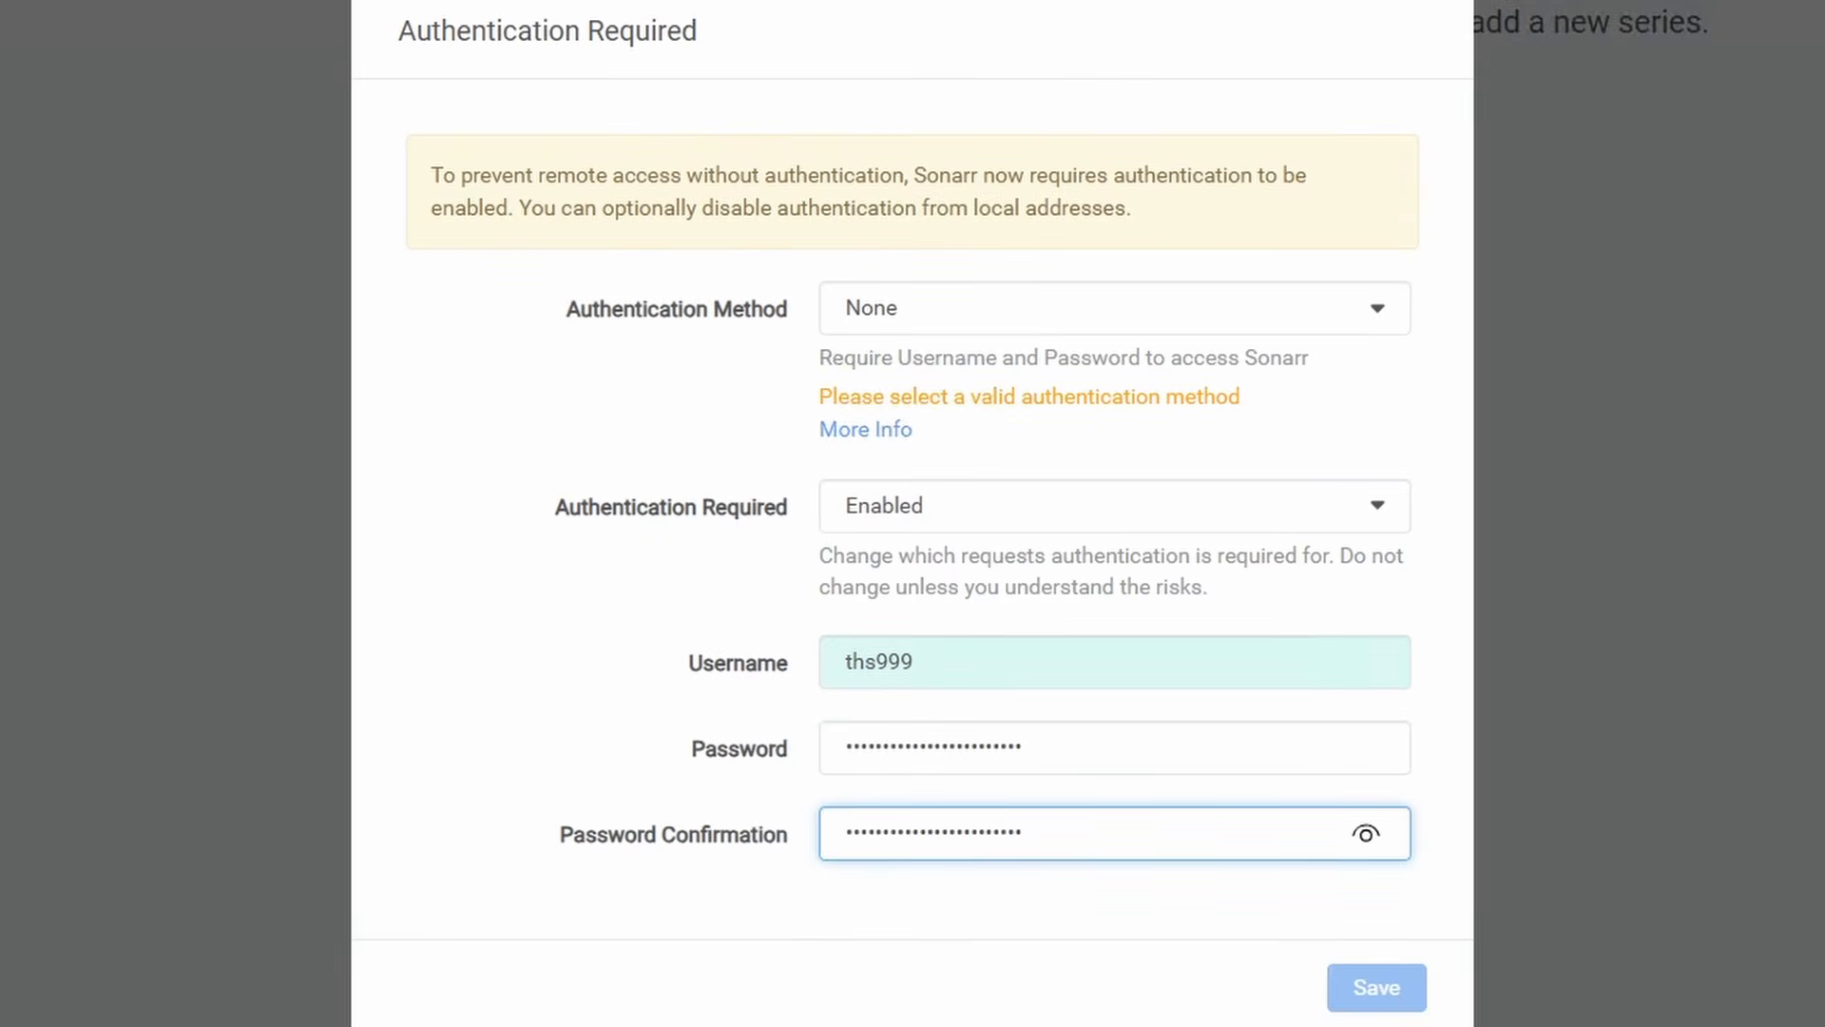
Set the authentication method to Forms (Login Page) and save the authentication settings.
{"action": "left_click", "coordinate": [1067, 315]}
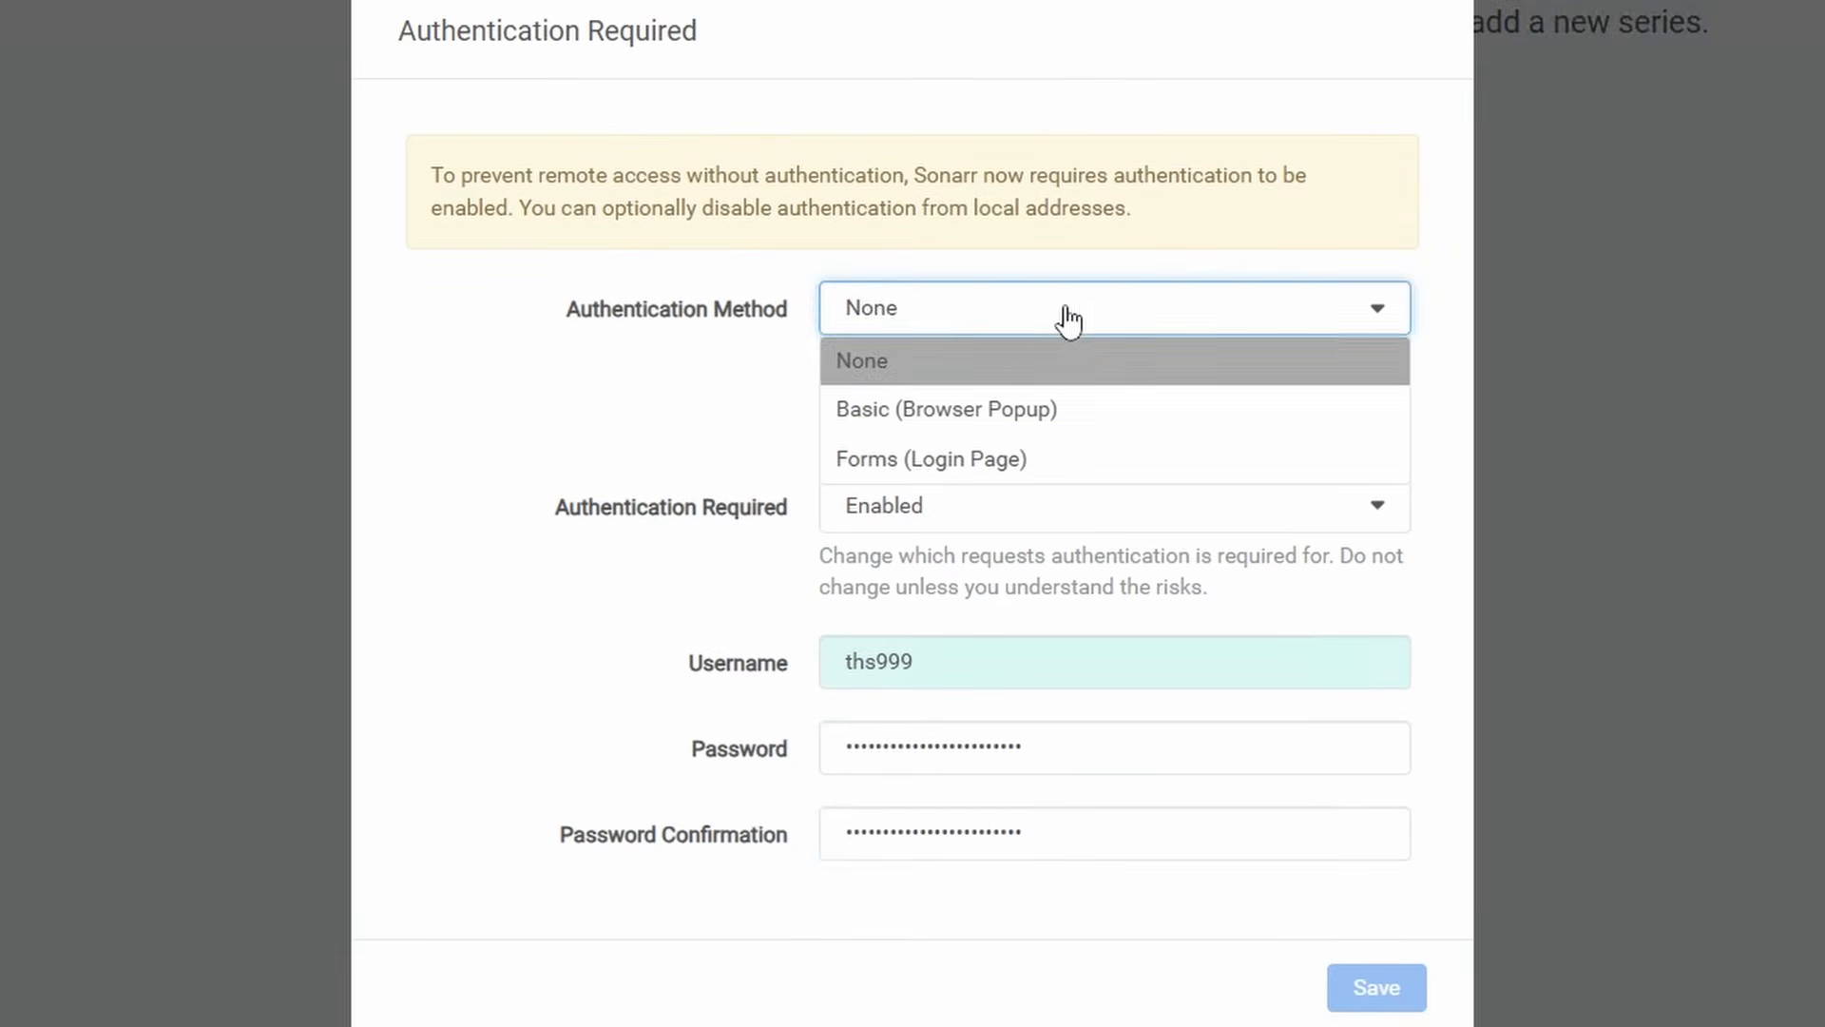
{"action": "left_click", "coordinate": [966, 465]}
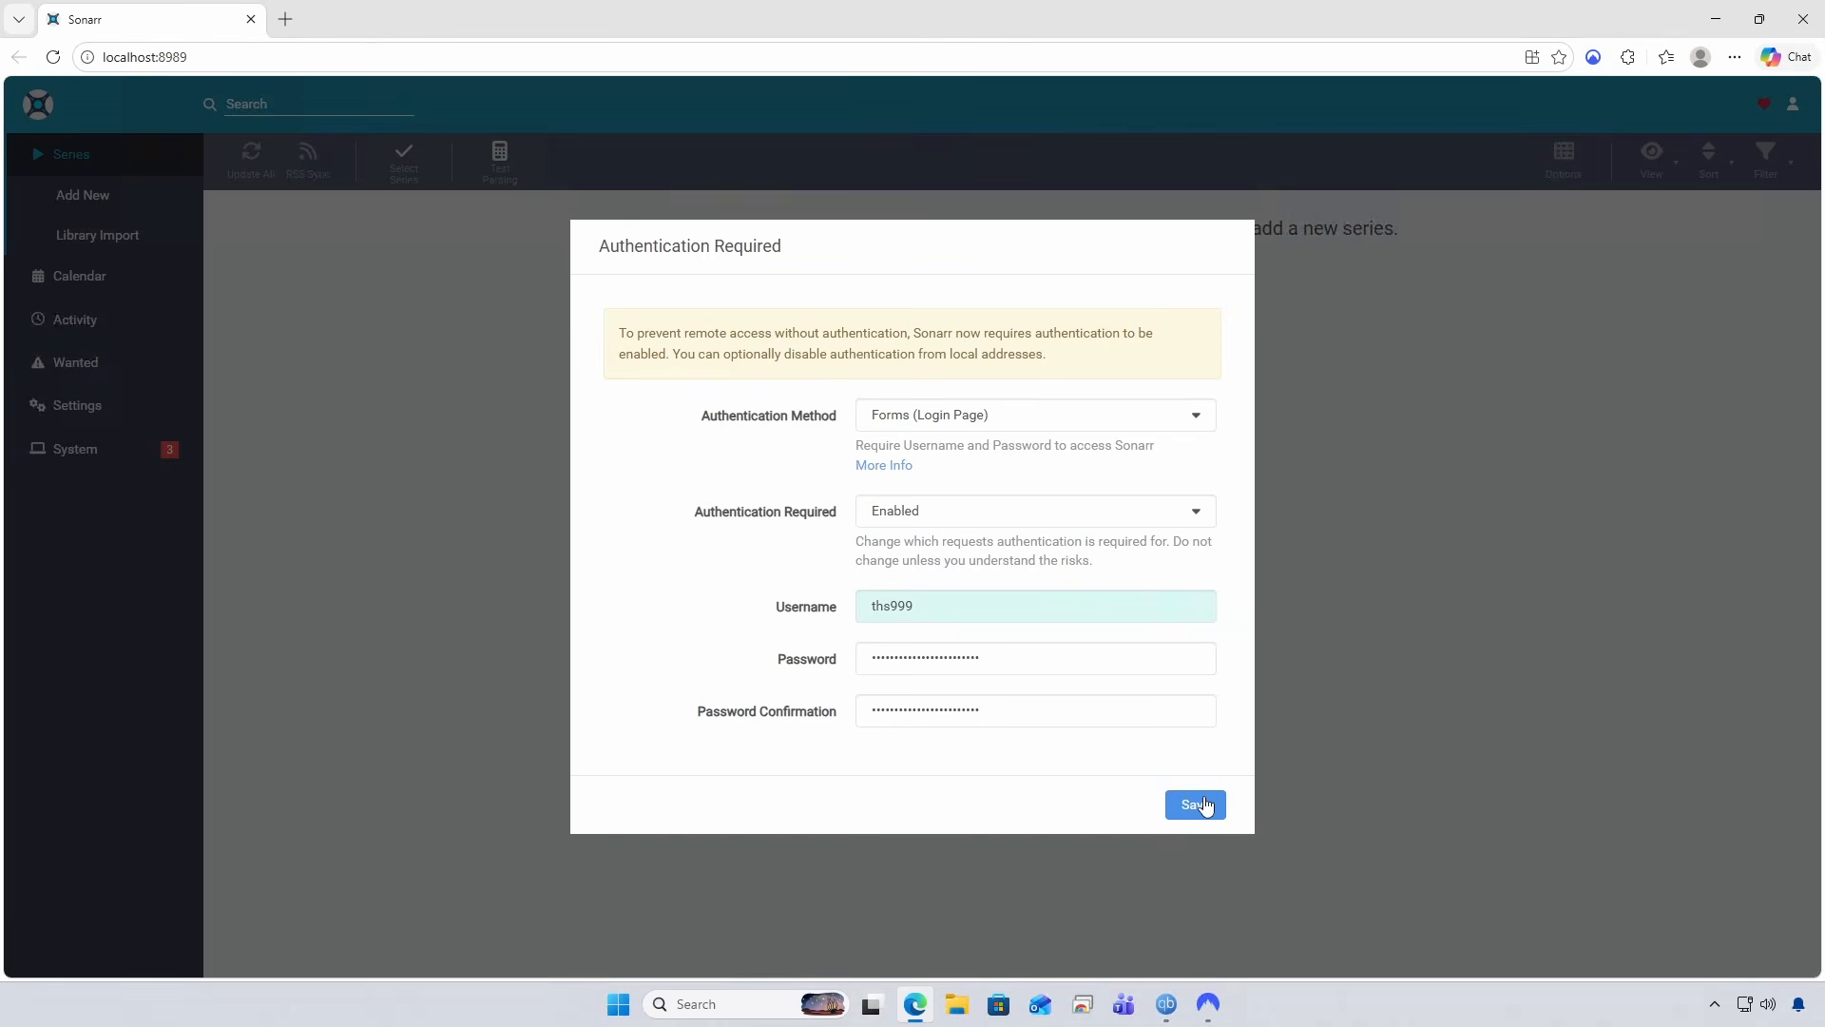
{"action": "left_click", "coordinate": [1203, 805]}
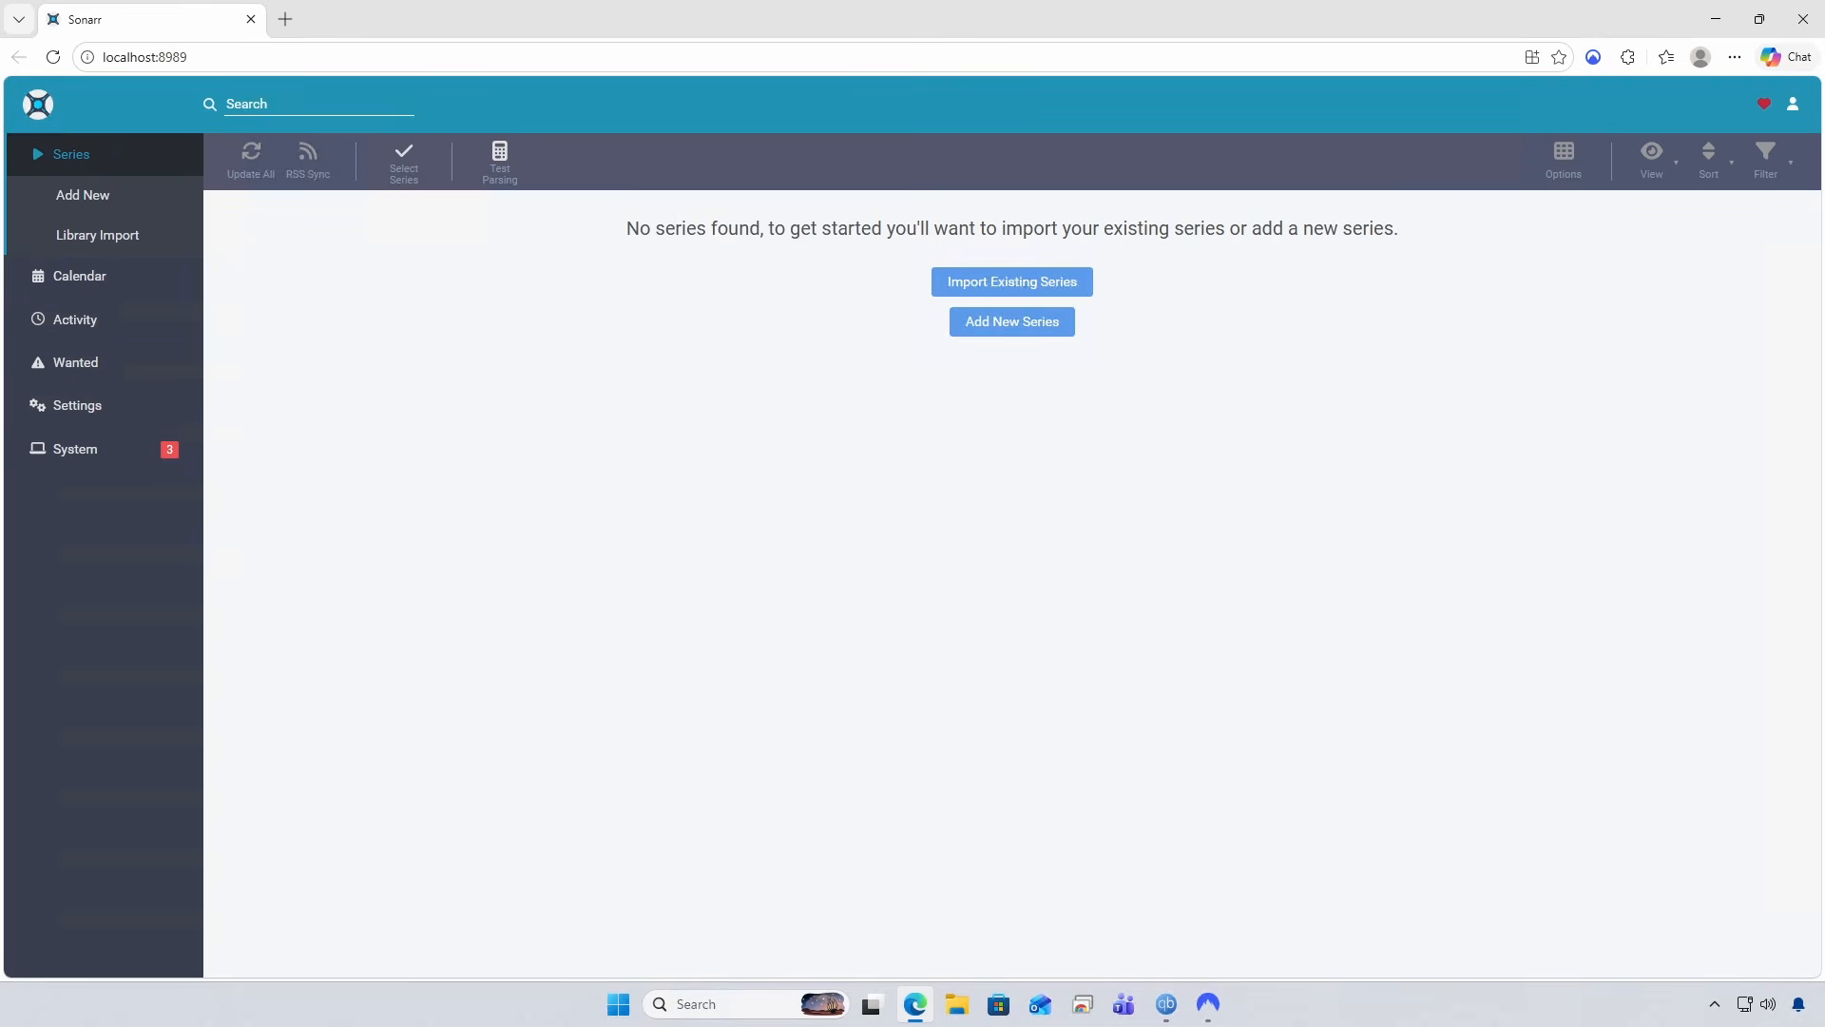
Switch to Prowlarr and sign in with its saved username and password.
{"action": "left_click", "coordinate": [1713, 19]}
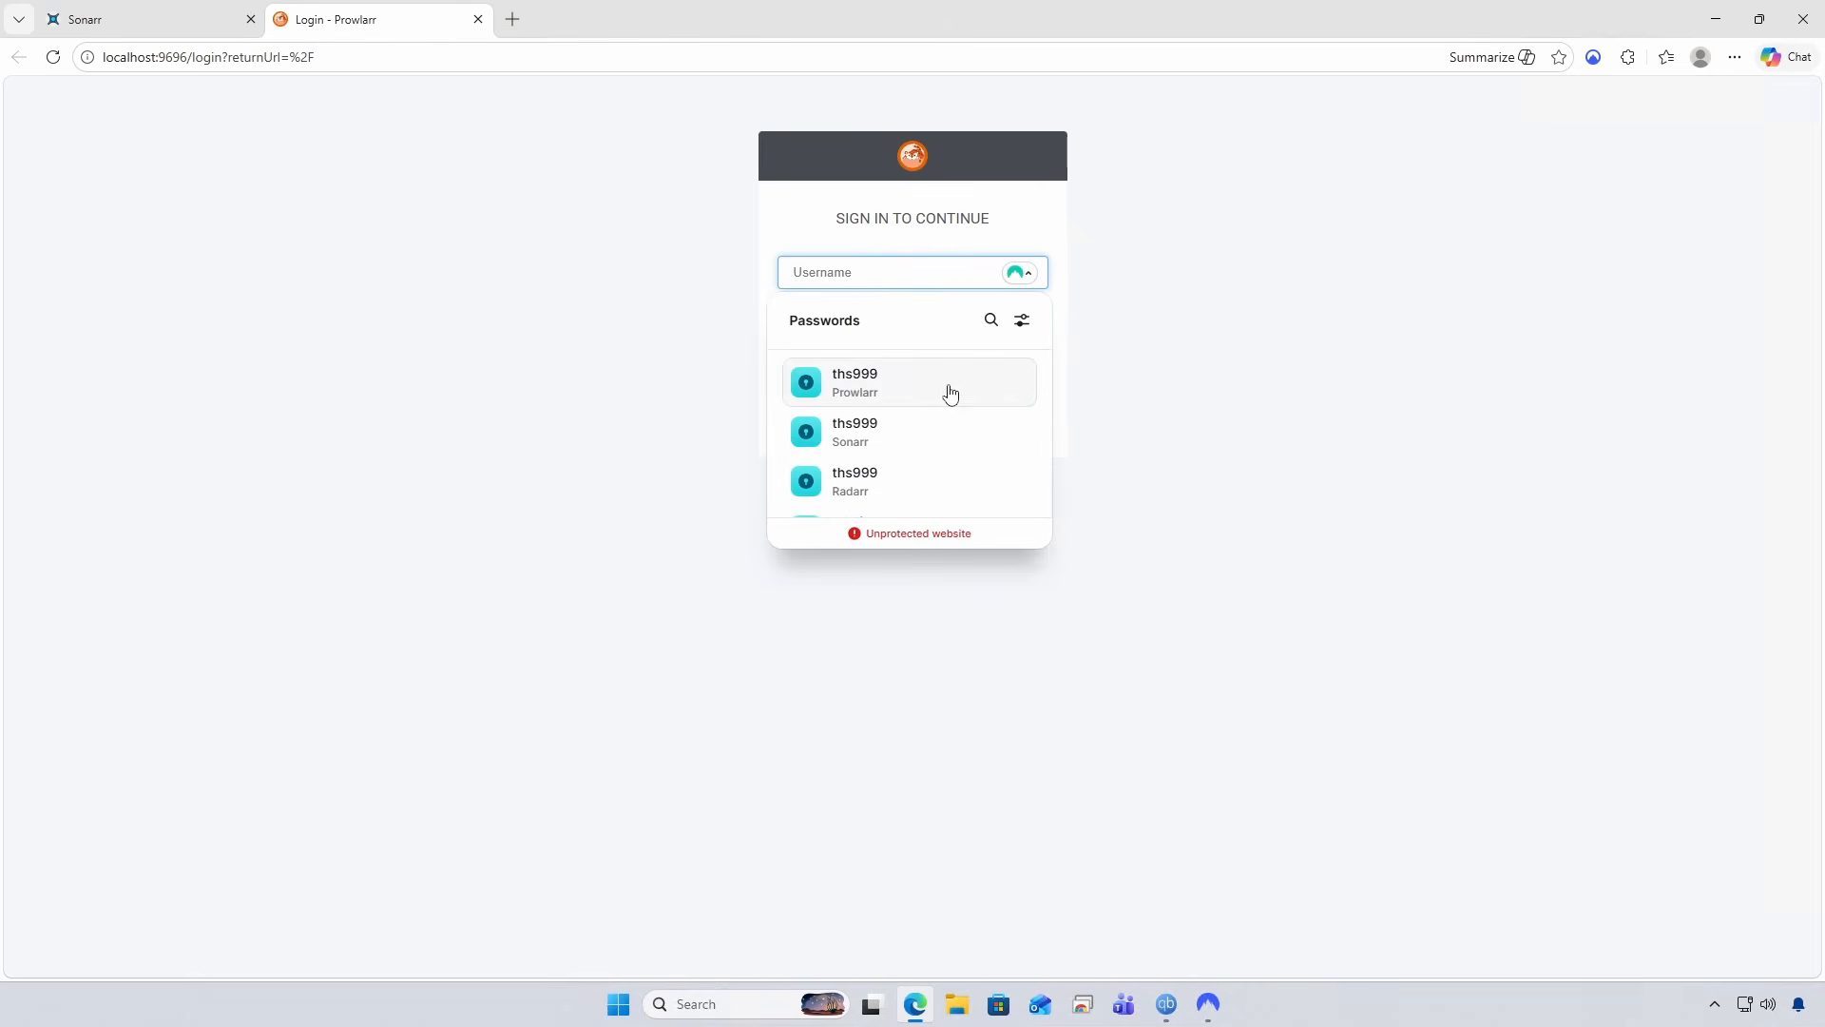
{"action": "left_click", "coordinate": [949, 391]}
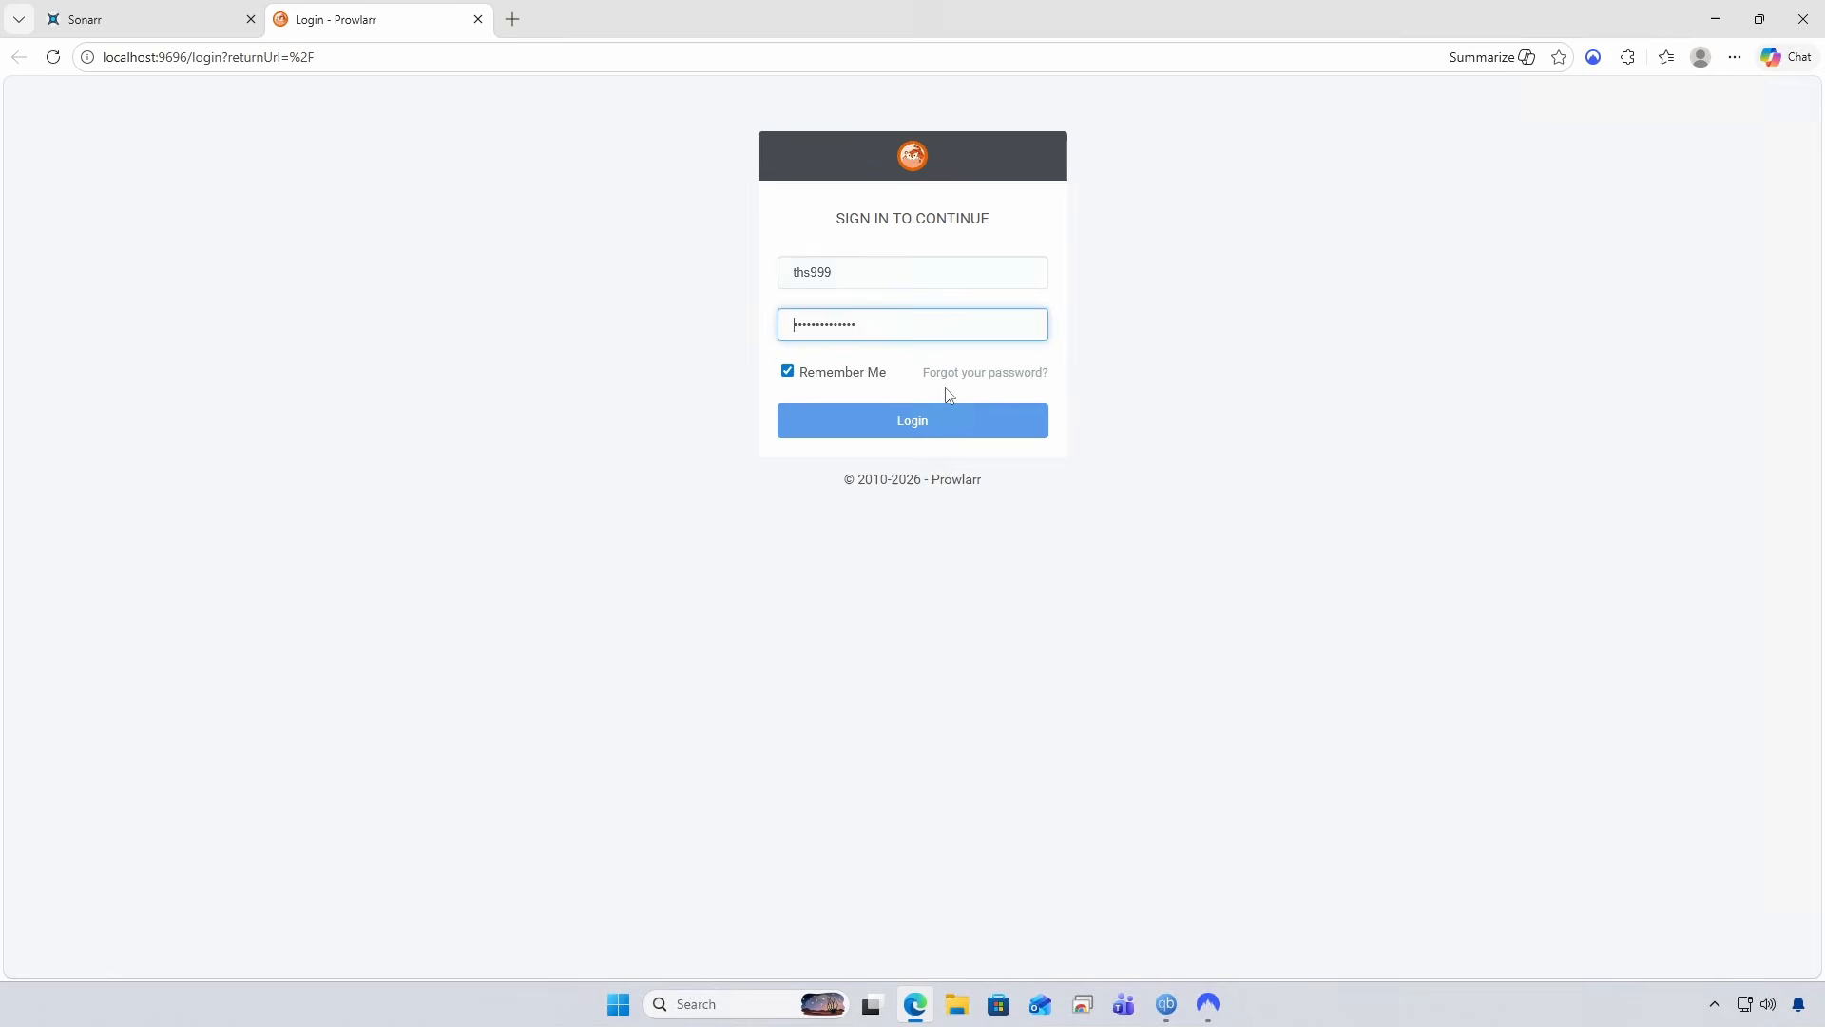
{"action": "left_click", "coordinate": [919, 427]}
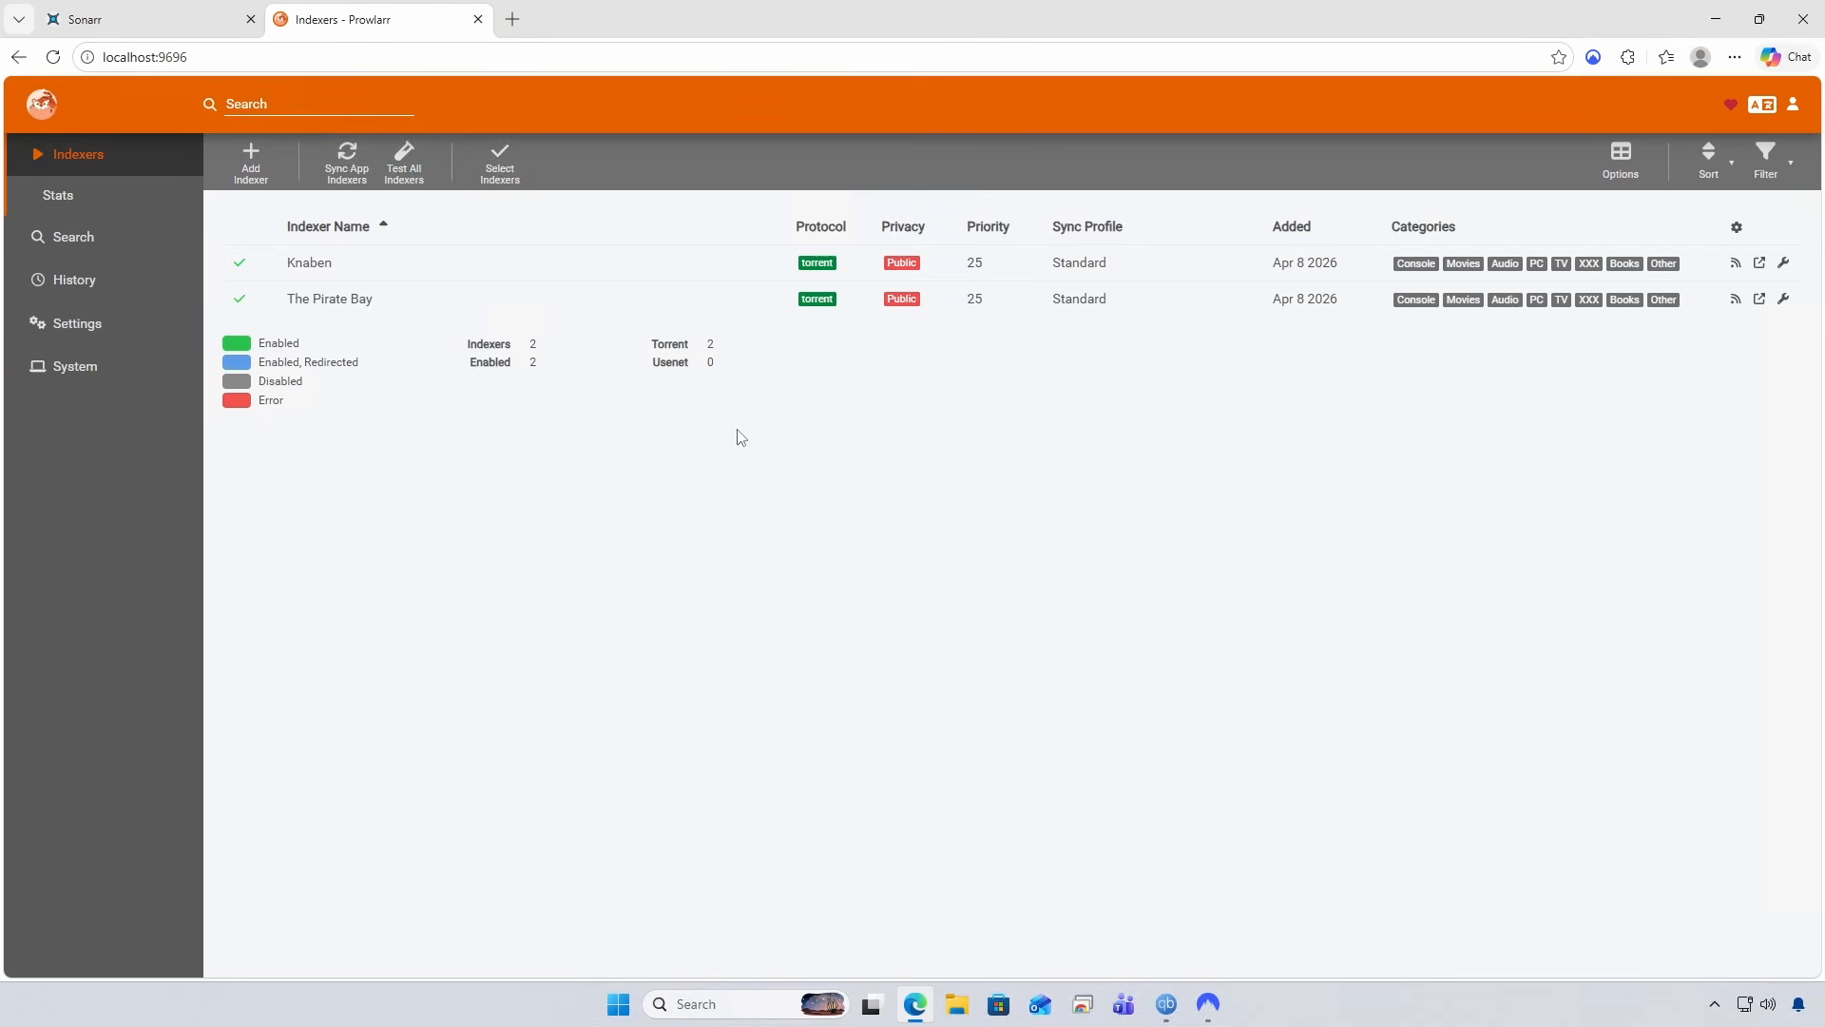
Start adding Sonarr as a new application in Prowlarr's application settings.
{"action": "left_click", "coordinate": [96, 321]}
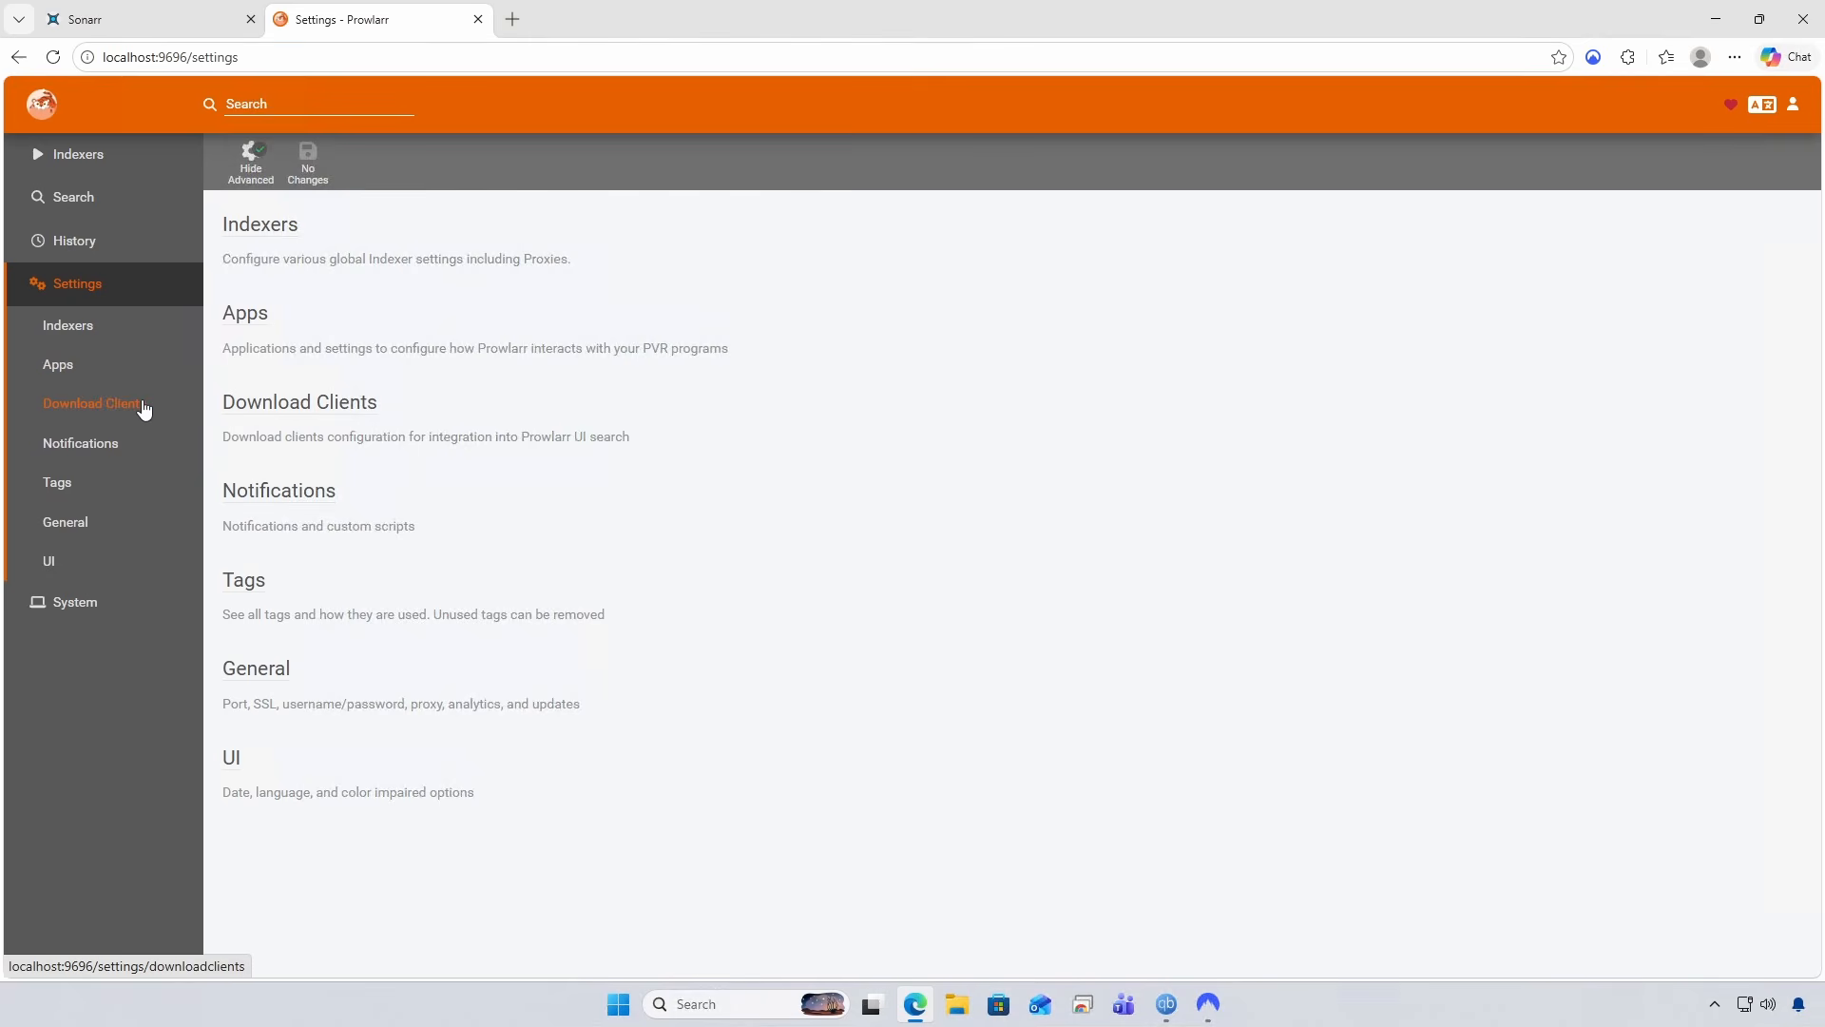
{"action": "left_click", "coordinate": [123, 370]}
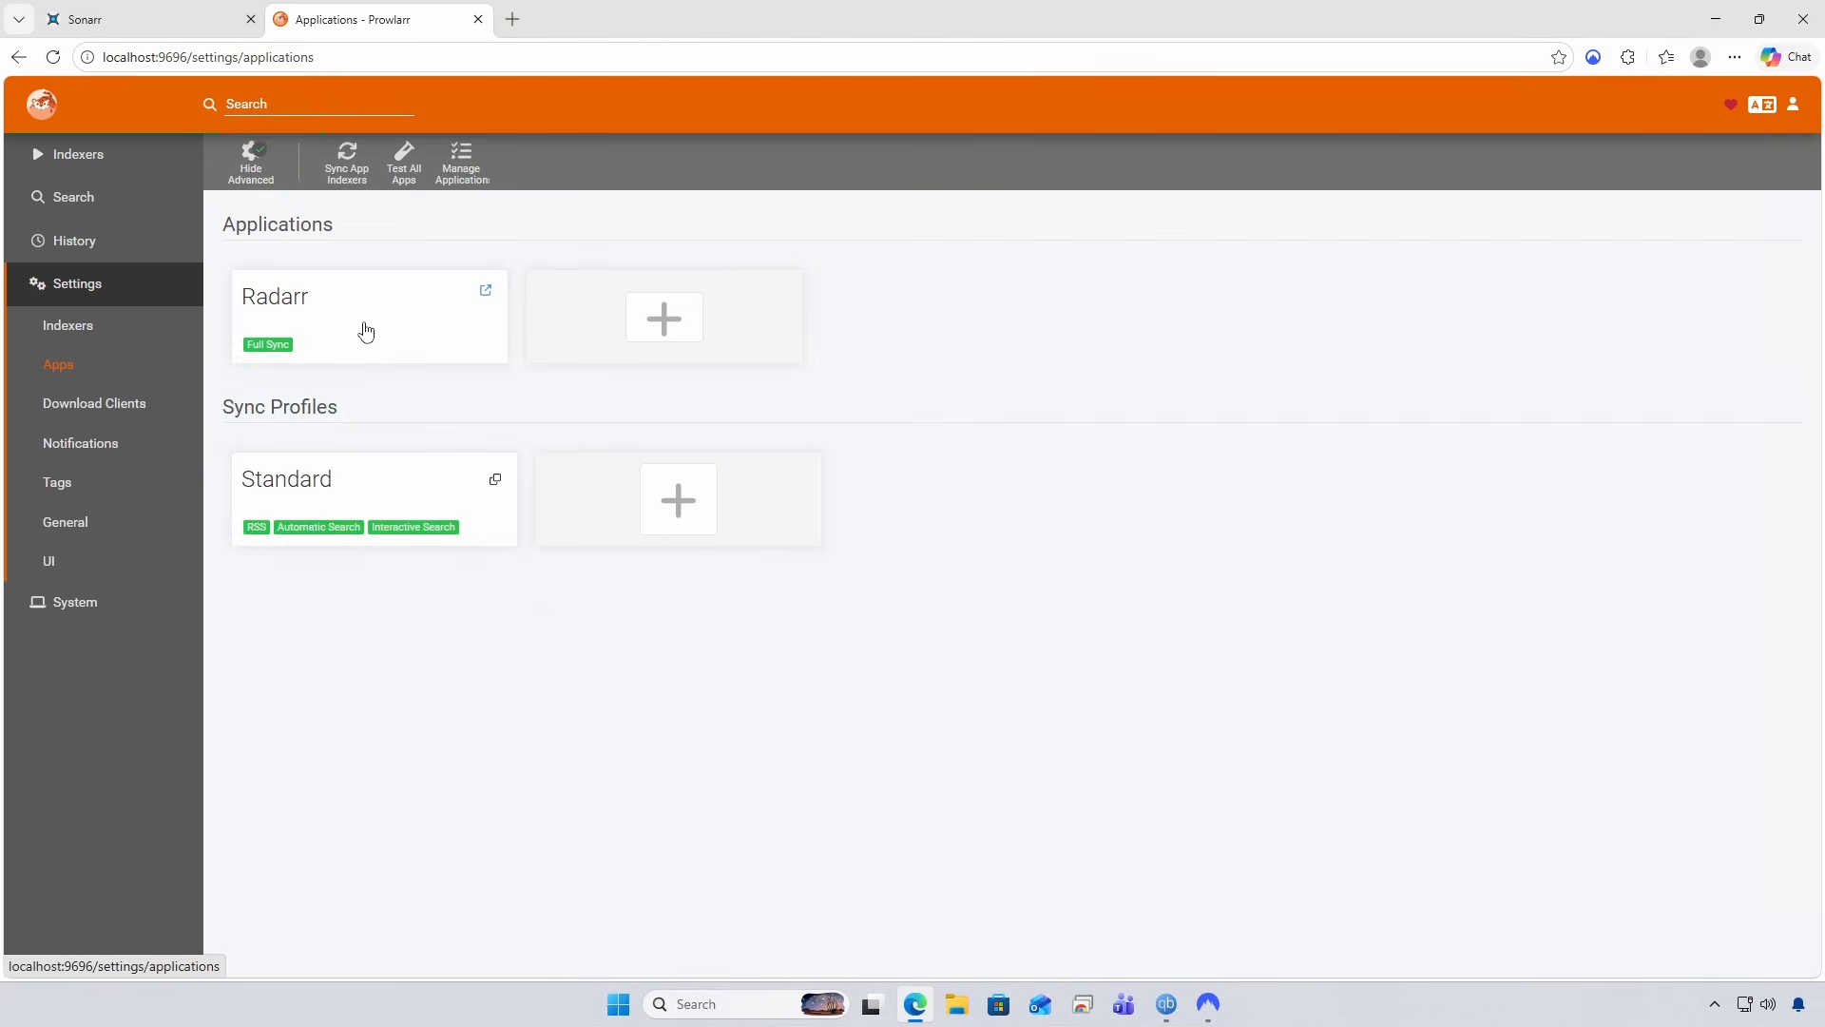
{"action": "left_click", "coordinate": [687, 314]}
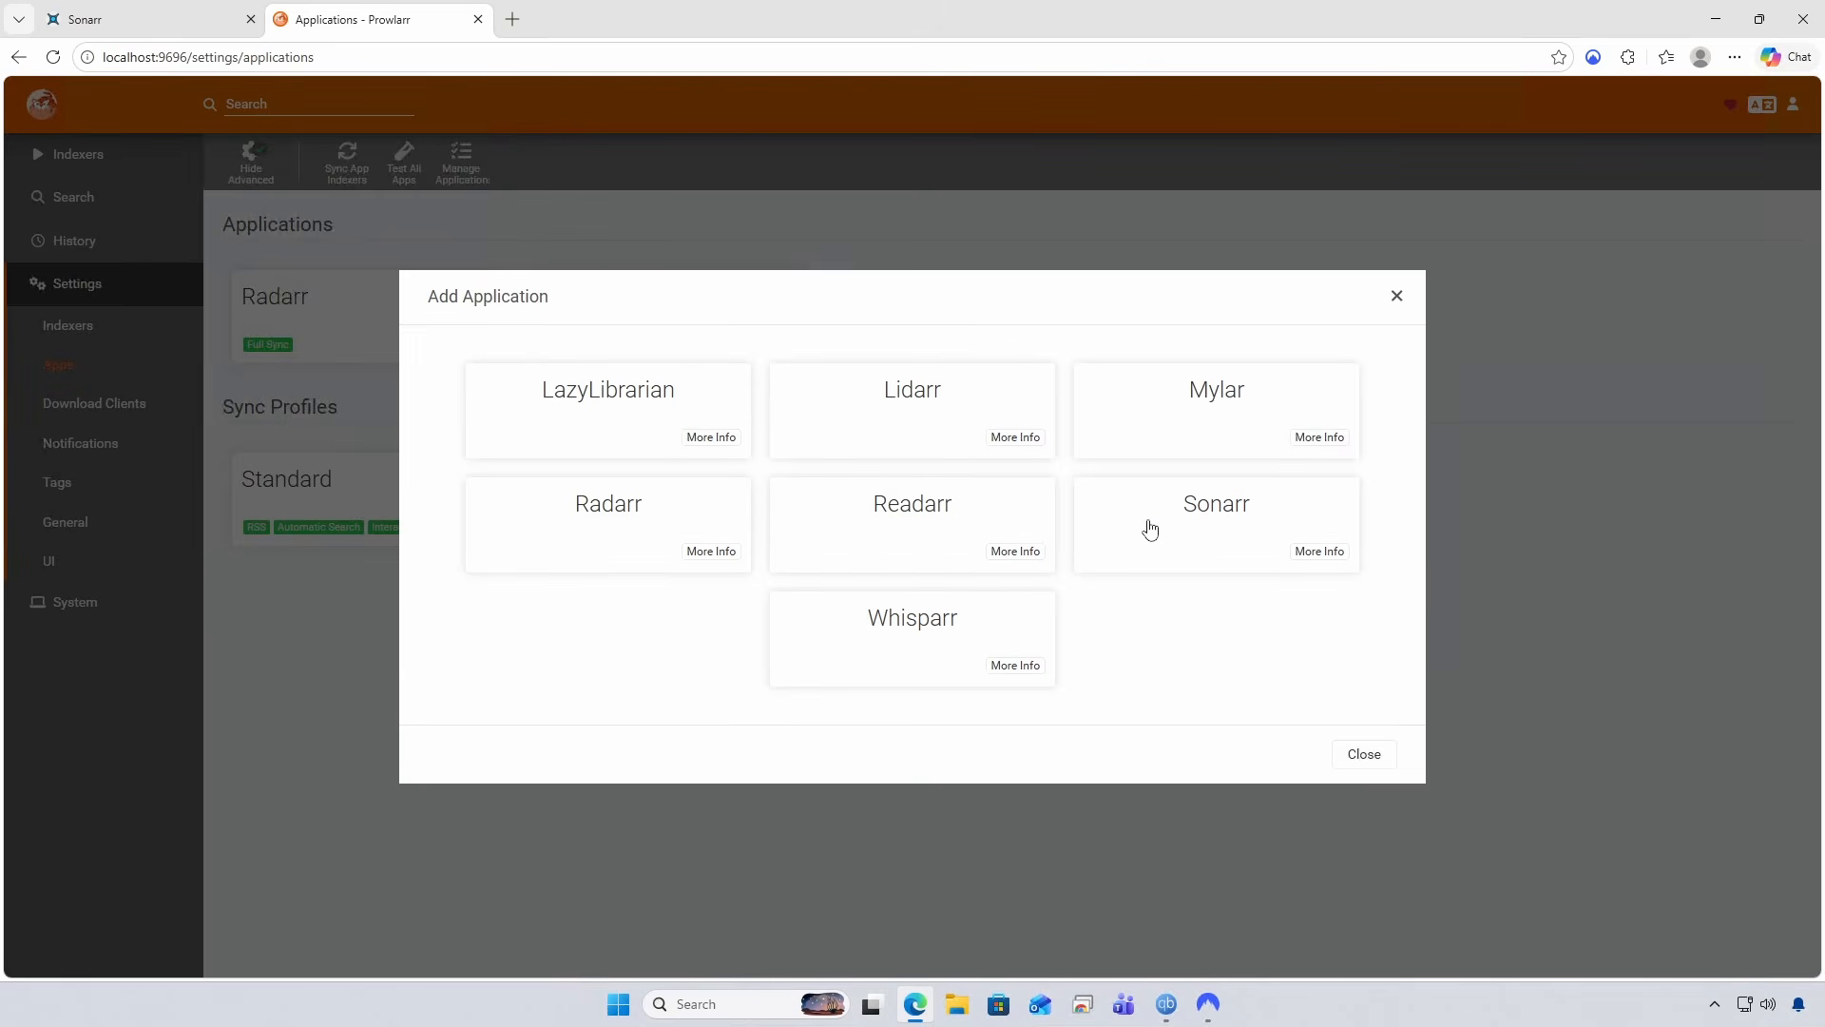
{"action": "left_click", "coordinate": [1241, 518]}
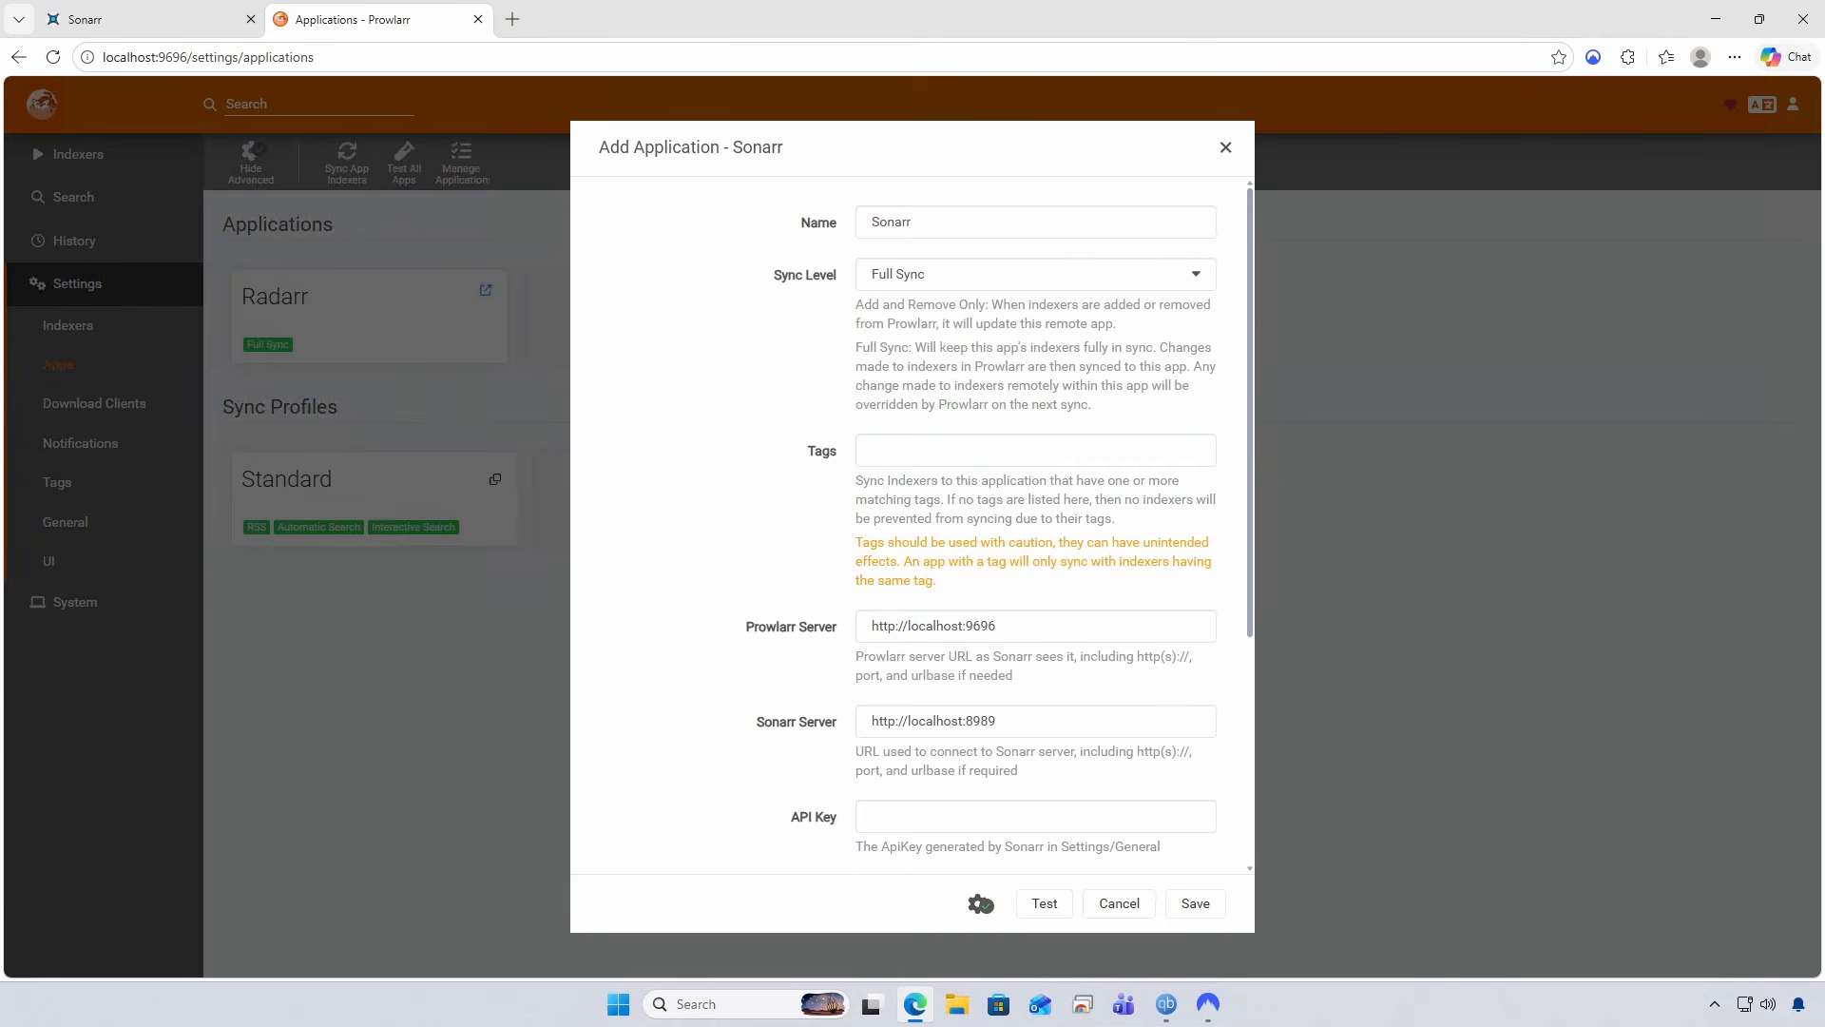
Switch to Sonarr and copy its API key from the general settings.
{"action": "left_click", "coordinate": [104, 21]}
{"action": "left_click", "coordinate": [71, 403]}
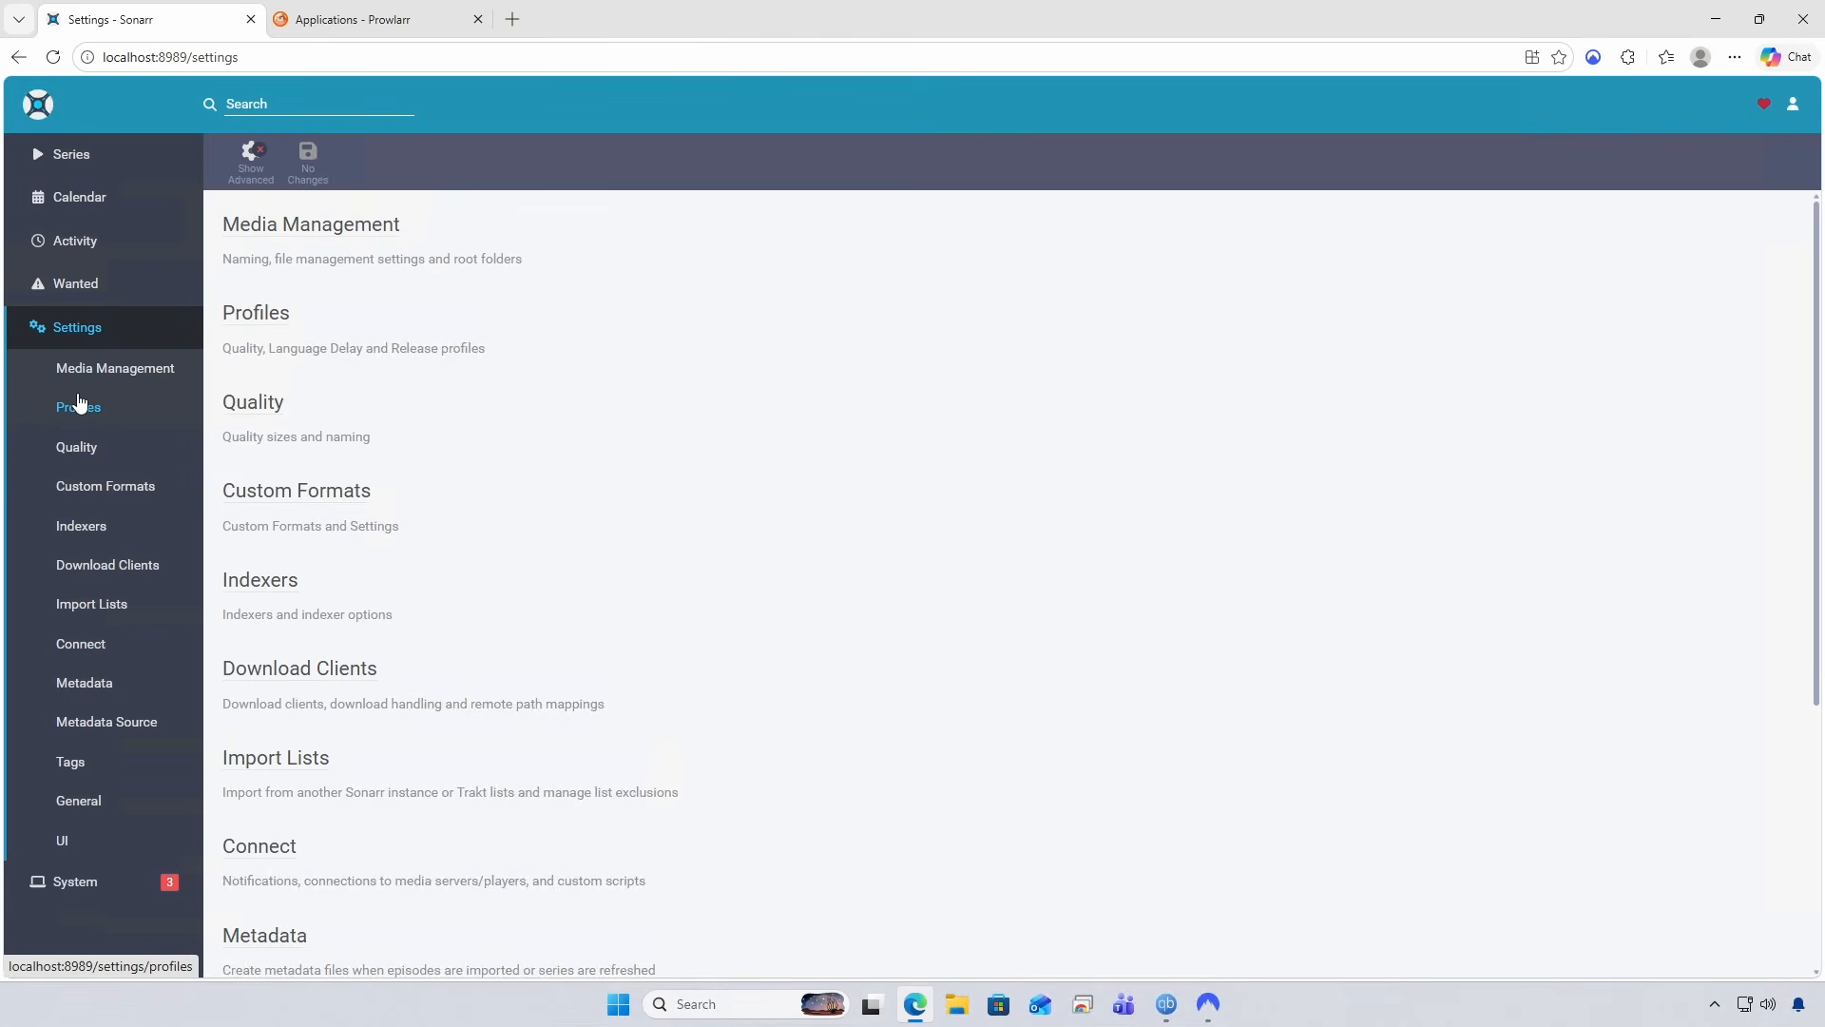
{"action": "left_click", "coordinate": [78, 800]}
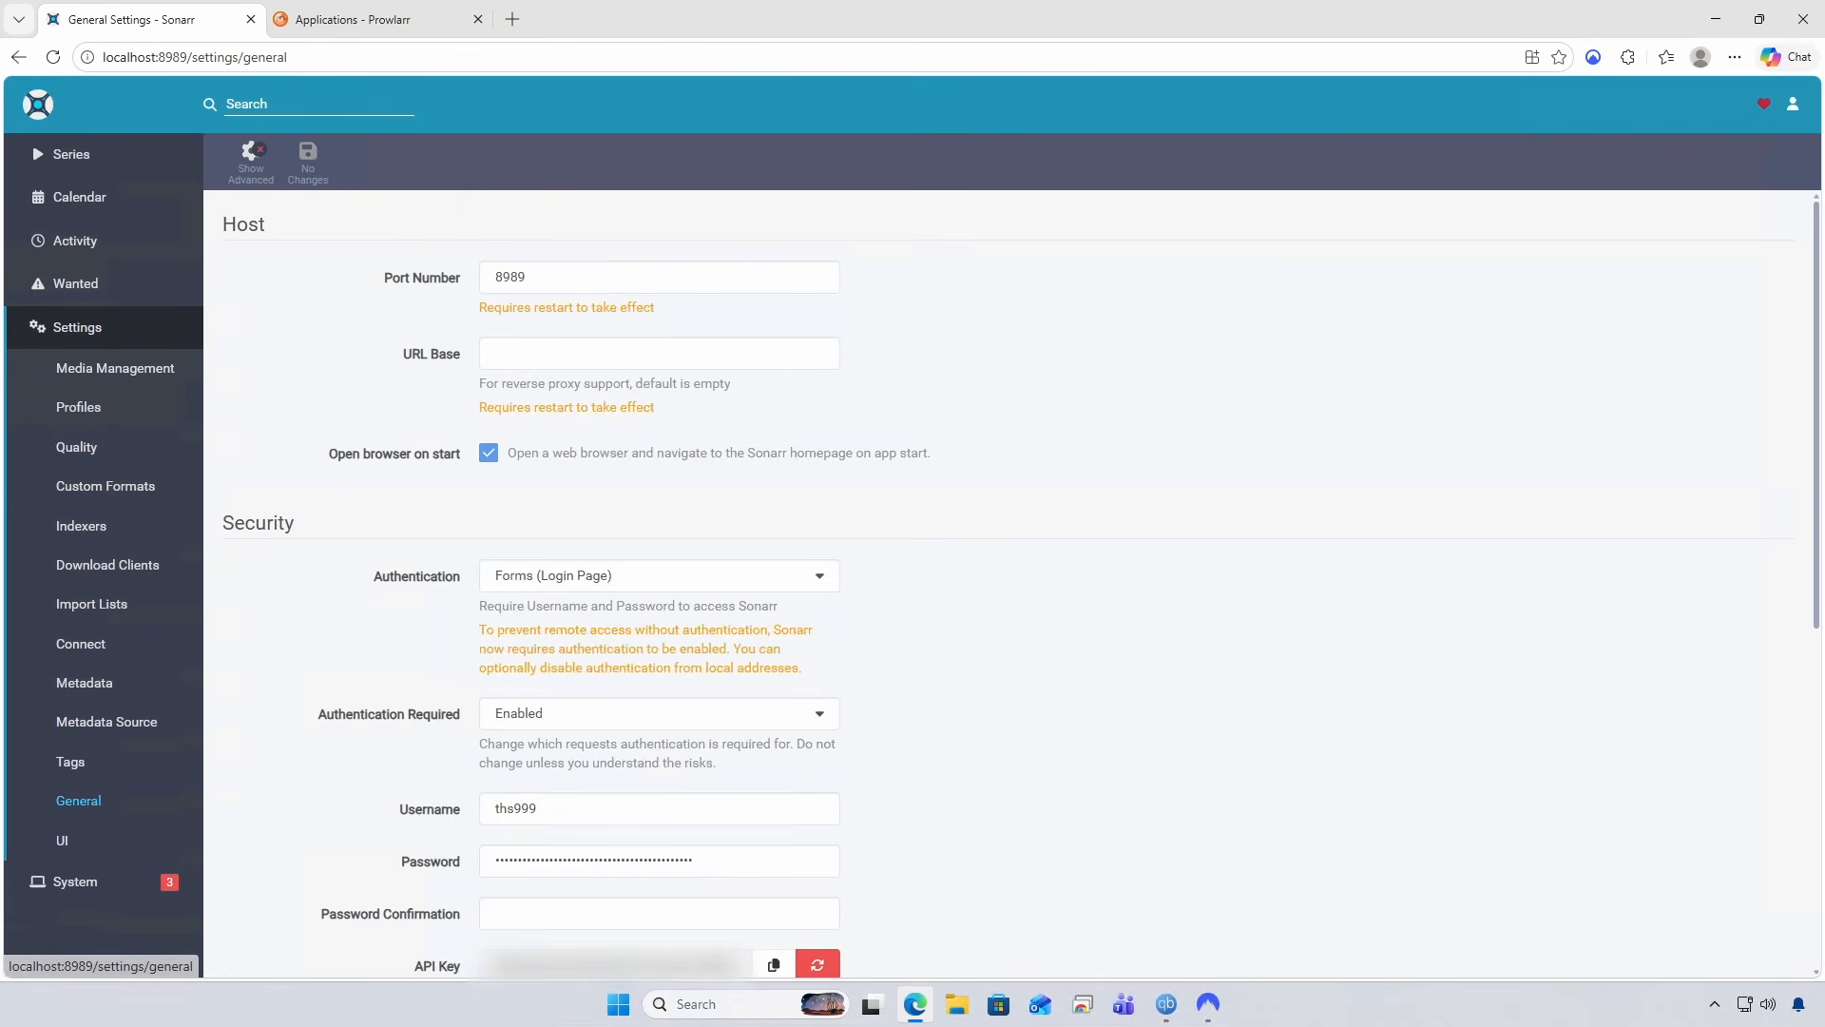
{"action": "left_click", "coordinate": [773, 964]}
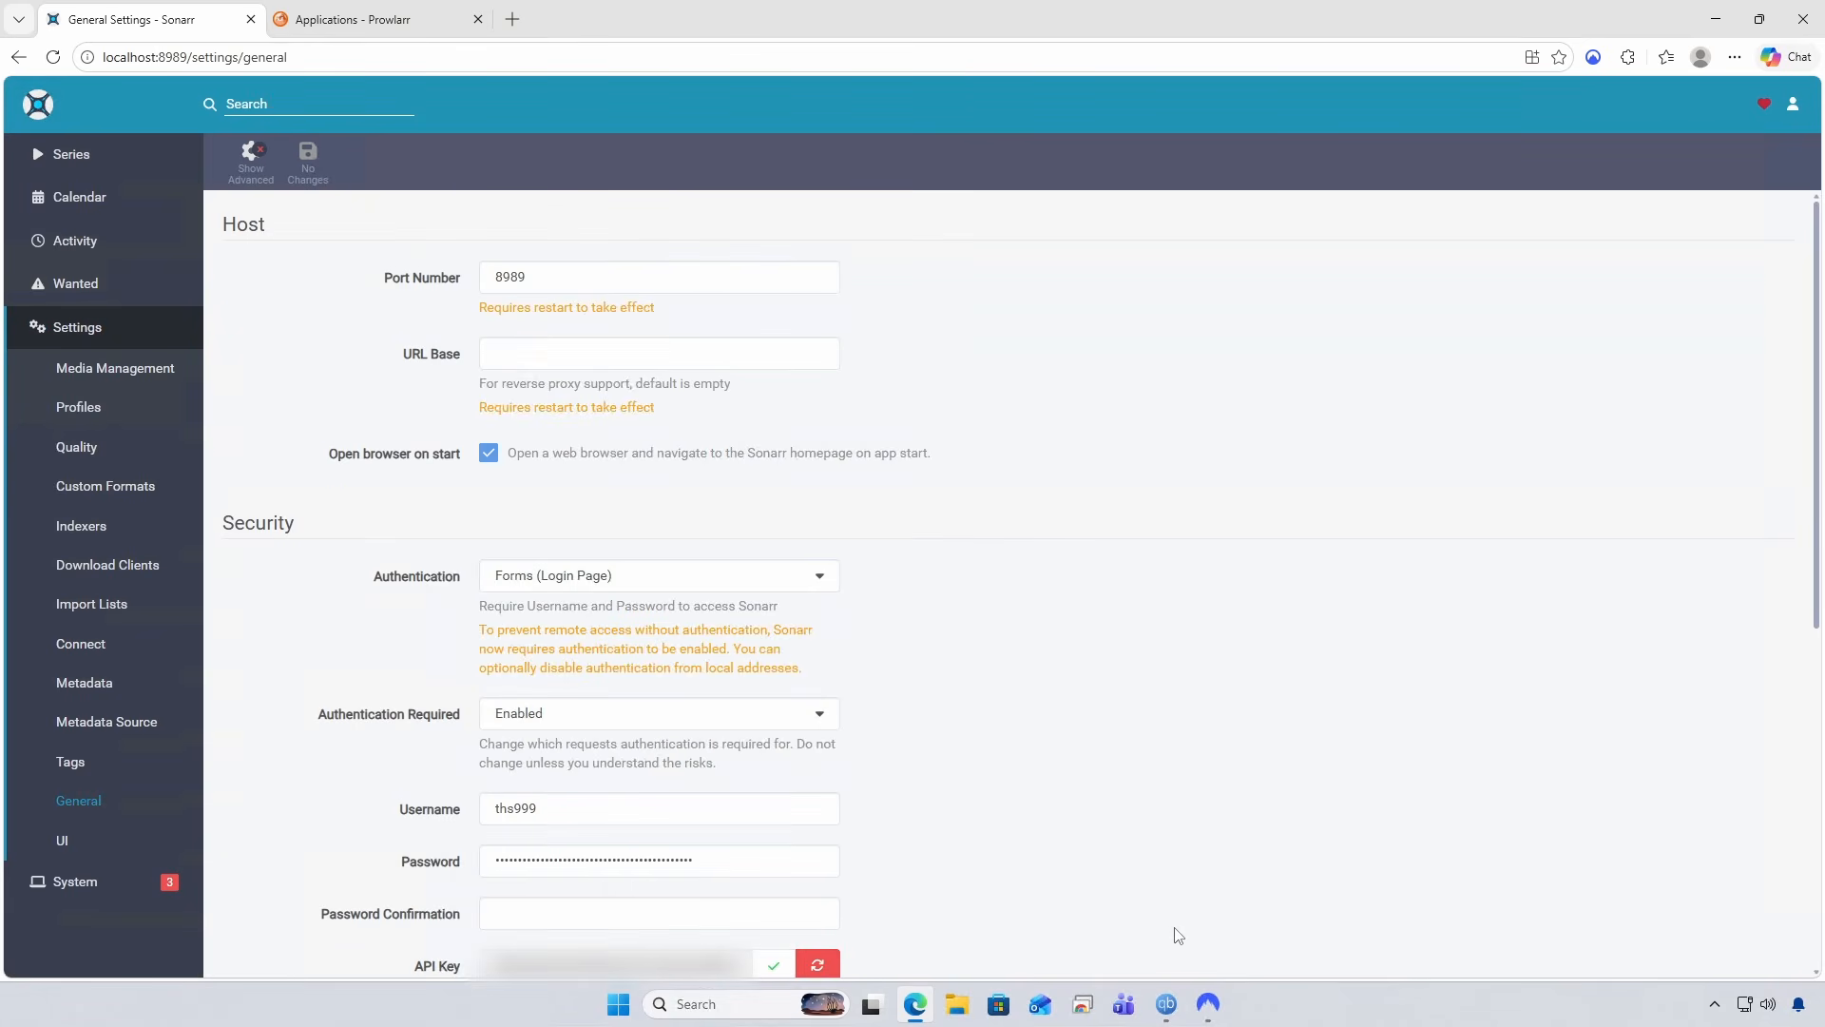
Return to Prowlarr, paste the API key into the Sonarr application entry, test the connection and save it.
{"action": "left_click", "coordinate": [370, 19]}
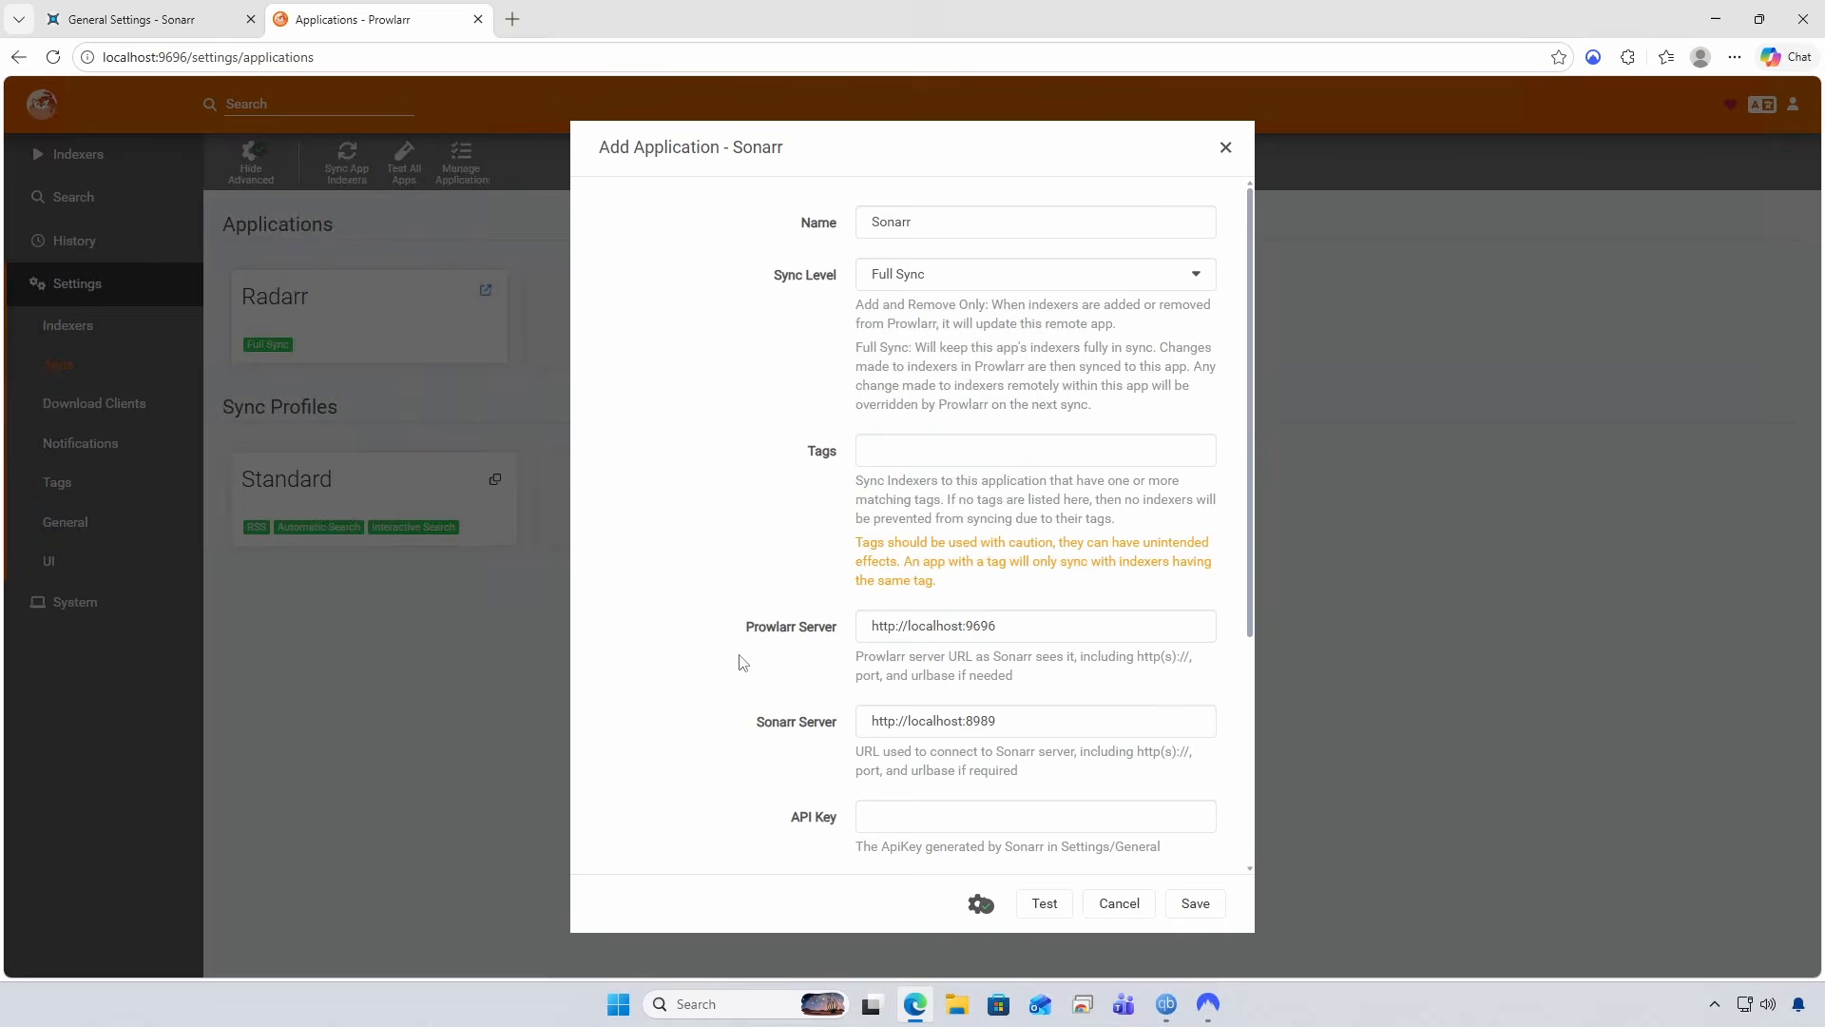
{"action": "left_click", "coordinate": [916, 806]}
{"action": "key", "text": "ctrl+v"}
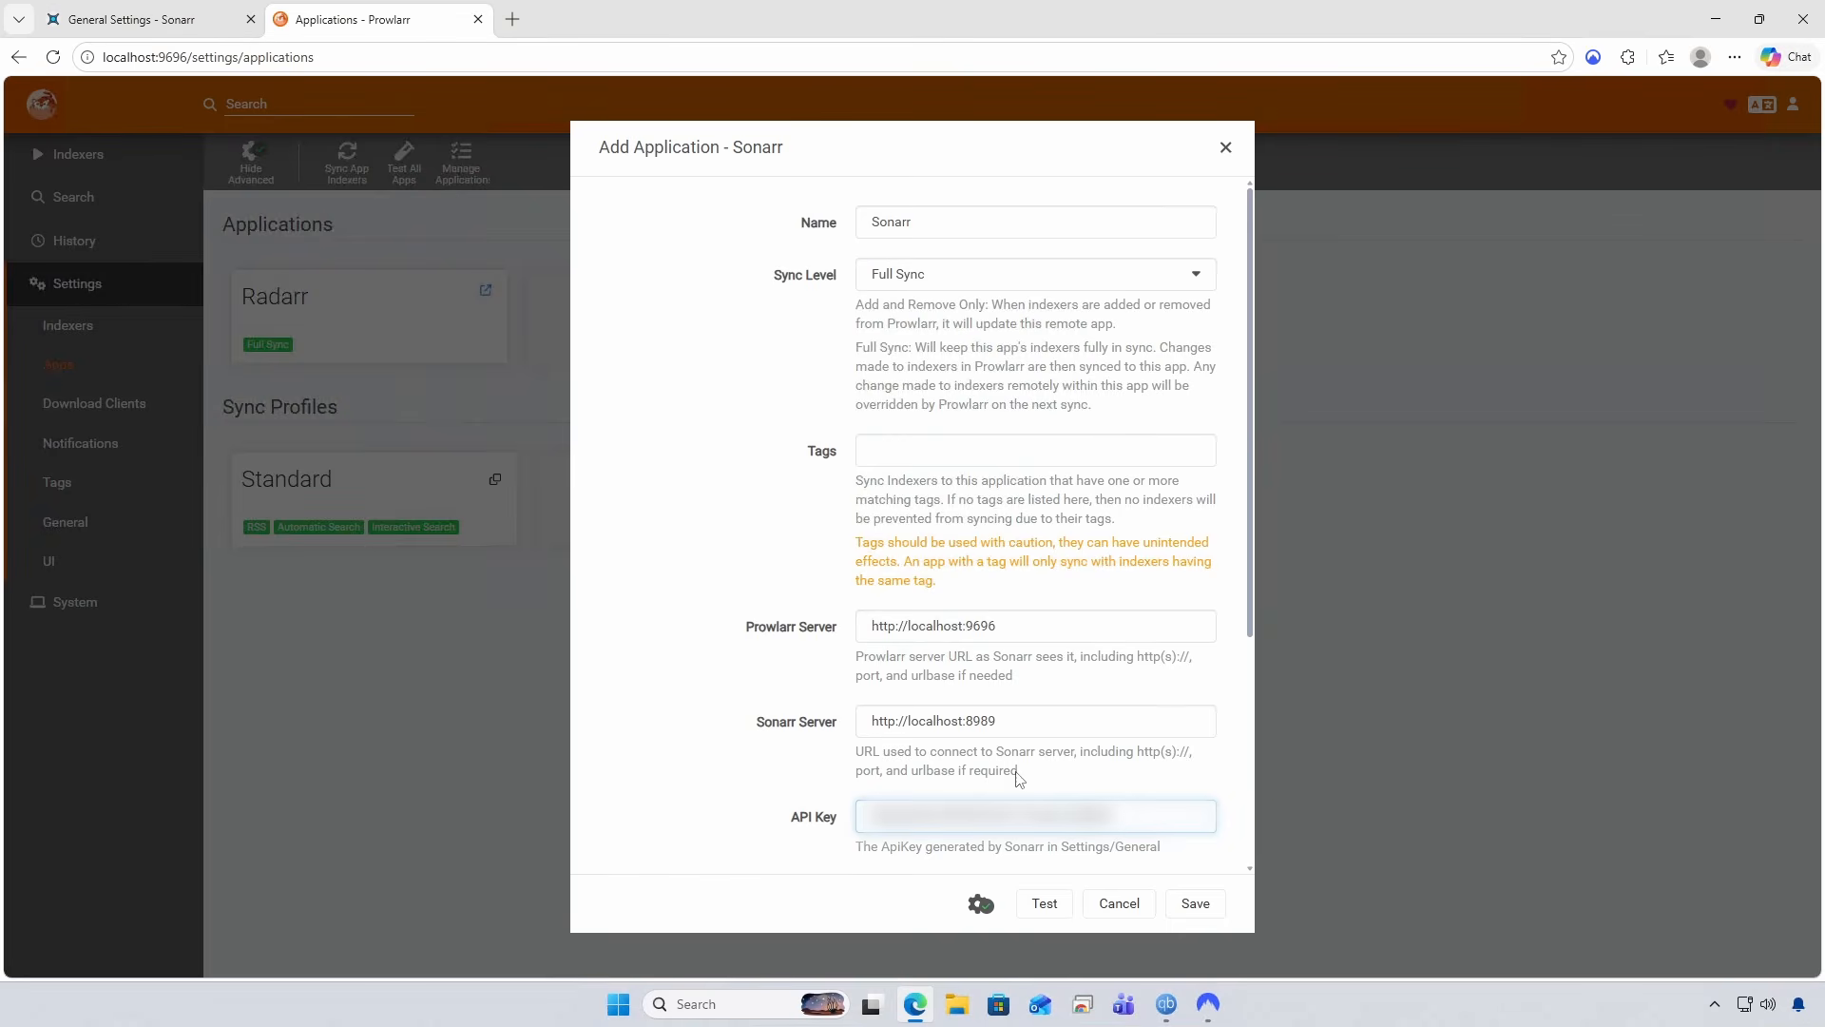
{"action": "left_click", "coordinate": [1045, 903]}
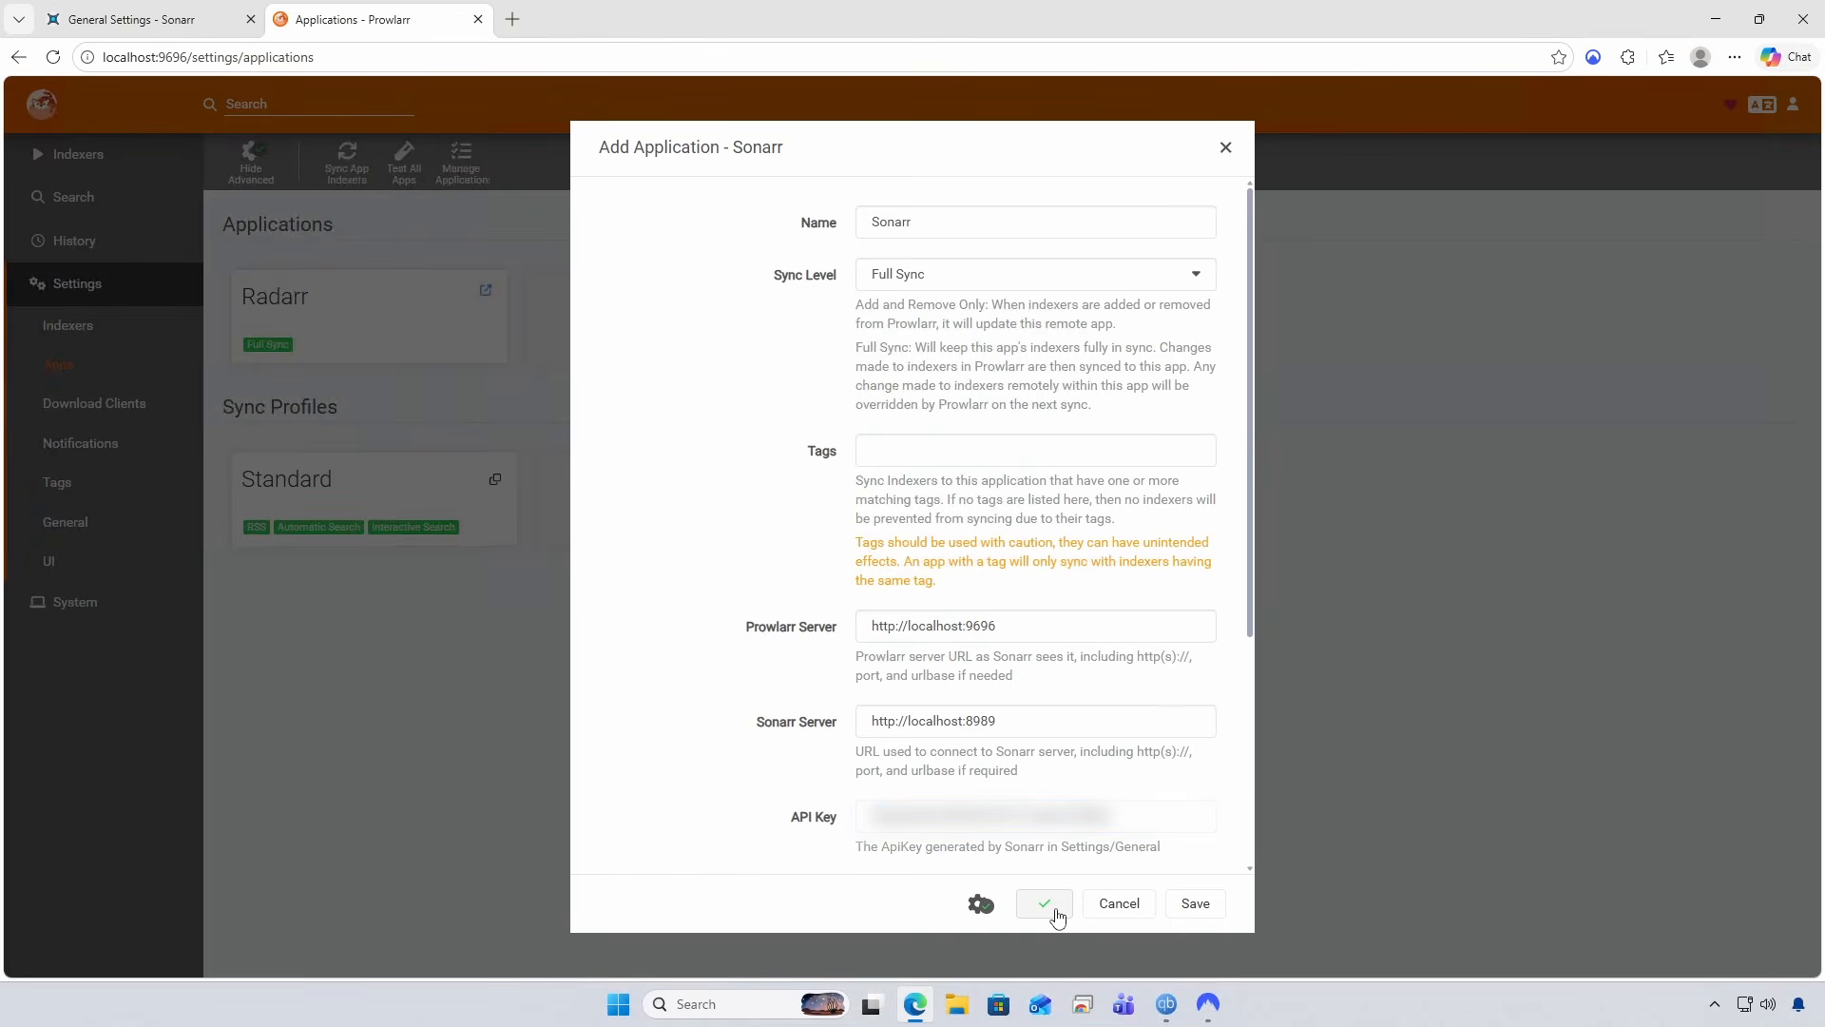
{"action": "left_click", "coordinate": [1199, 908]}
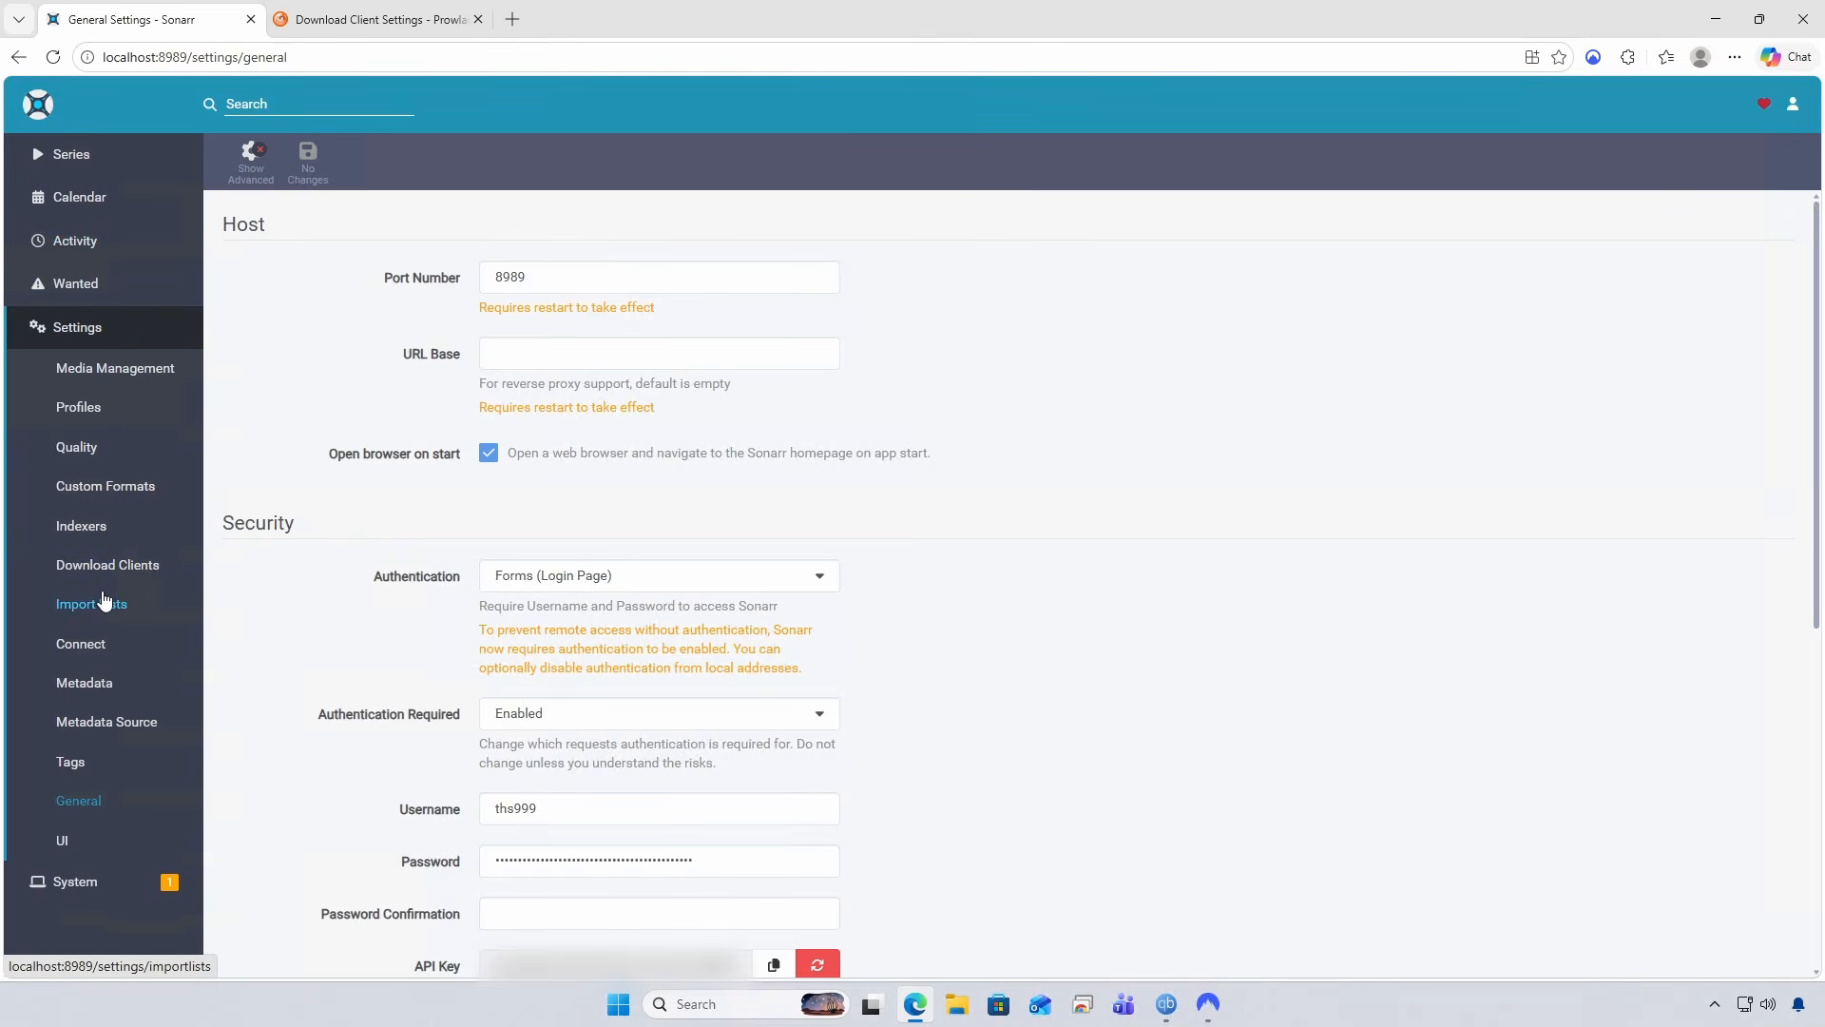
Check Sonarr's indexer list and start adding qBittorrent as a new download client.
{"action": "left_click", "coordinate": [102, 530]}
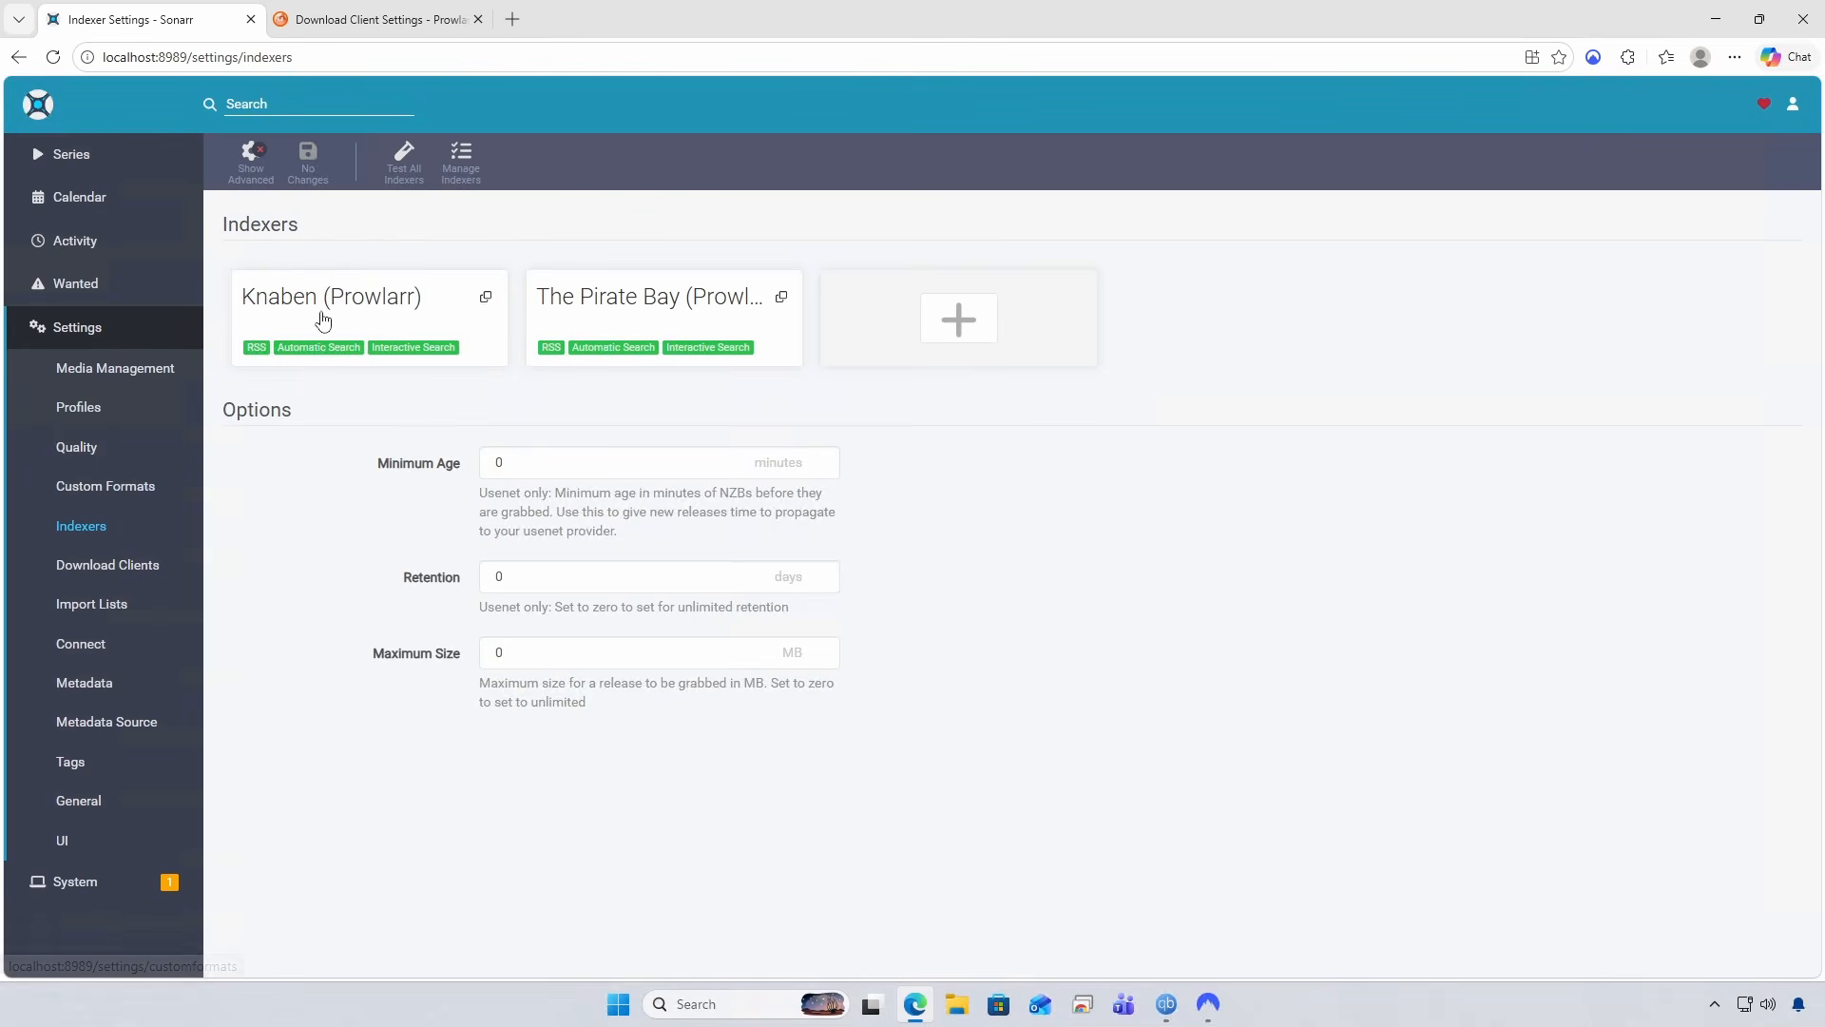
{"action": "left_click", "coordinate": [114, 570]}
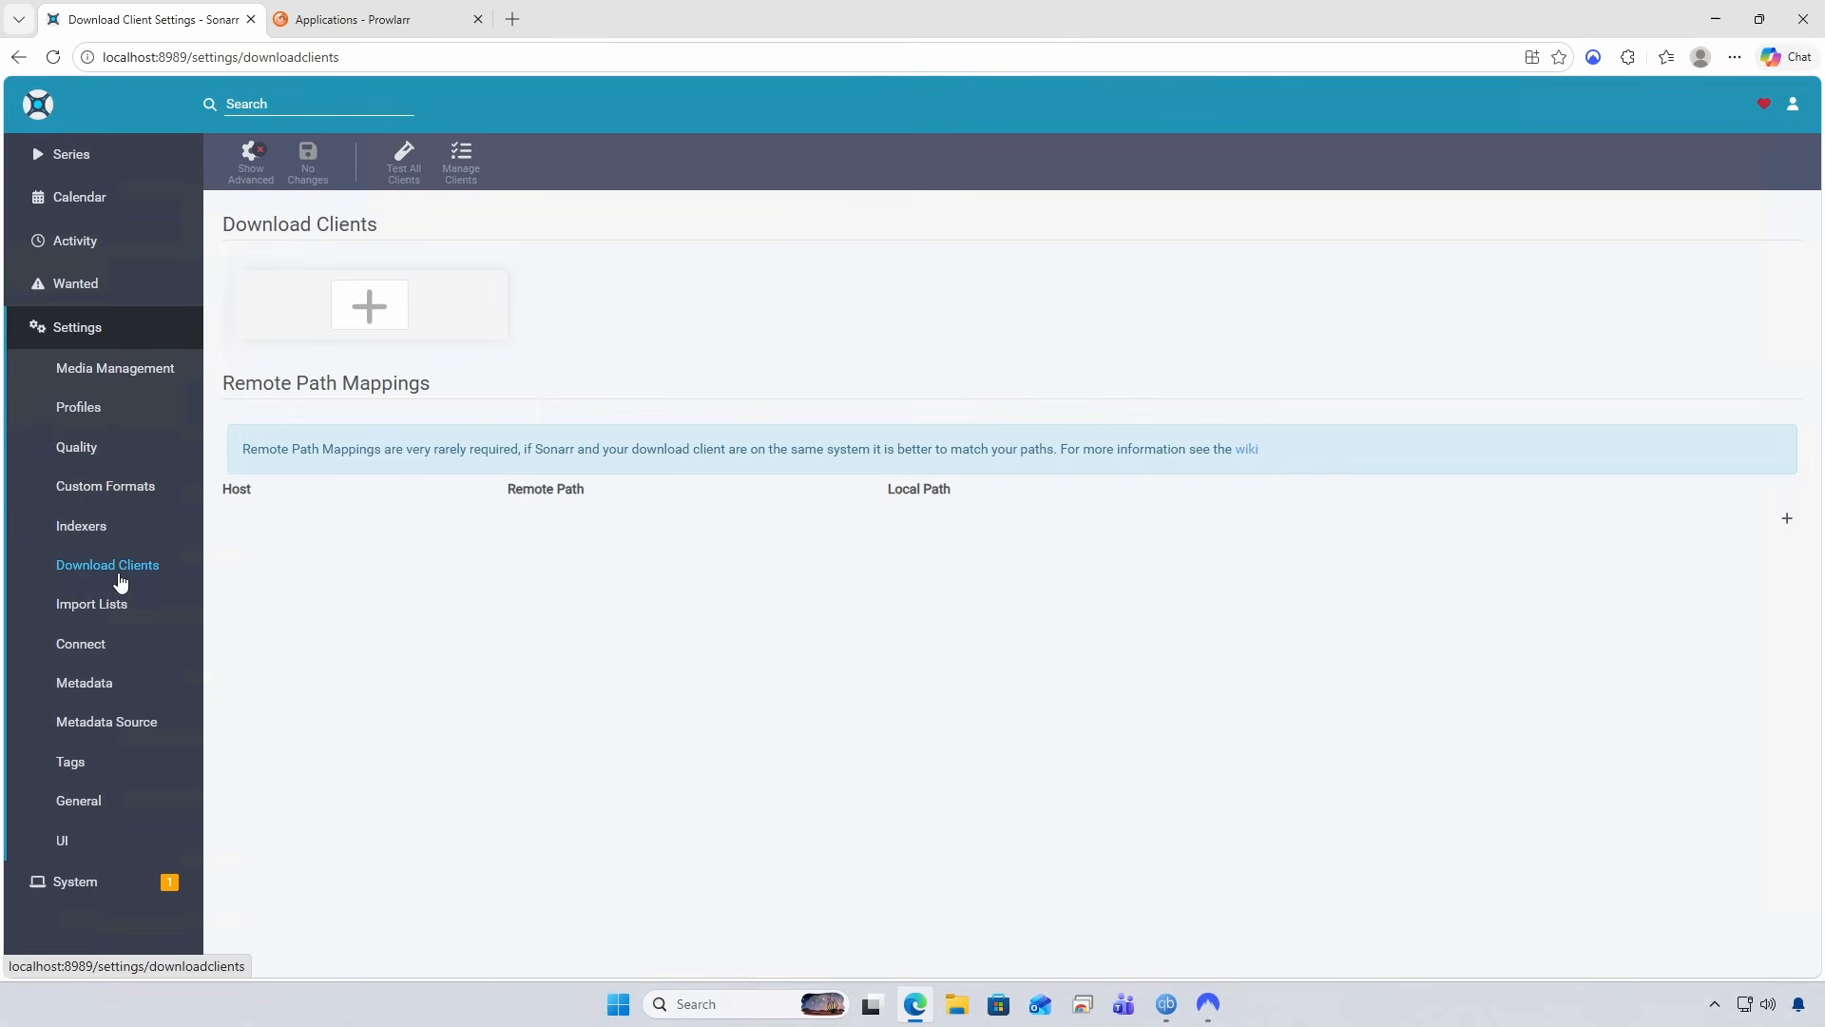
{"action": "left_click", "coordinate": [369, 308]}
{"action": "left_click_drag", "start_coordinate": [1421, 412], "coordinate": [1417, 665]}
{"action": "left_click", "coordinate": [636, 640]}
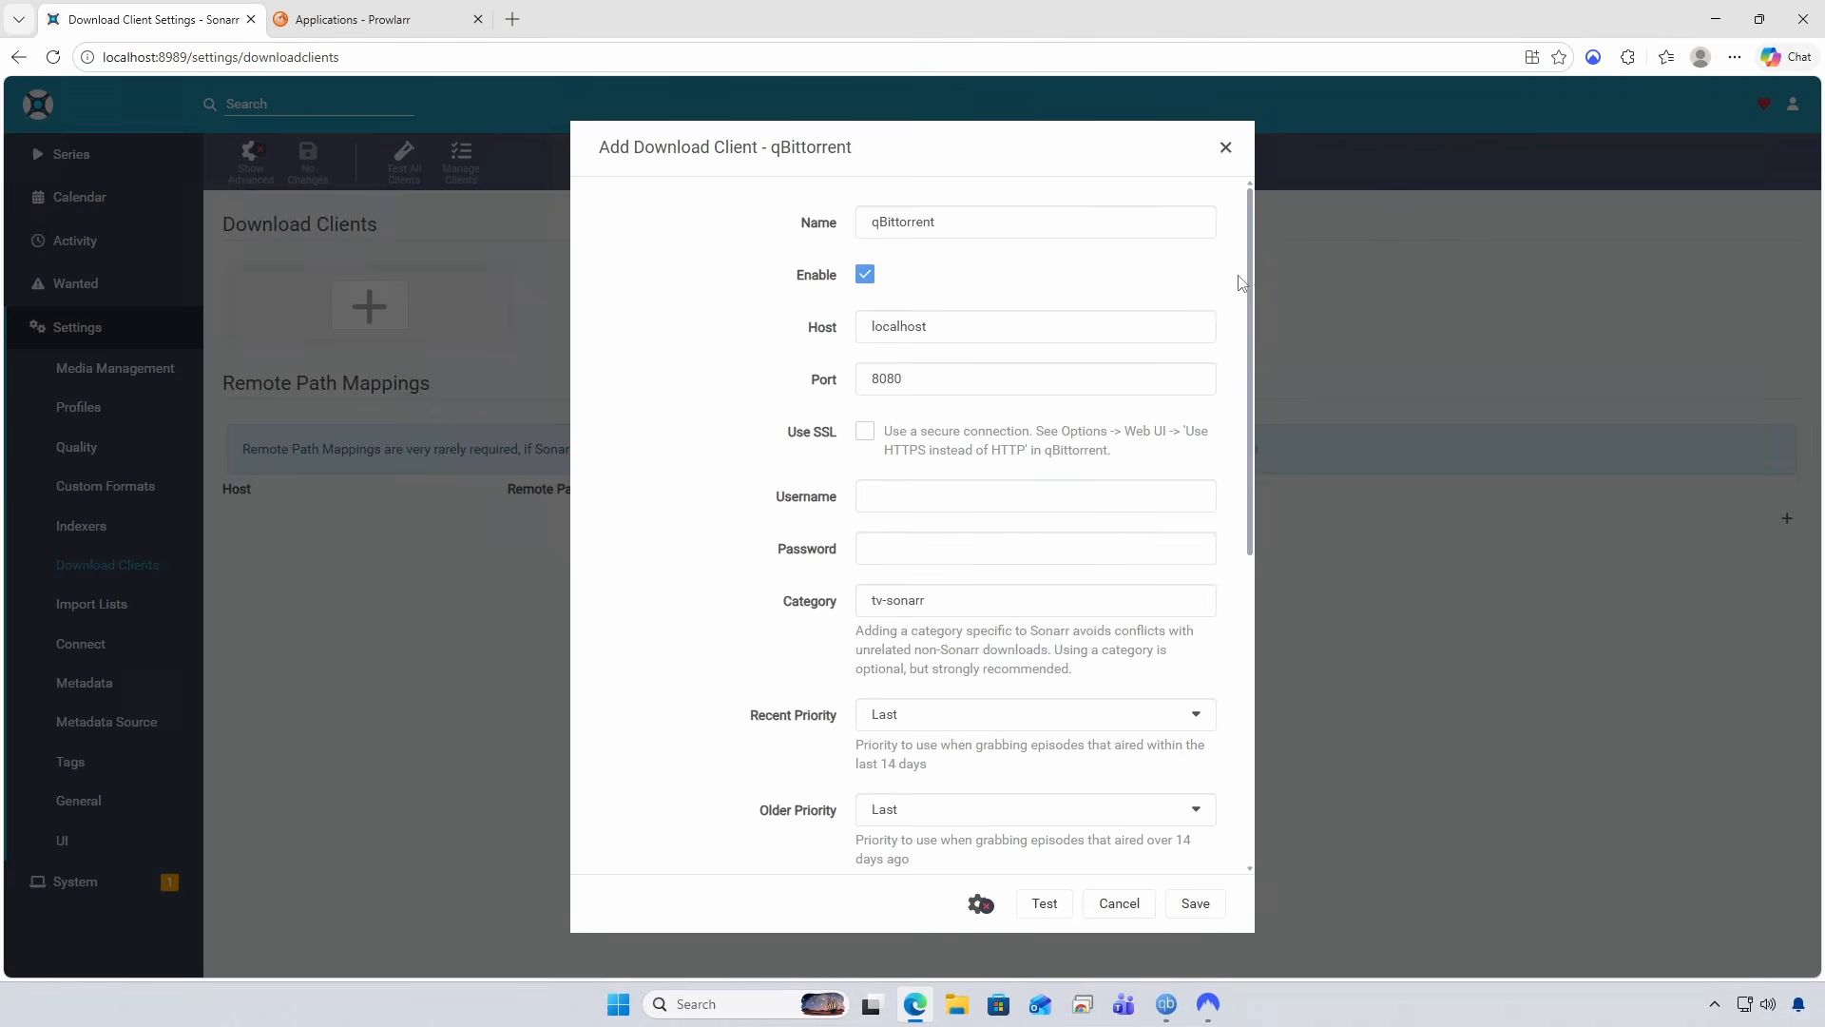
Fill in the username and password of the qBittorrent download client from the saved qBittorrent login.
{"action": "mouse_move", "coordinate": [1251, 296]}
{"action": "left_mouse_down"}
{"action": "mouse_move", "coordinate": [1251, 380]}
{"action": "mouse_move", "coordinate": [1250, 296]}
{"action": "left_mouse_up"}
{"action": "left_click", "coordinate": [1031, 483]}
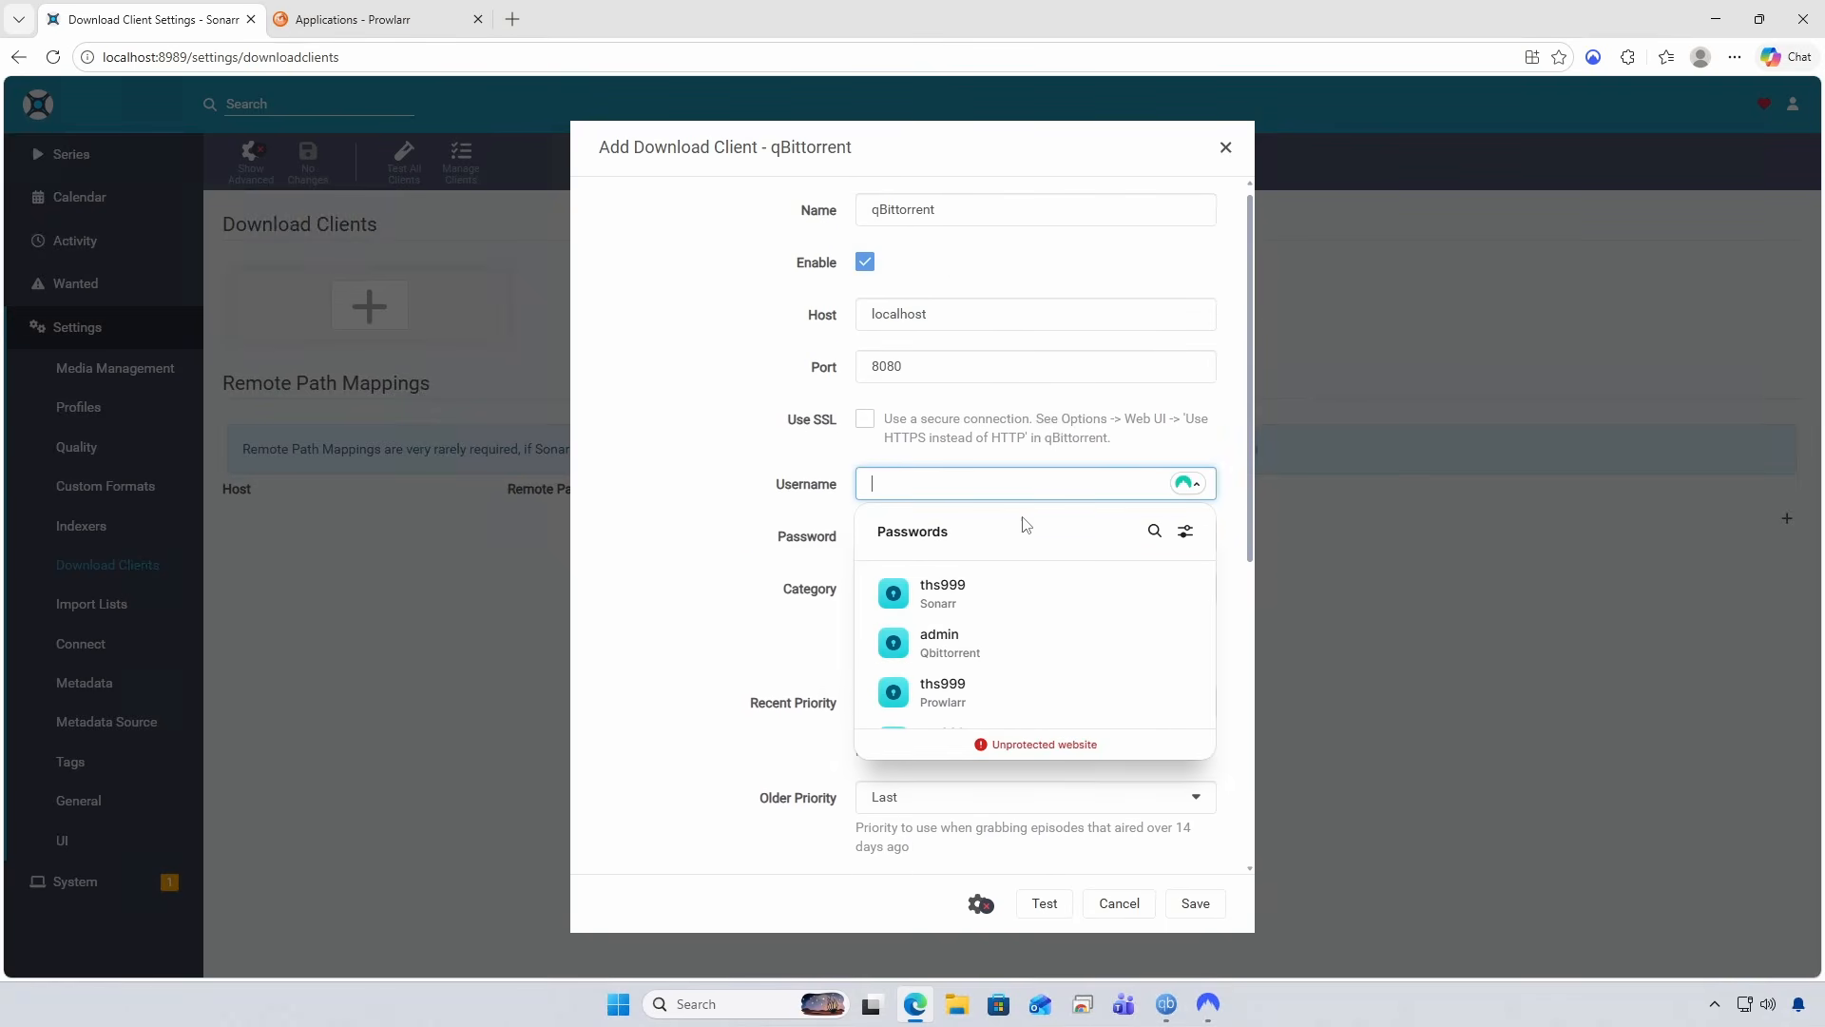
{"action": "scroll", "coordinate": [1080, 646], "scroll_direction": "down", "scroll_amount": 1}
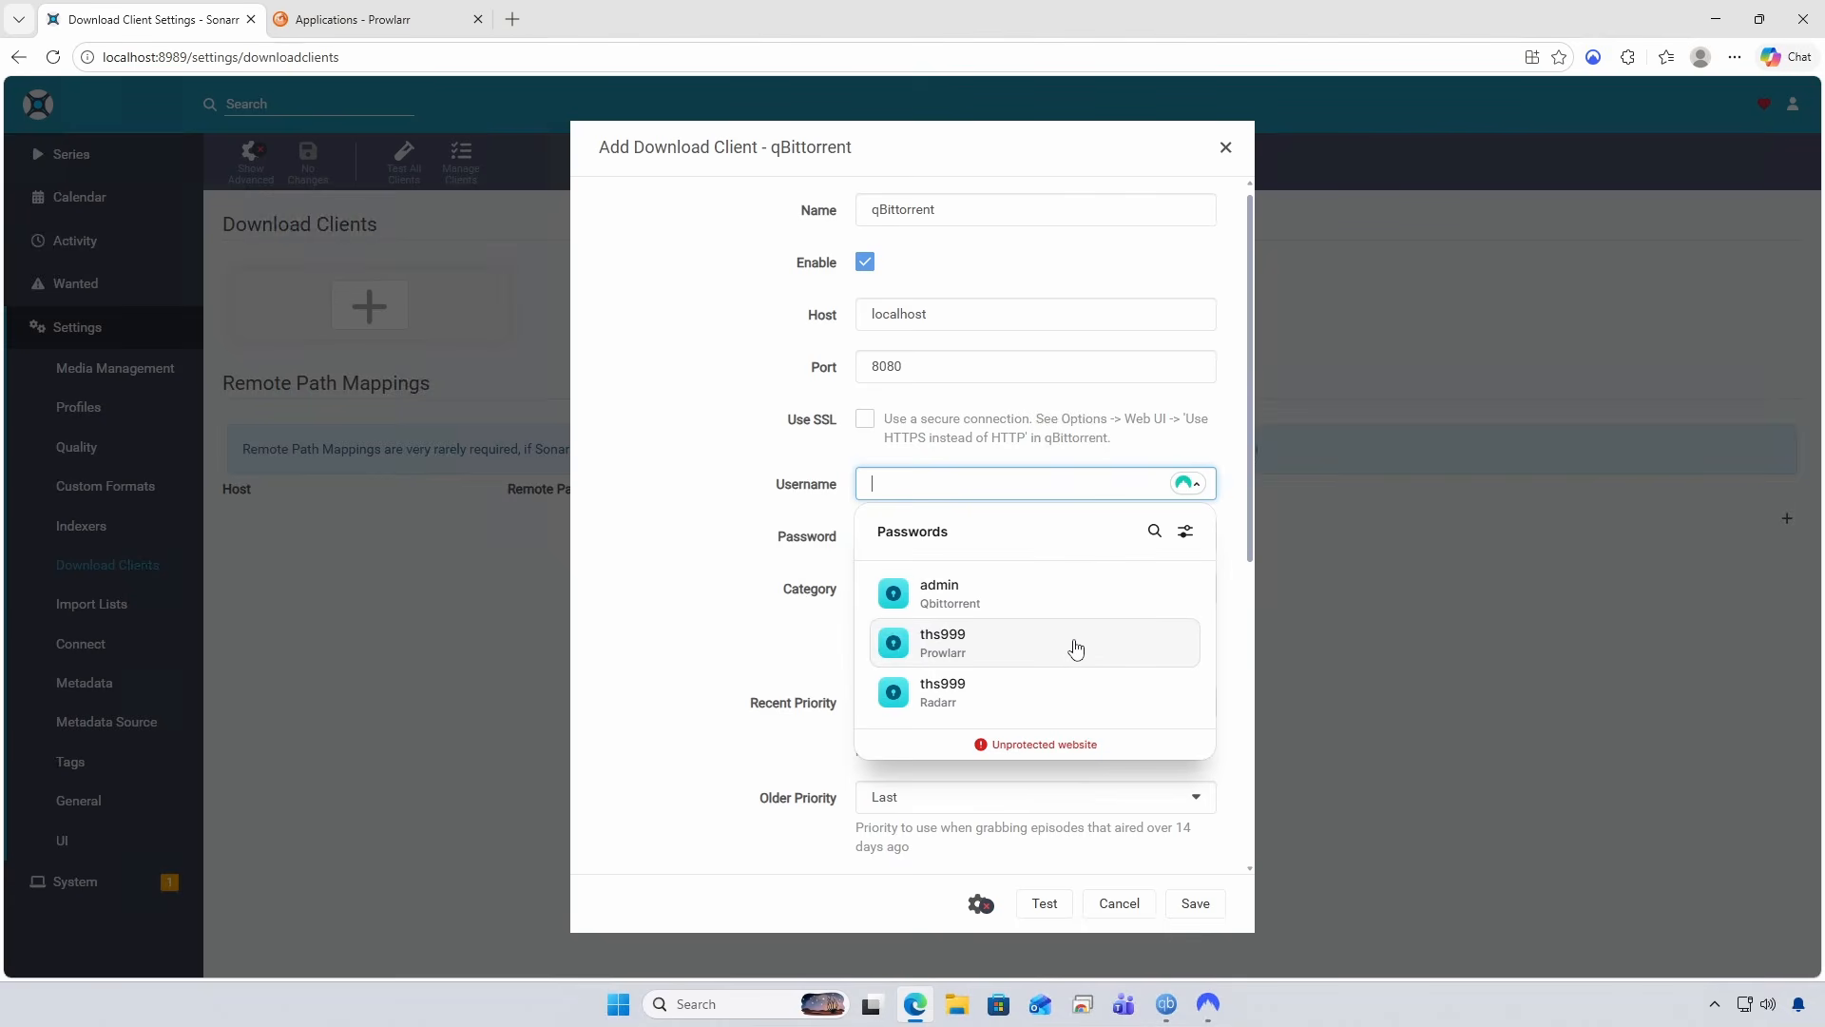
{"action": "left_click", "coordinate": [1055, 601]}
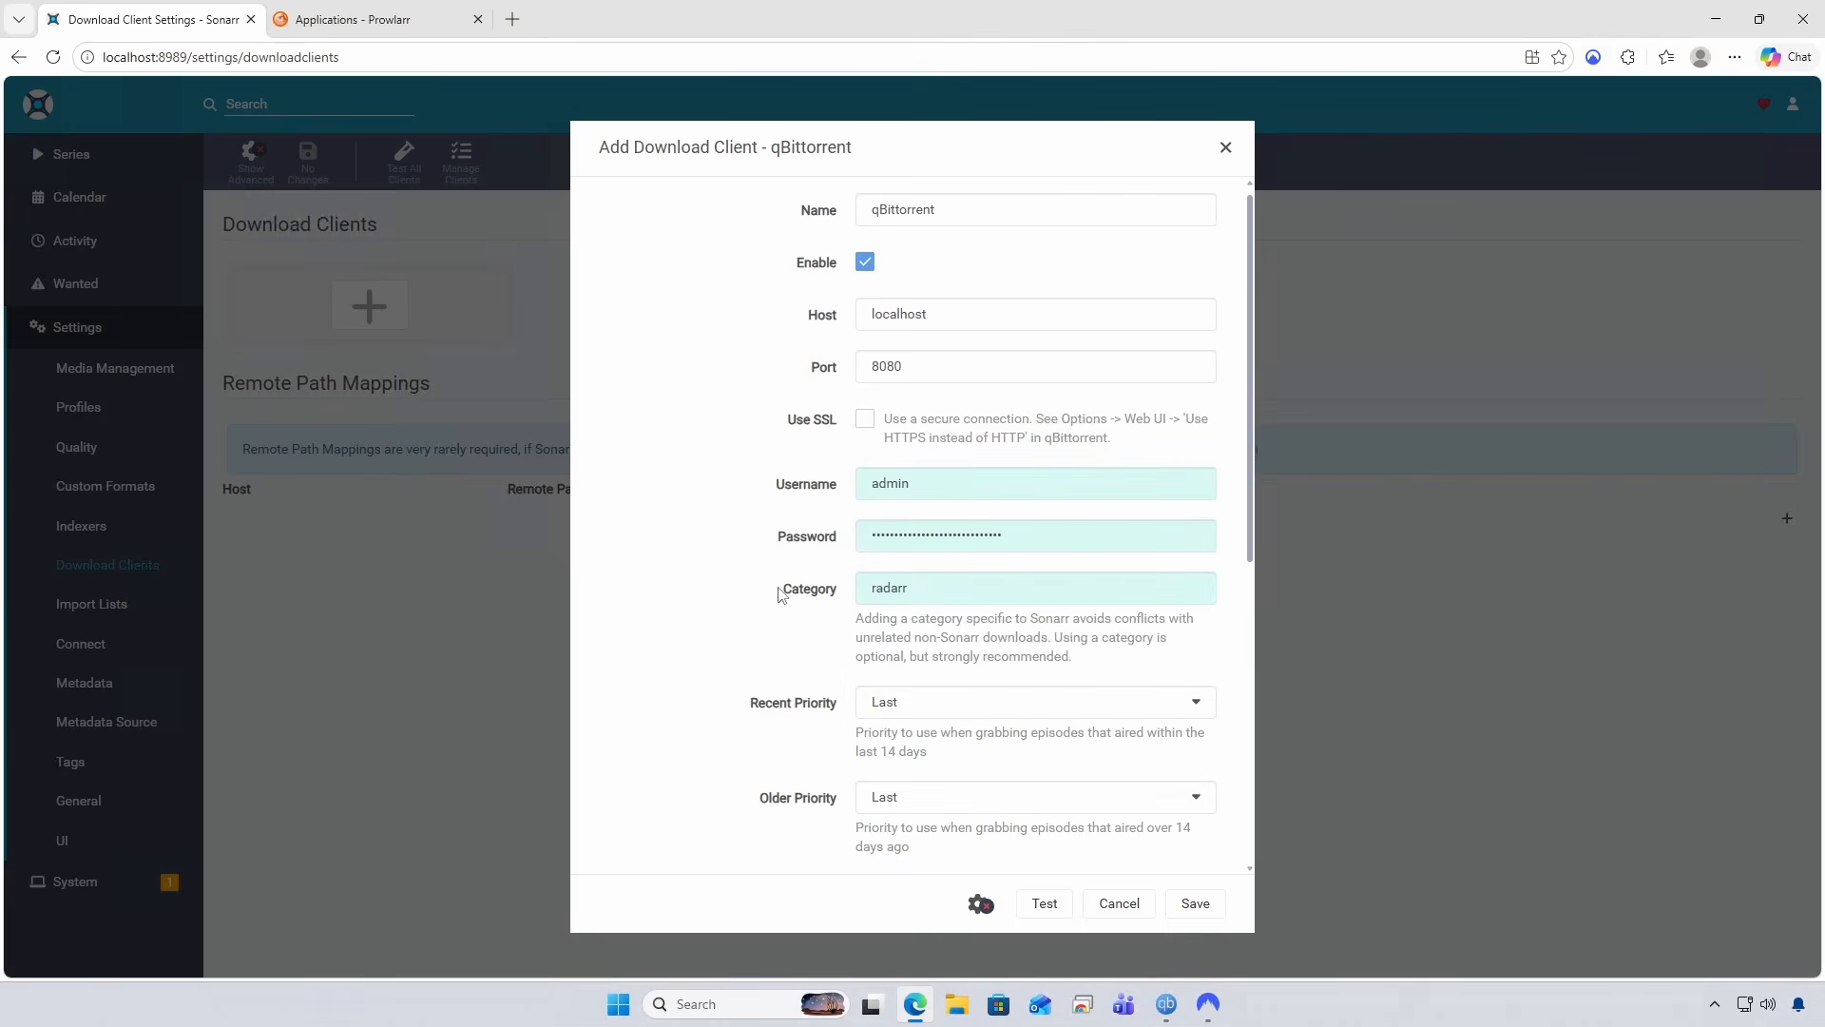
Set the download client's category to sonarr, test the connection, and save it without updating the stored login.
{"action": "left_click_drag", "start_coordinate": [911, 587], "coordinate": [842, 594]}
{"action": "type", "text": "son"}
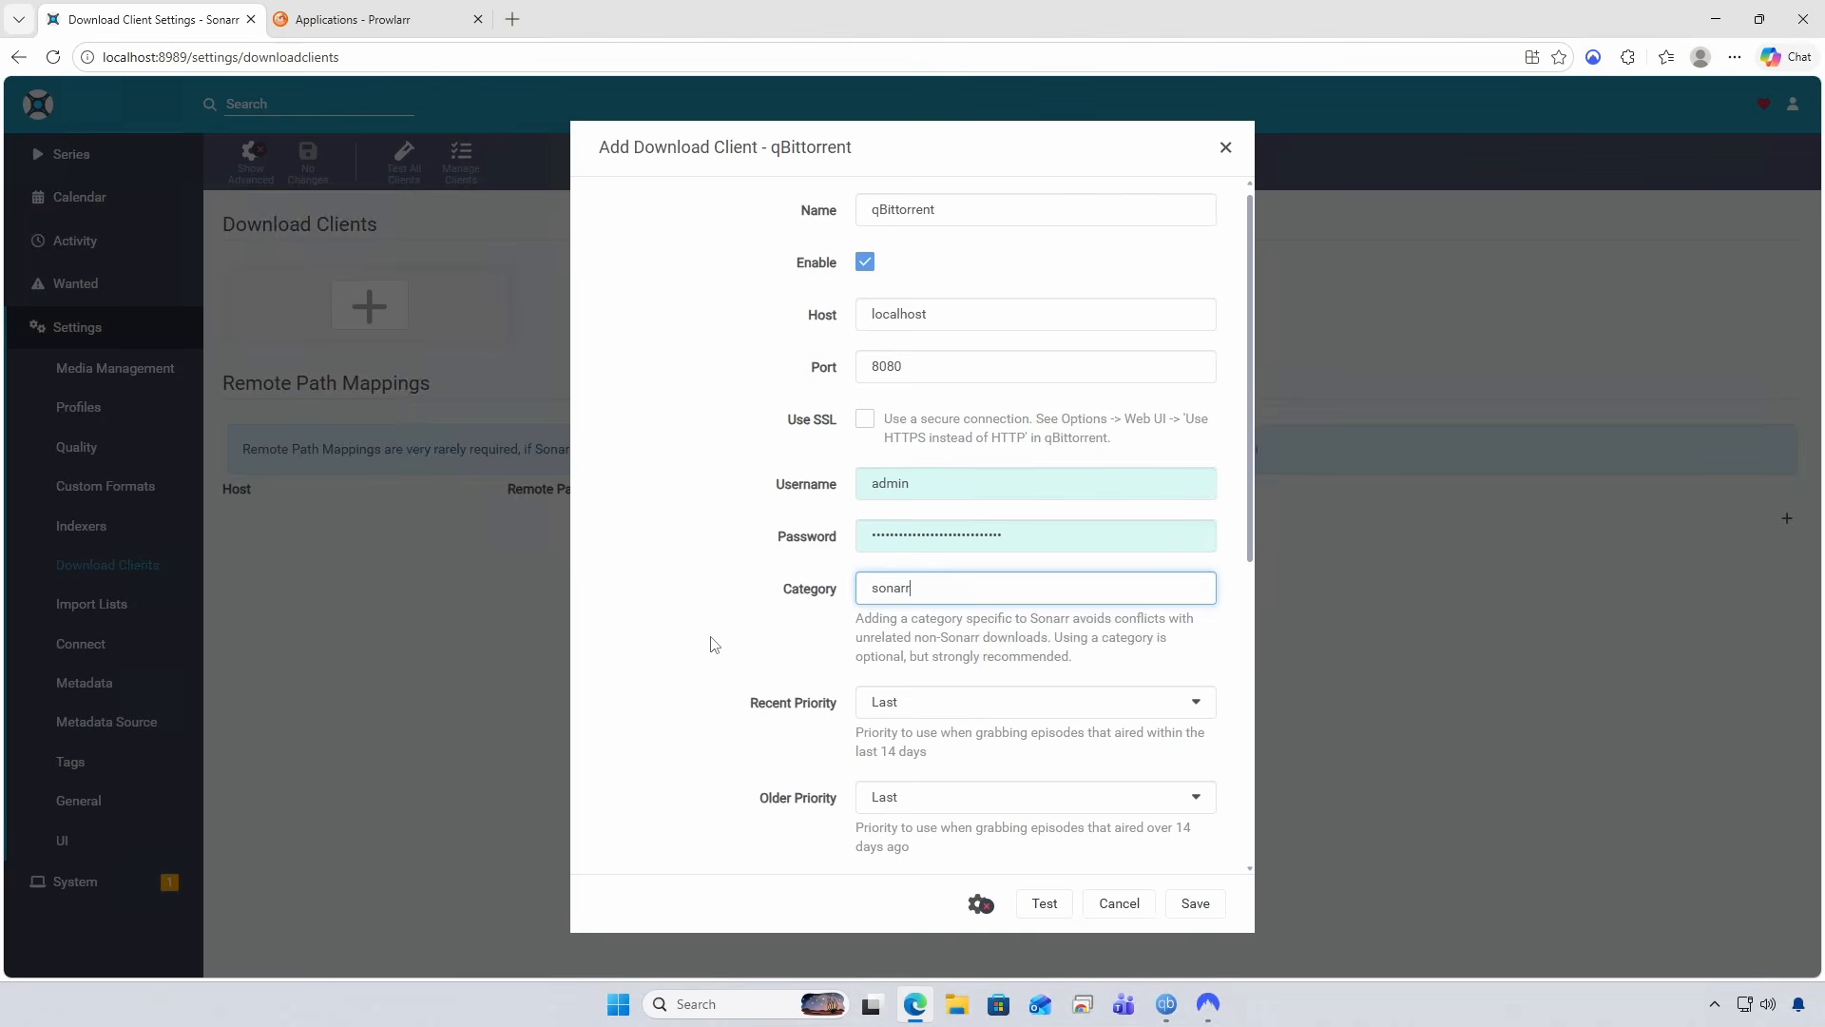
{"action": "left_click", "coordinate": [714, 645]}
{"action": "left_click", "coordinate": [1063, 906]}
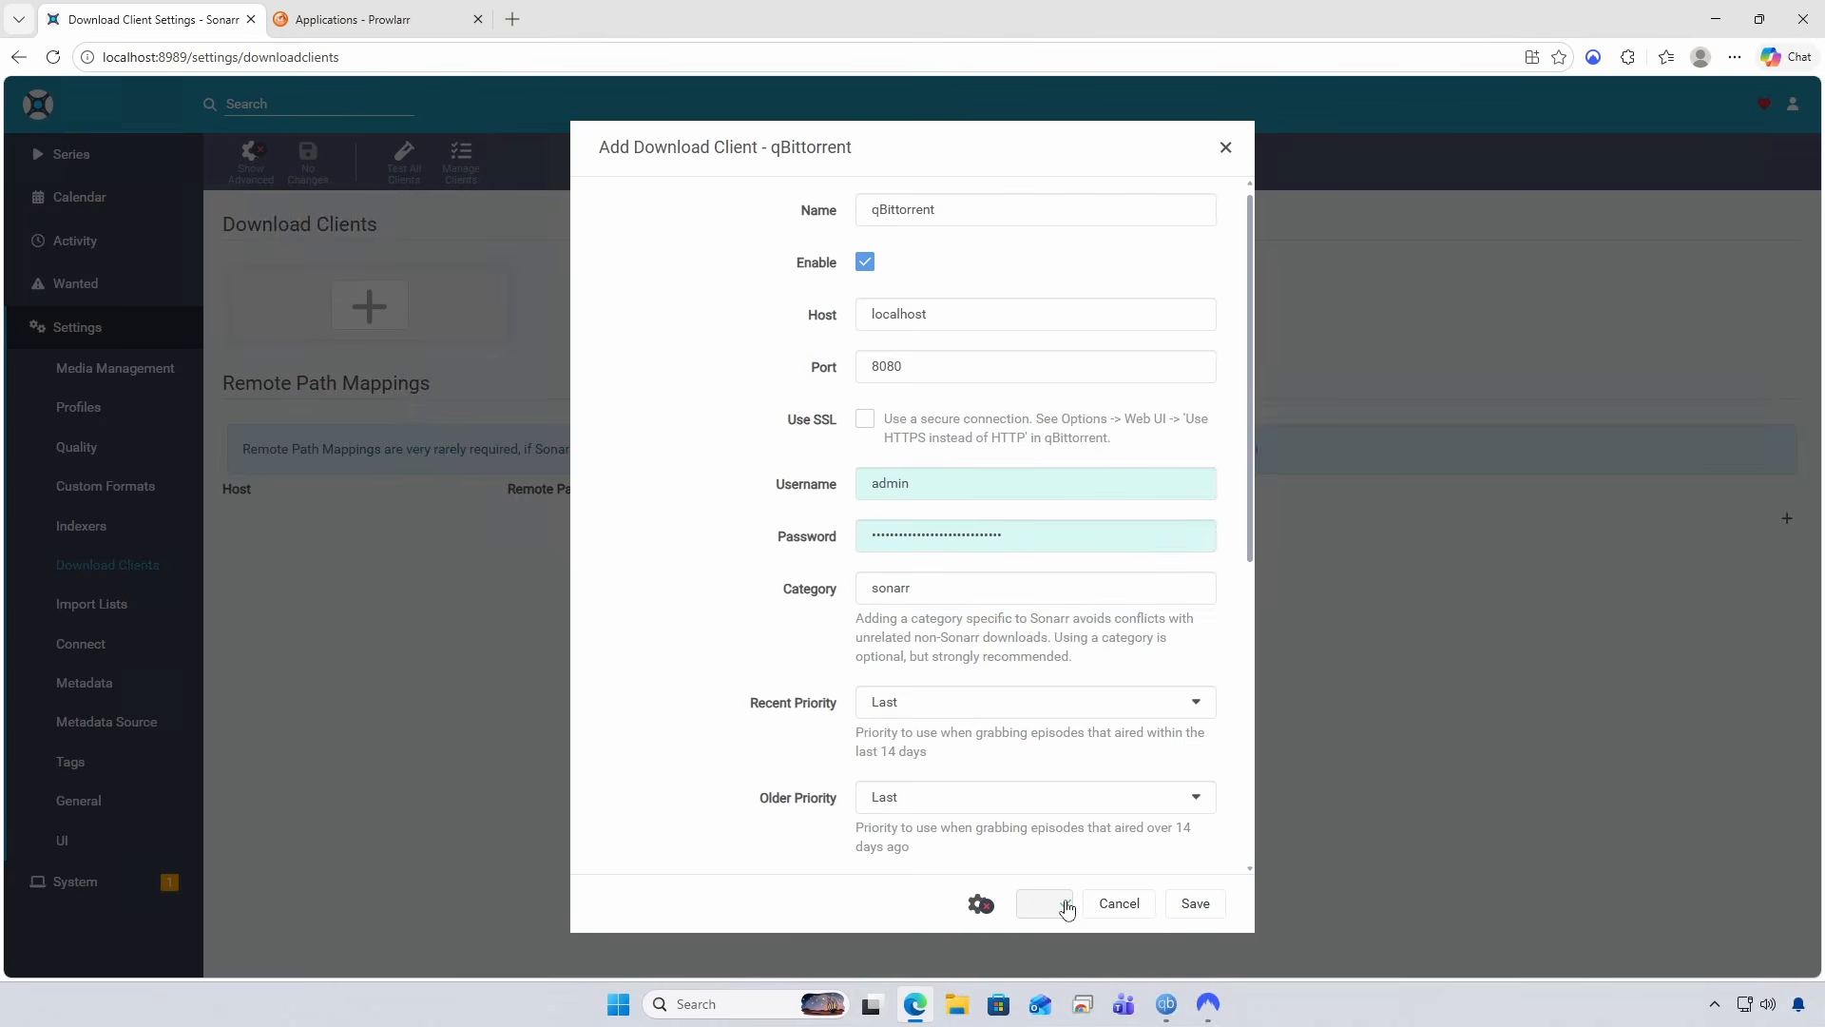
{"action": "left_click", "coordinate": [981, 903]}
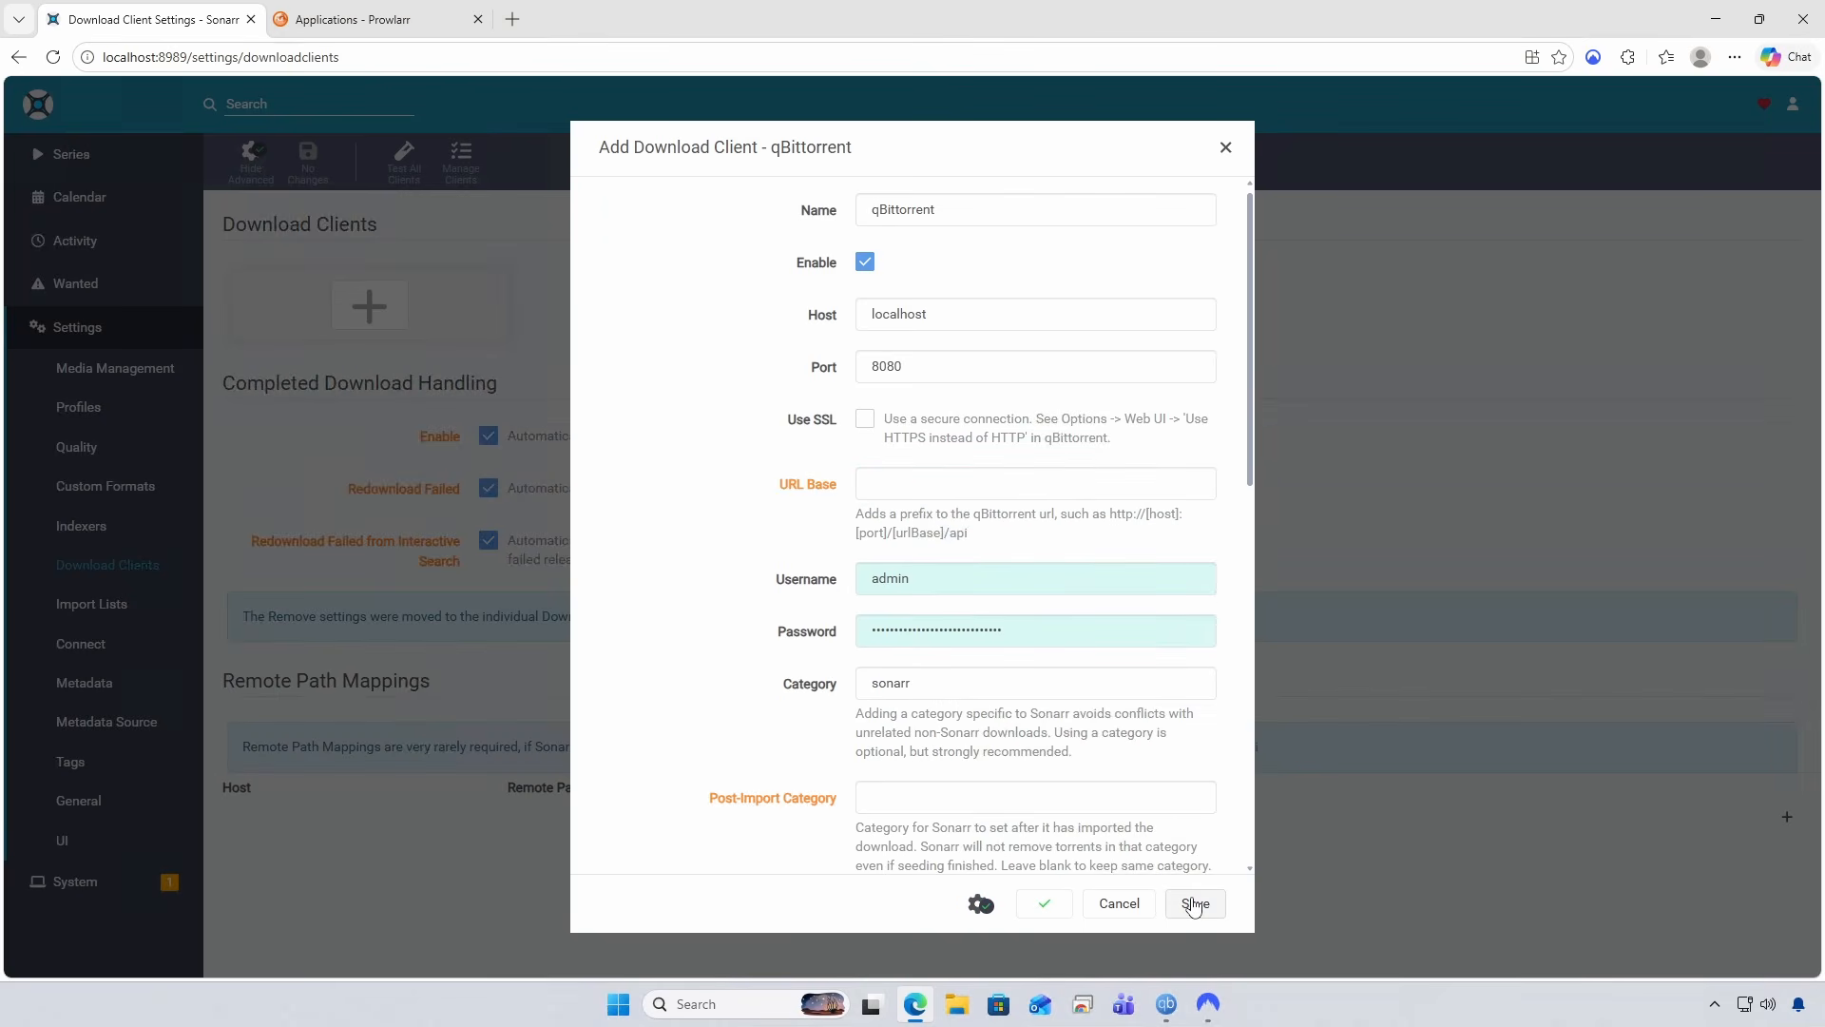
{"action": "left_click", "coordinate": [1196, 905]}
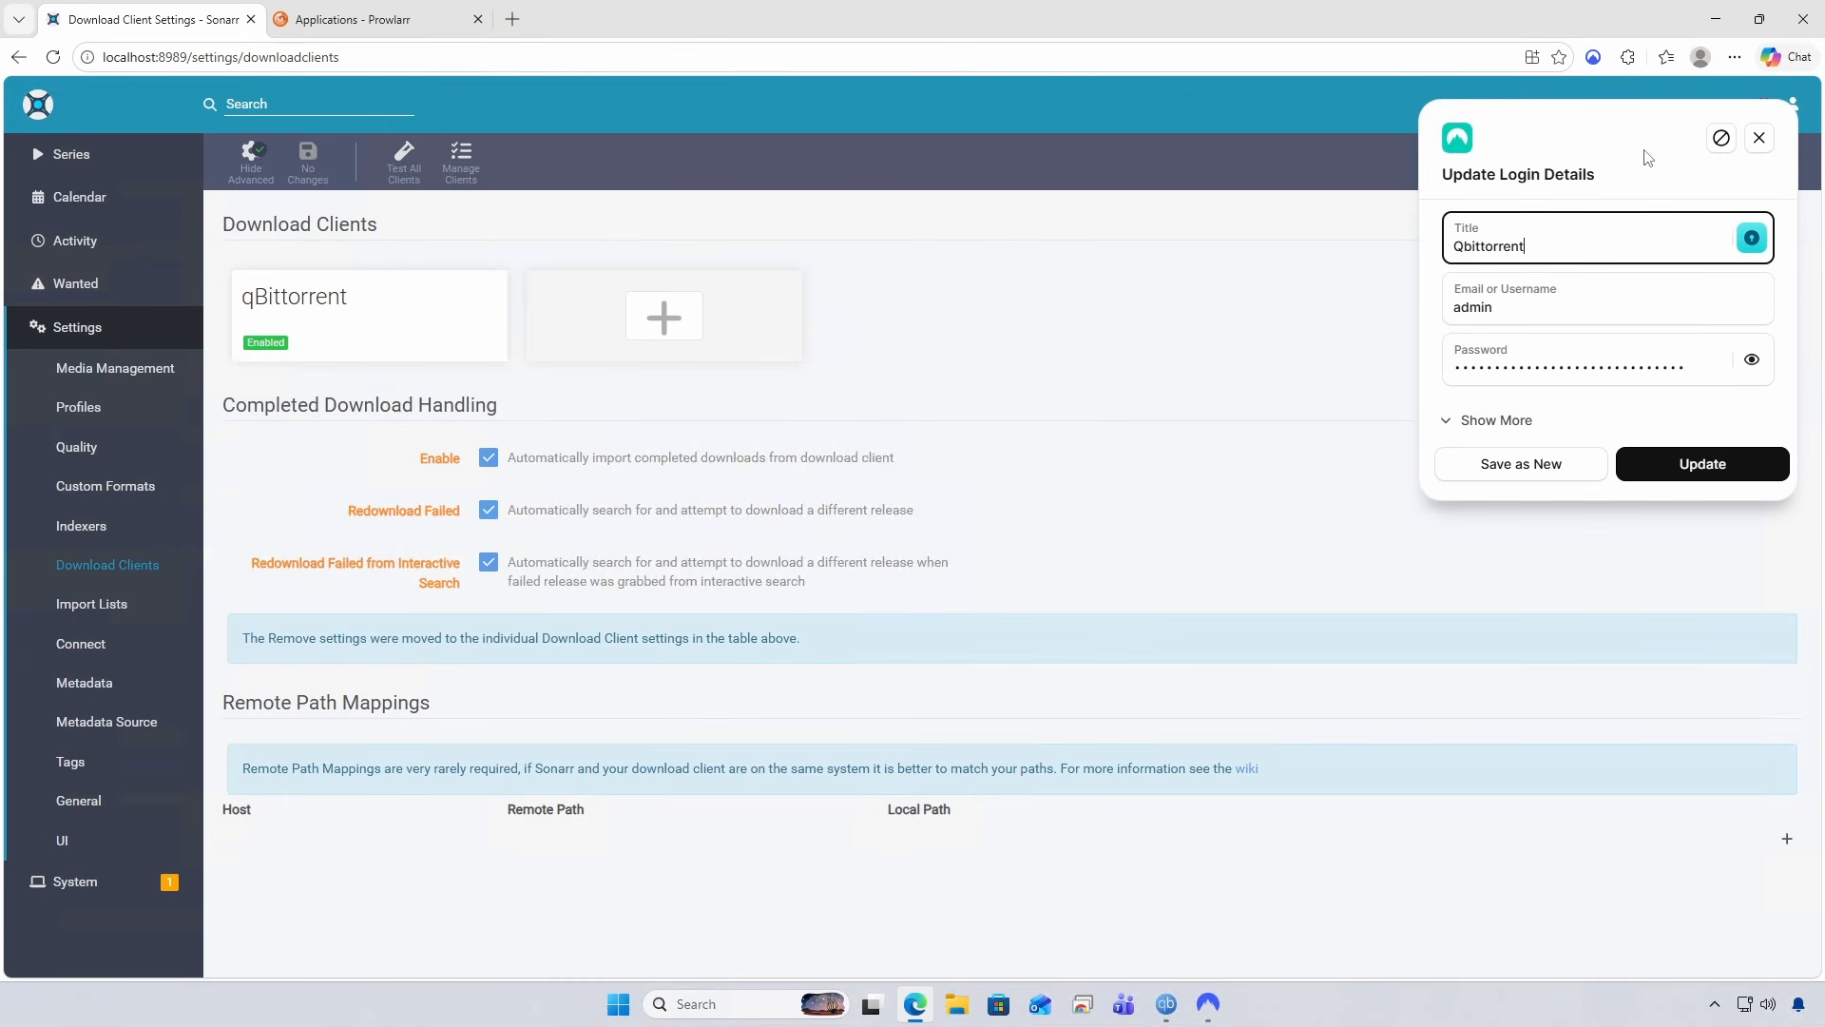
{"action": "left_click", "coordinate": [1760, 138]}
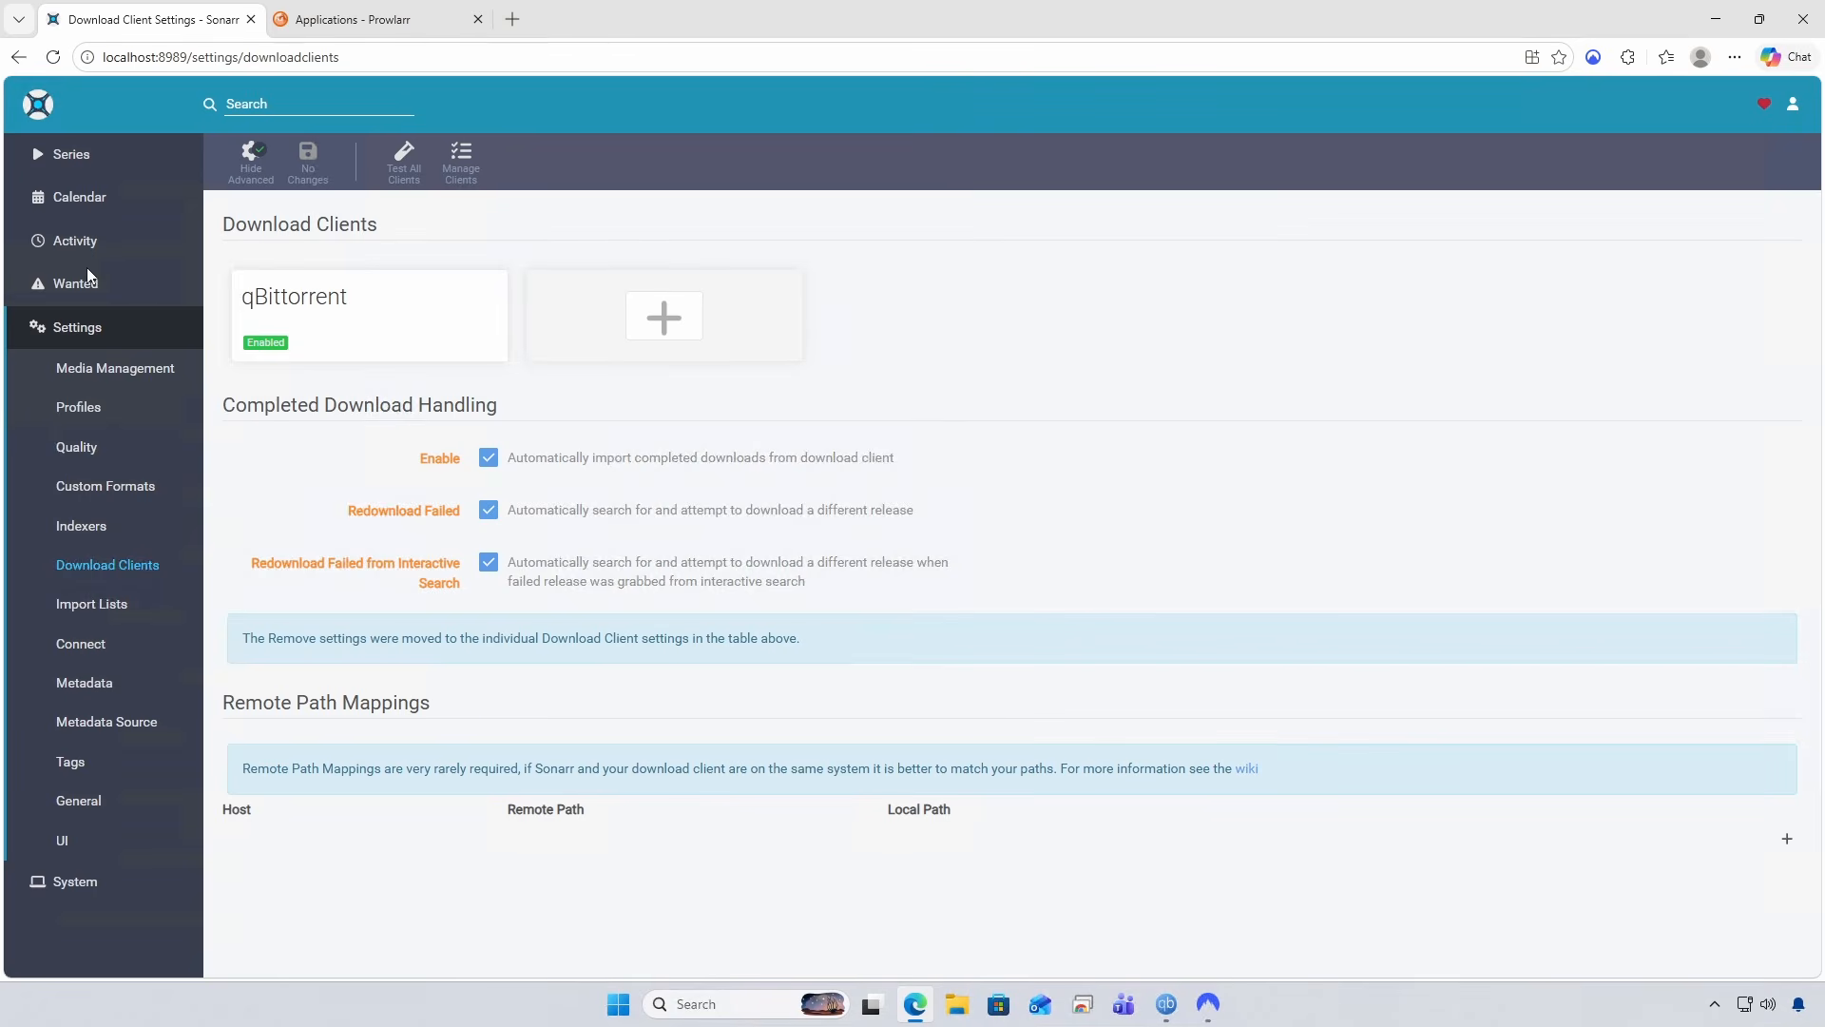
Add C:\Media\TV as a root folder in Sonarr's media management settings and save the pending changes.
{"action": "left_click", "coordinate": [99, 371]}
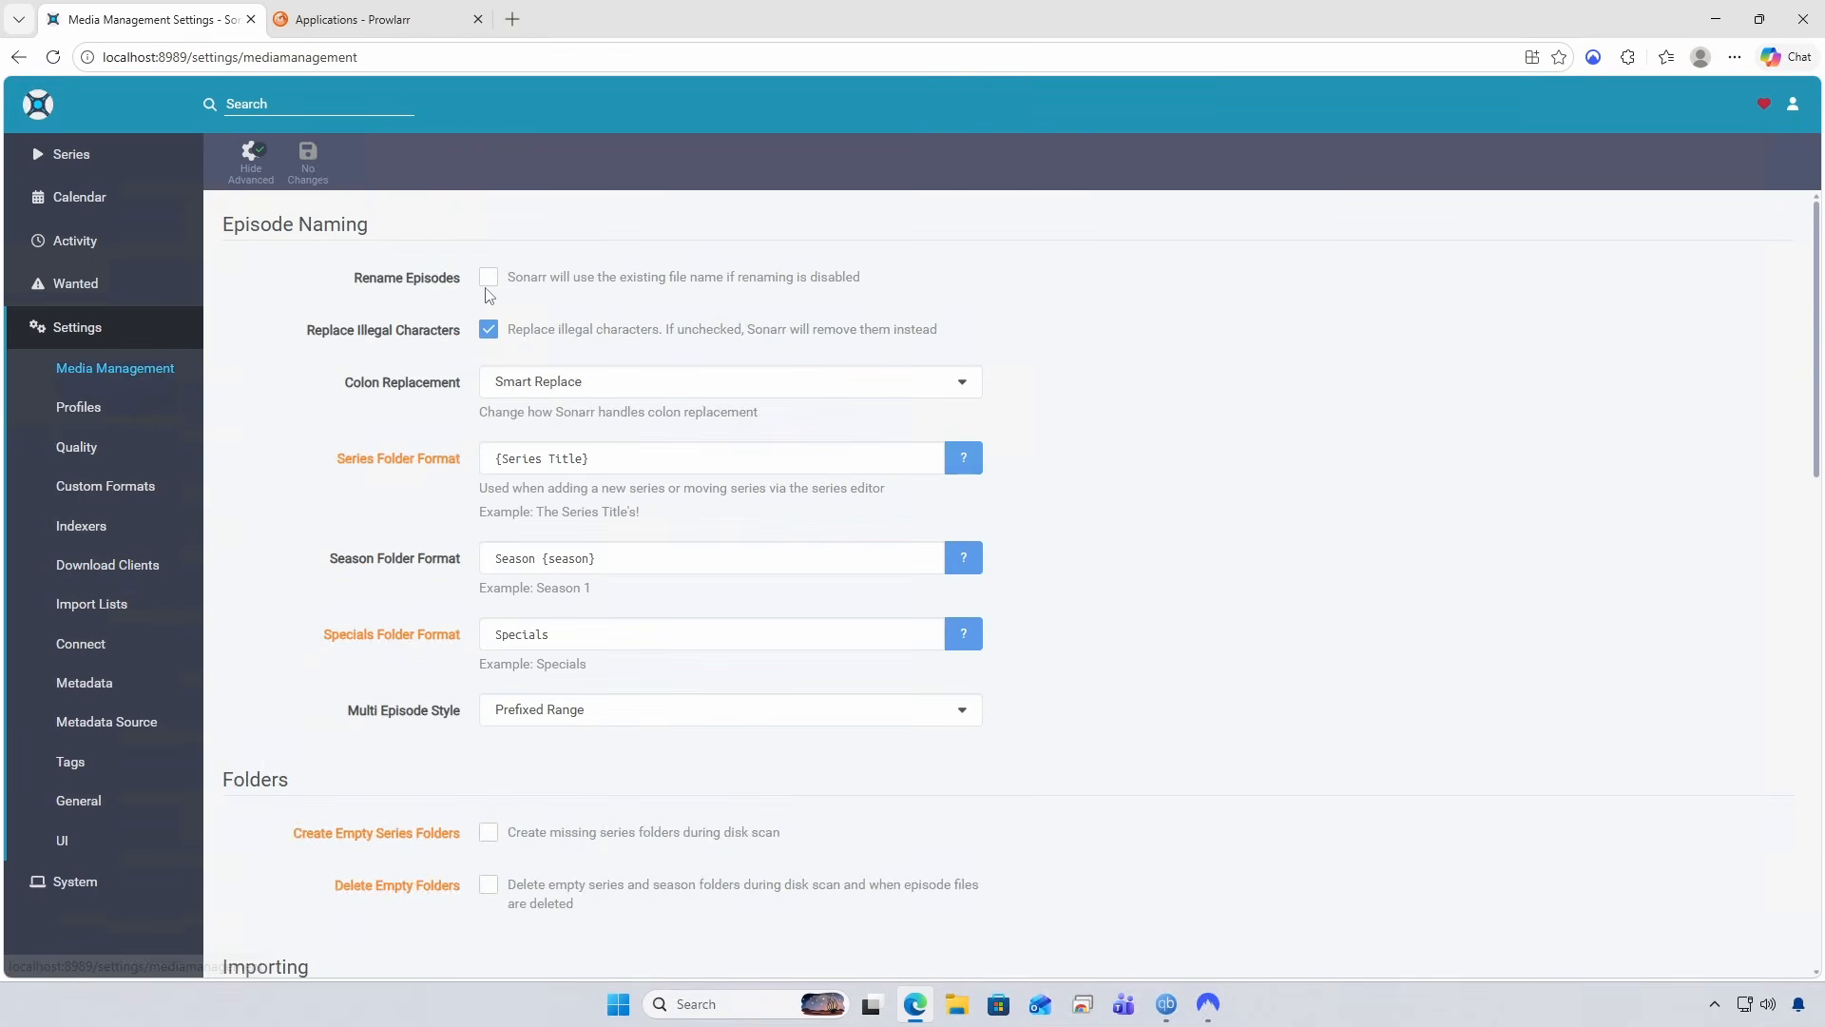
{"action": "left_click_drag", "start_coordinate": [1817, 338], "coordinate": [1820, 864]}
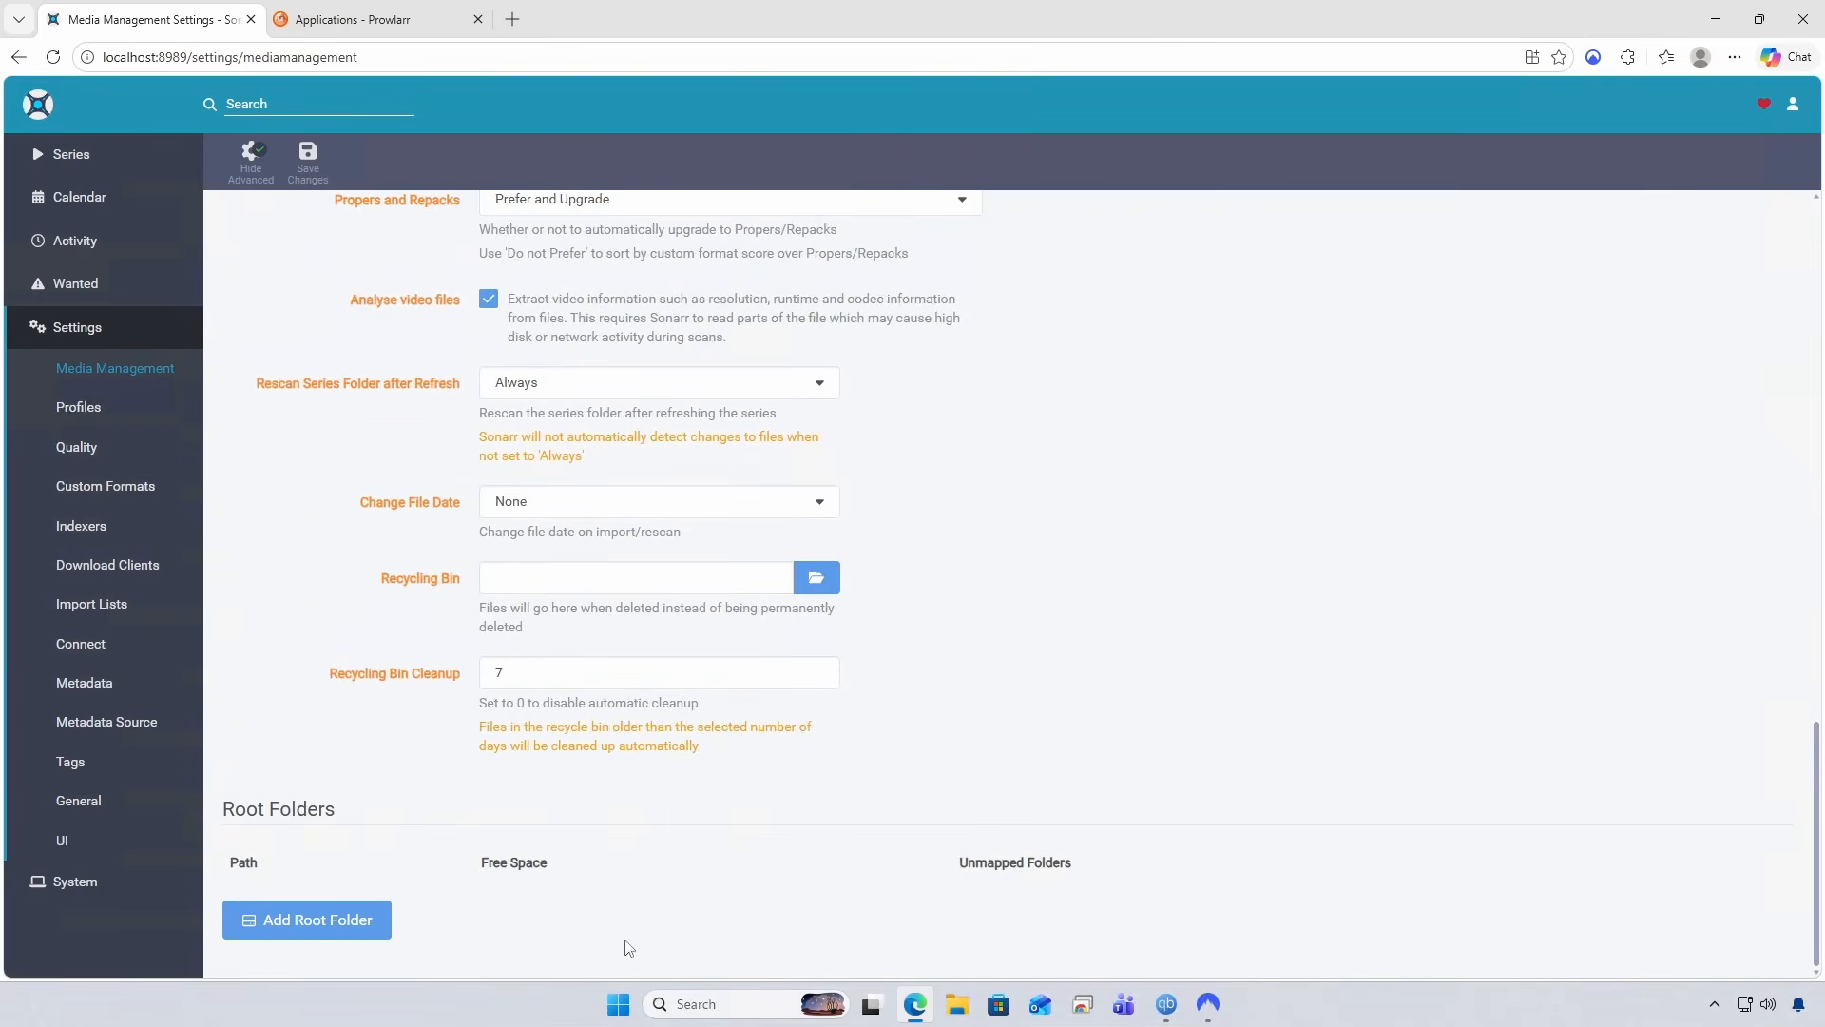
{"action": "left_click", "coordinate": [324, 926]}
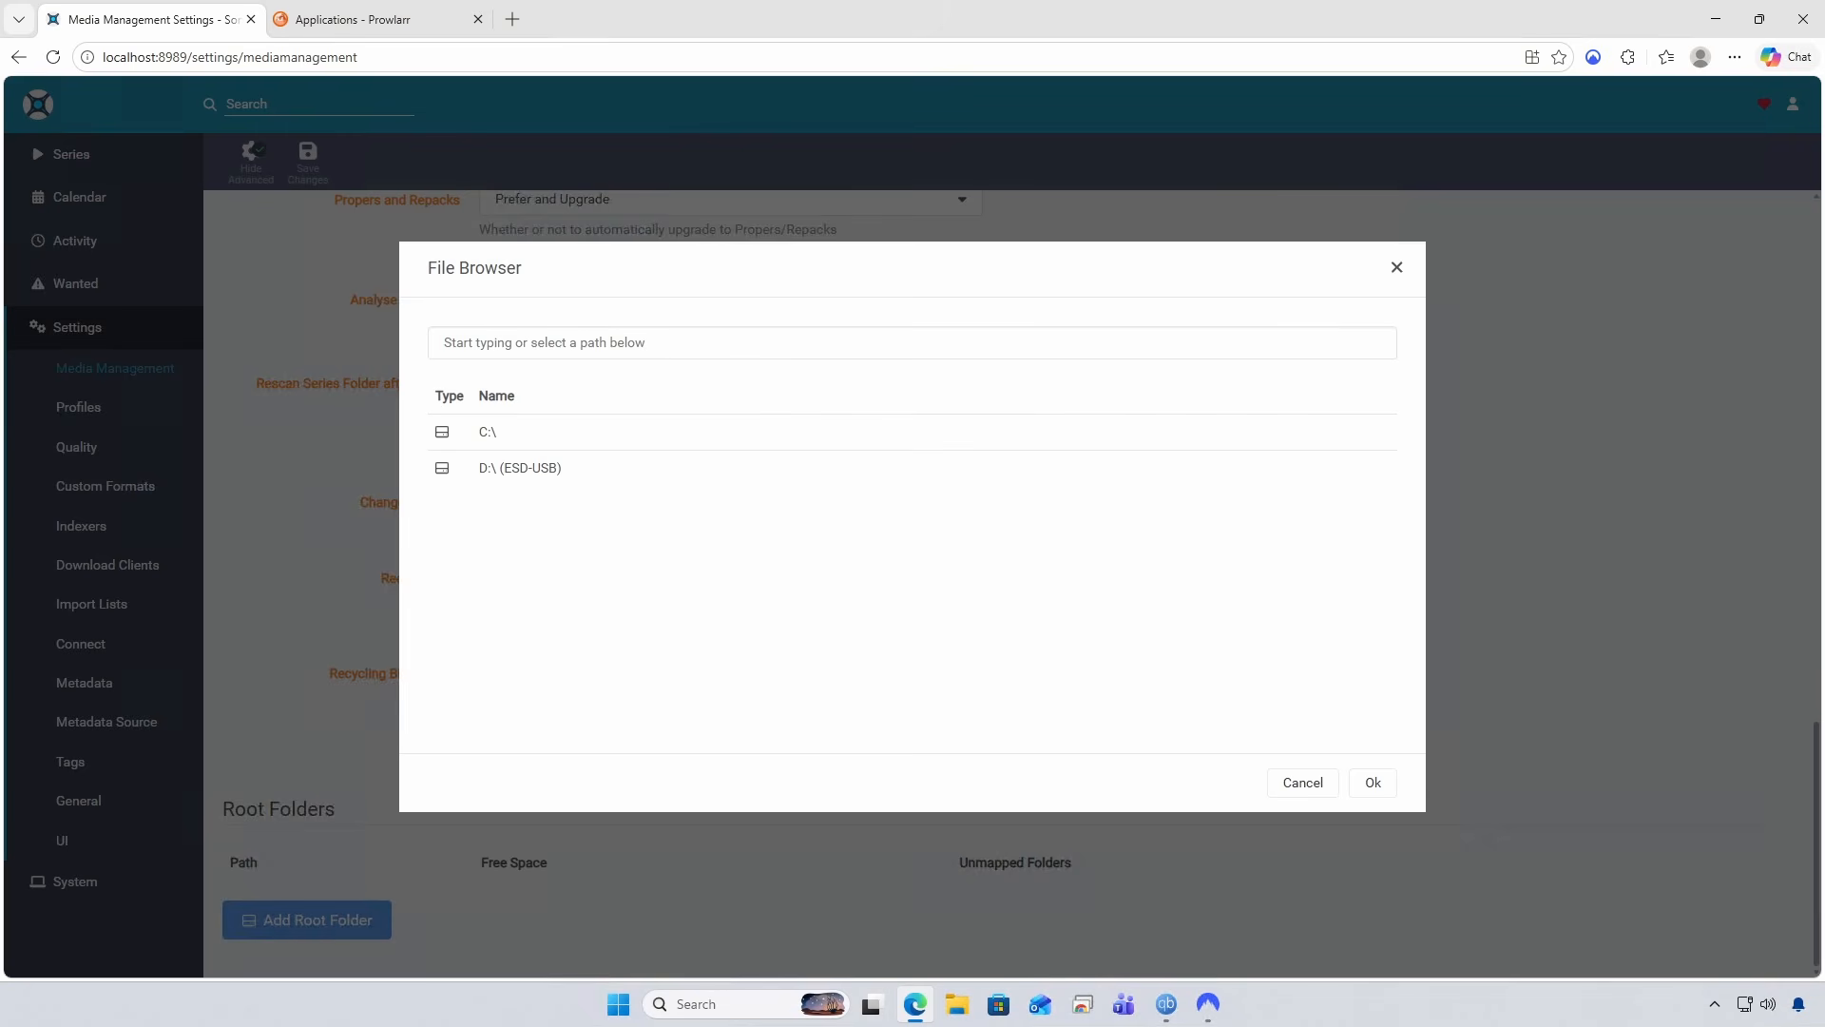
{"action": "left_click", "coordinate": [544, 342]}
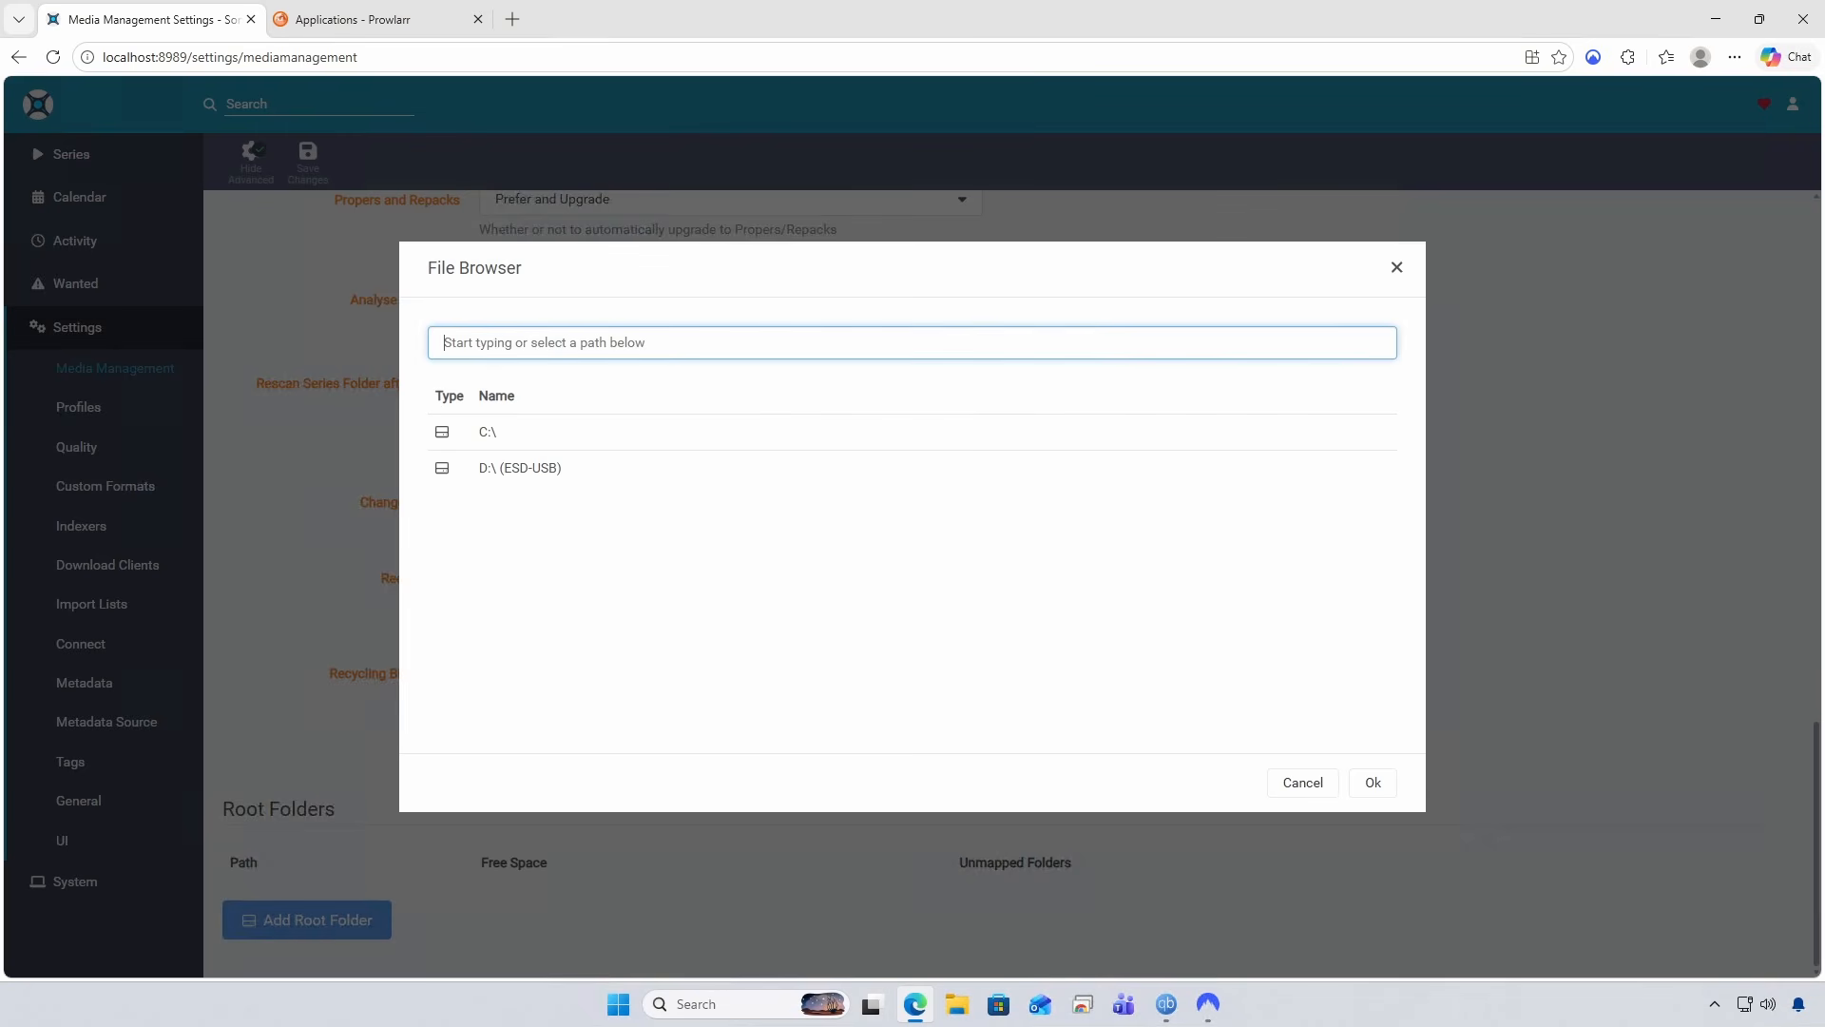
{"action": "left_click", "coordinate": [523, 433]}
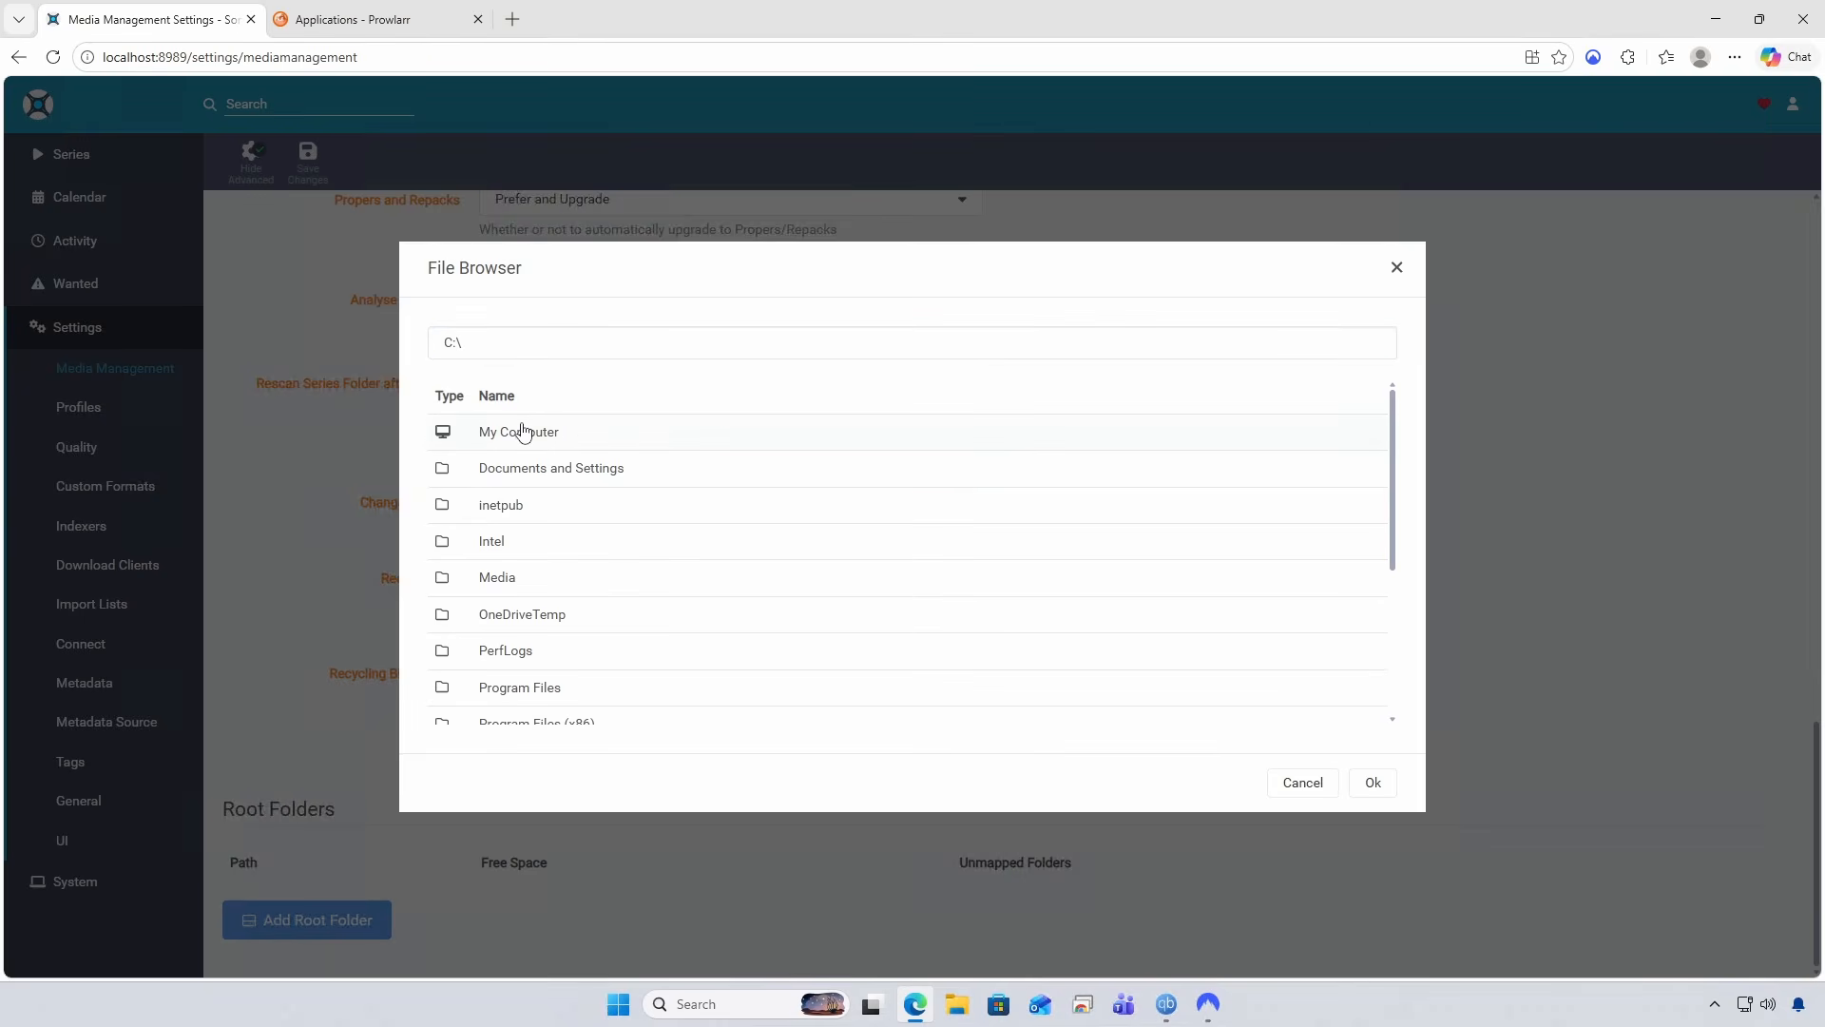
{"action": "left_click", "coordinate": [535, 588]}
{"action": "left_click", "coordinate": [504, 543]}
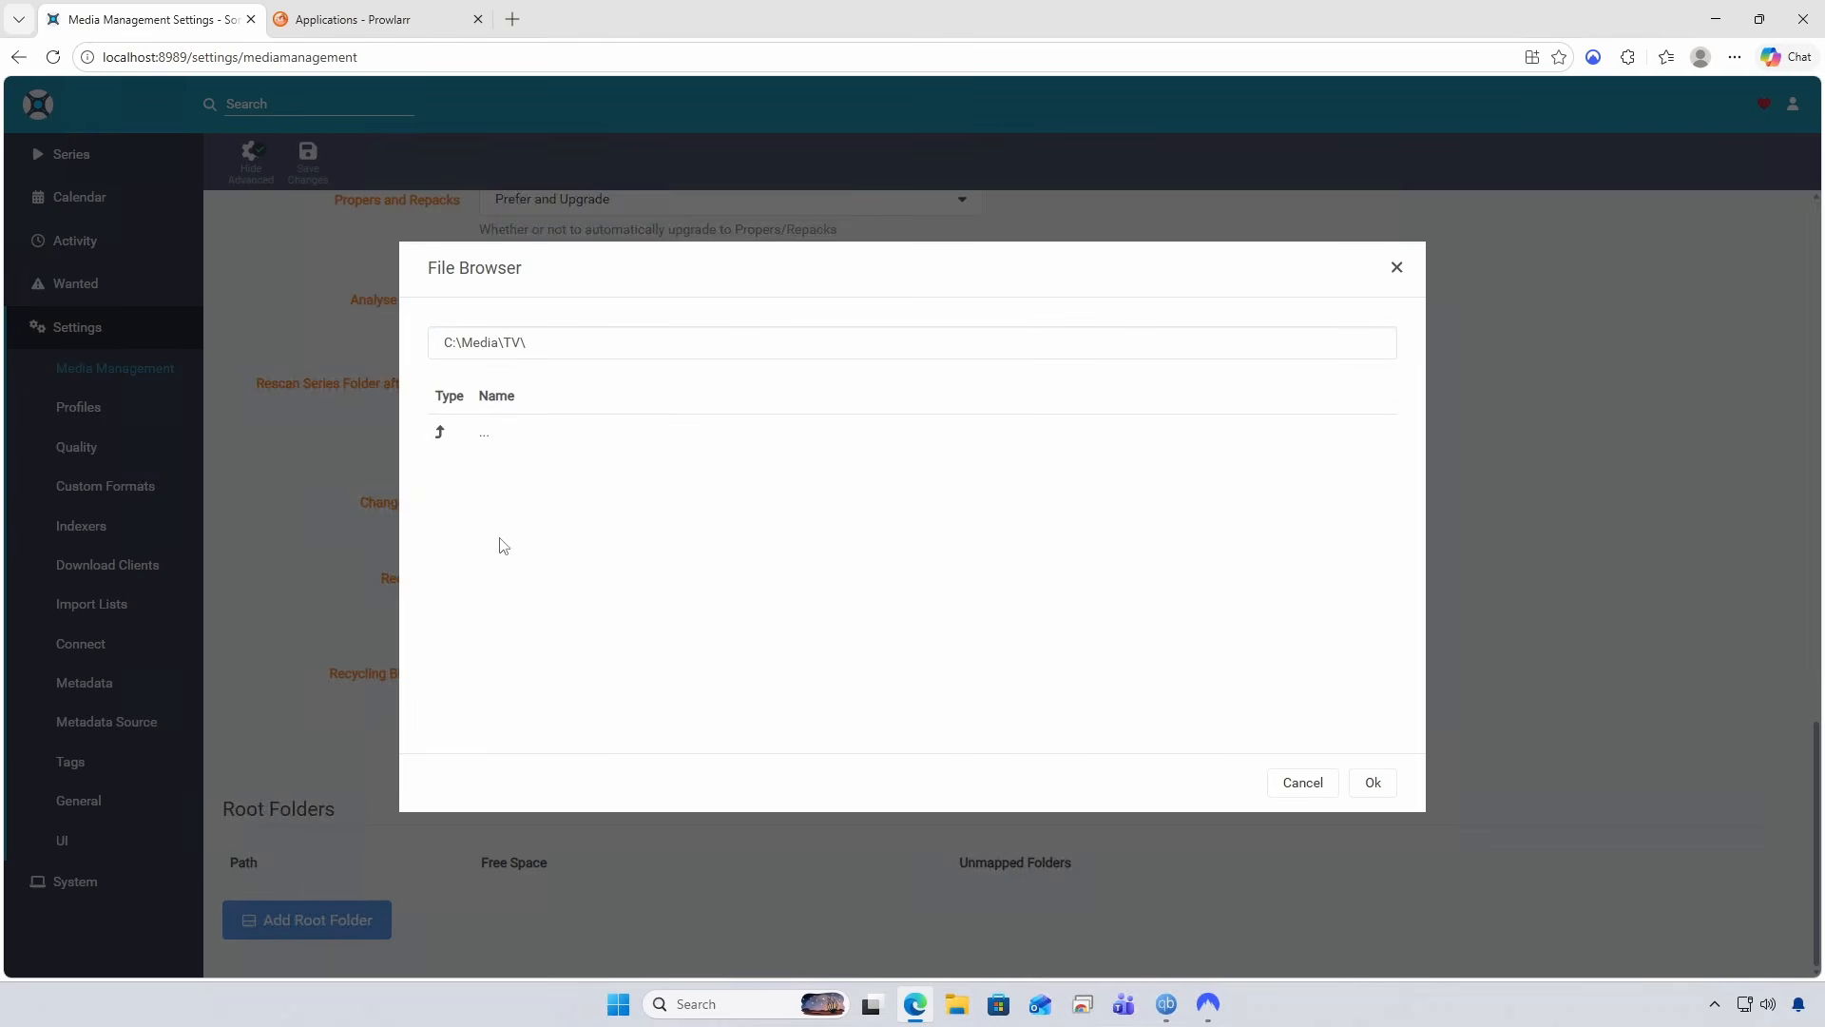
{"action": "left_click", "coordinate": [1374, 782]}
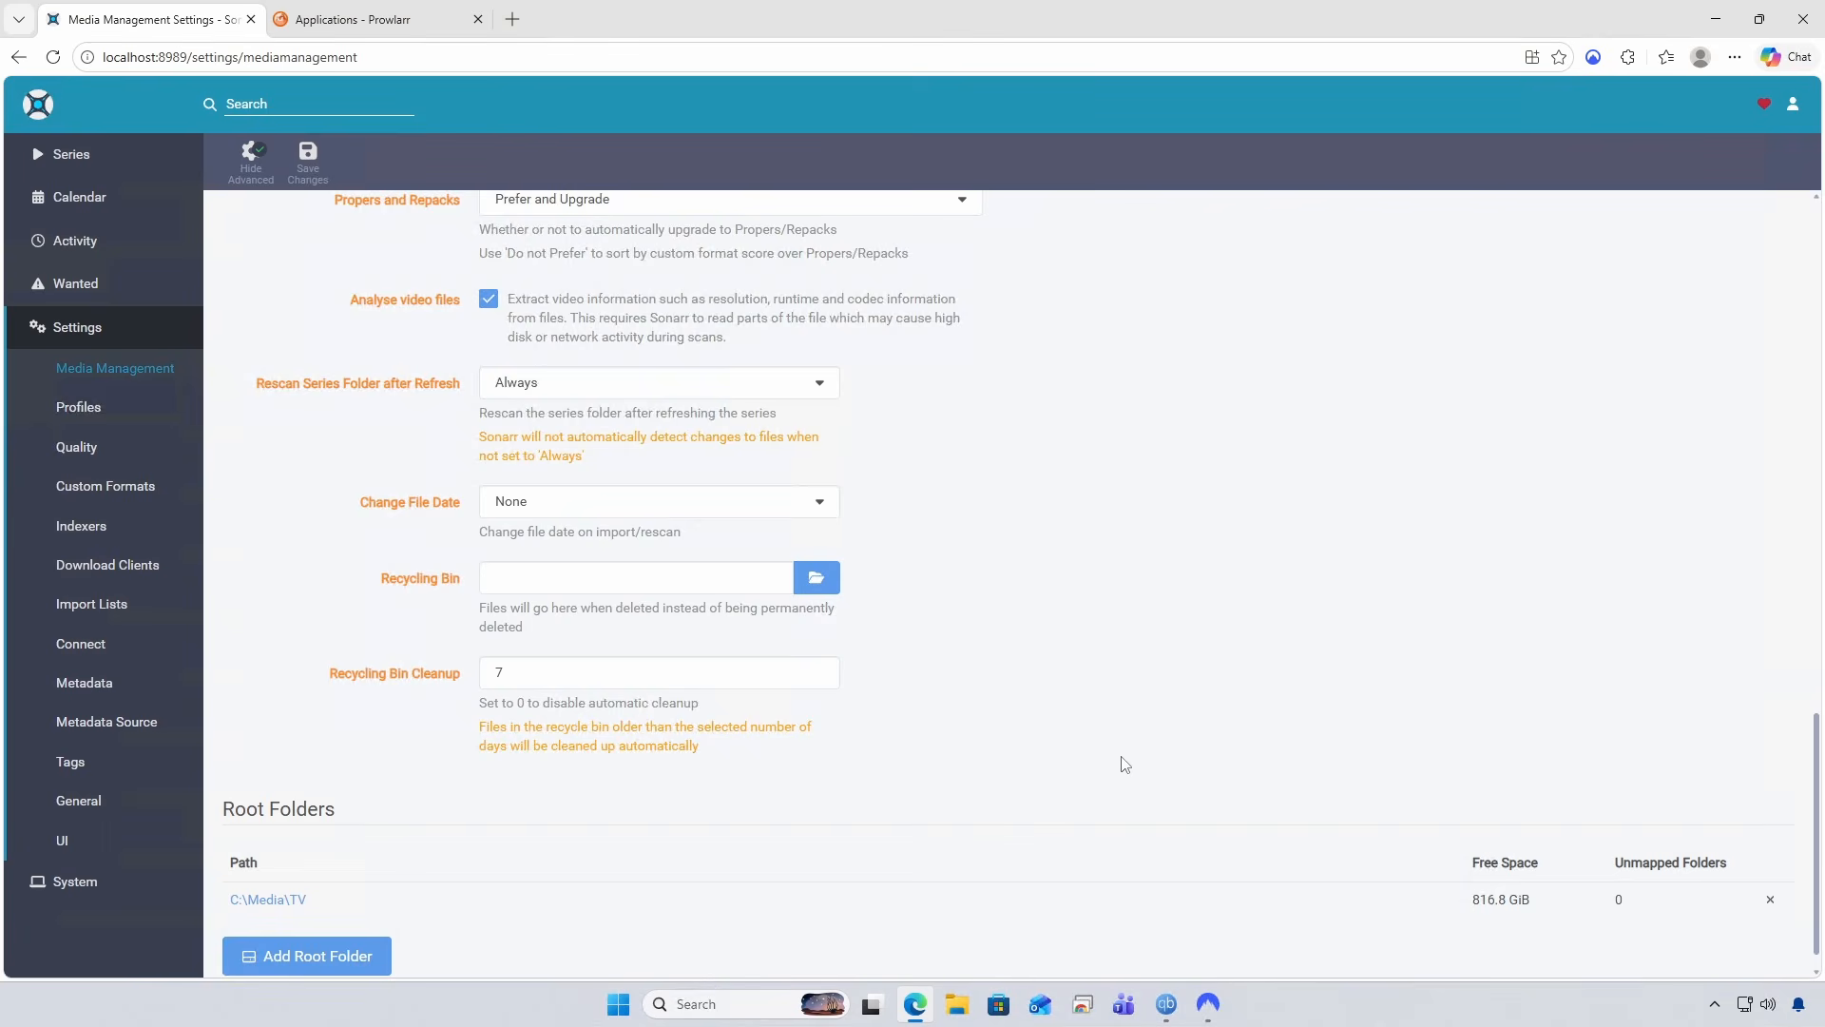
{"action": "scroll", "coordinate": [1104, 770], "scroll_direction": "down", "scroll_amount": 1}
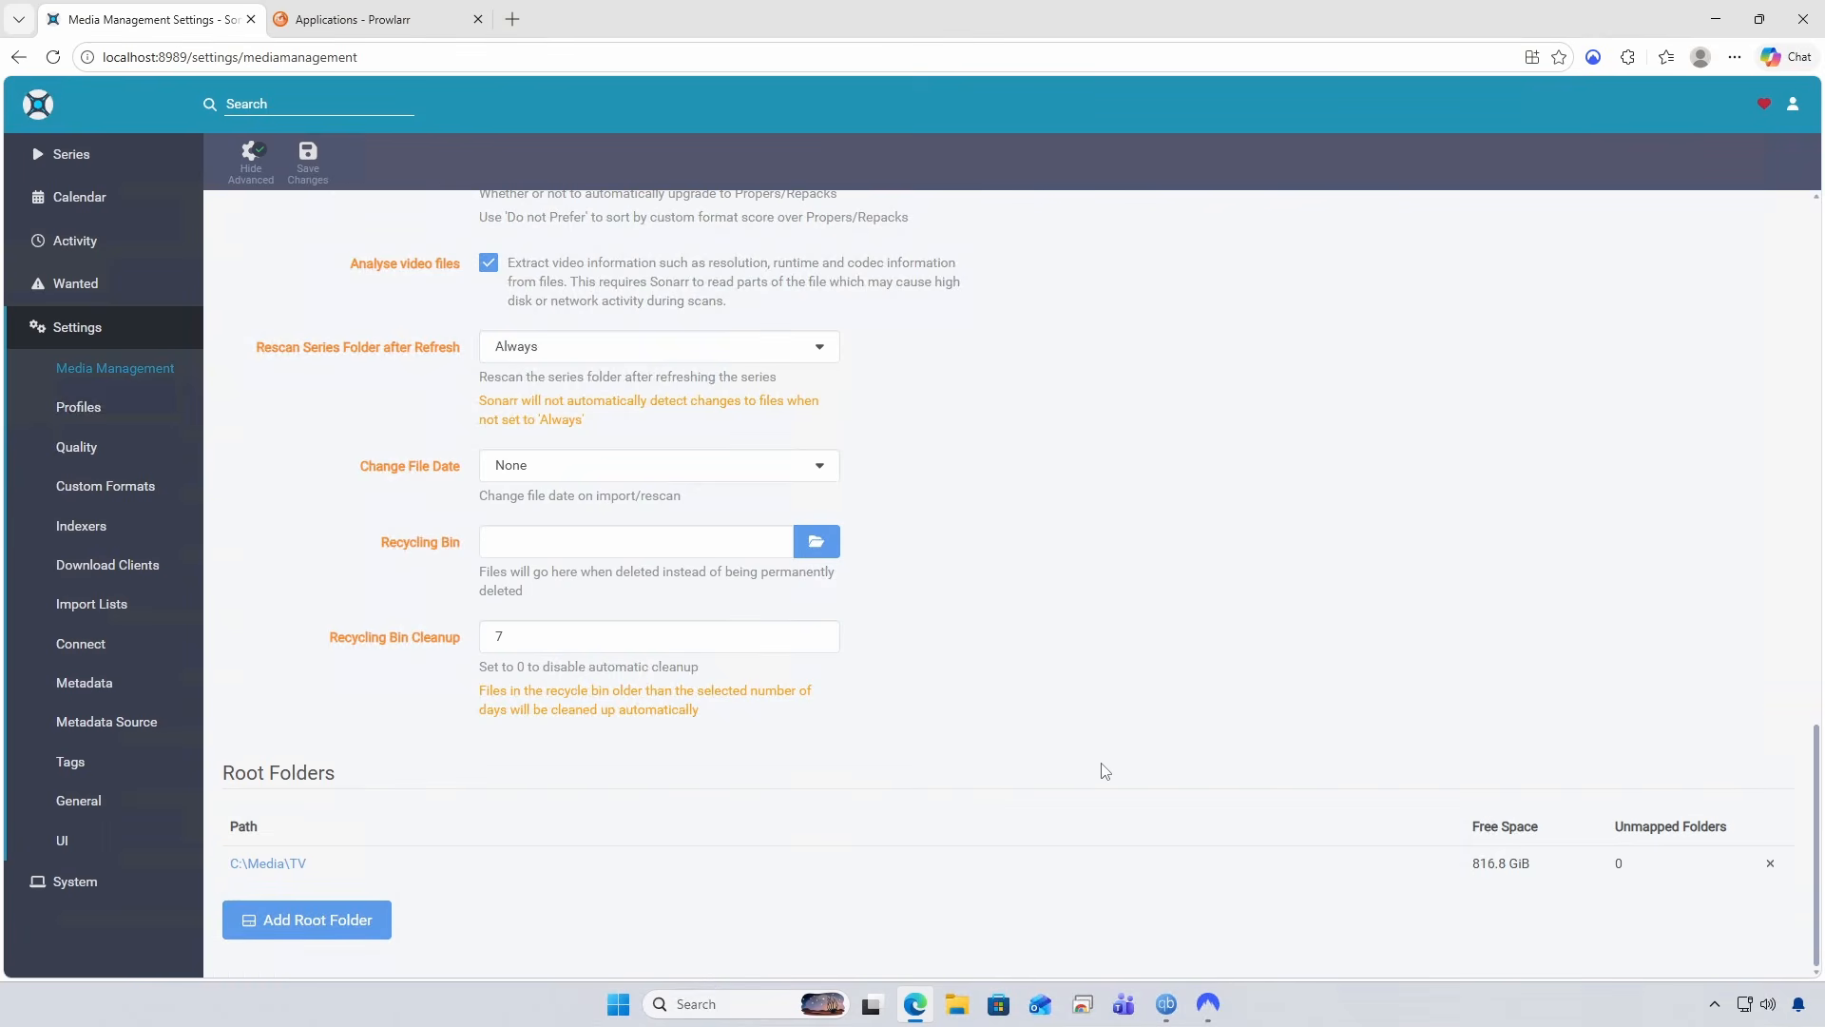
{"action": "left_click", "coordinate": [91, 154]}
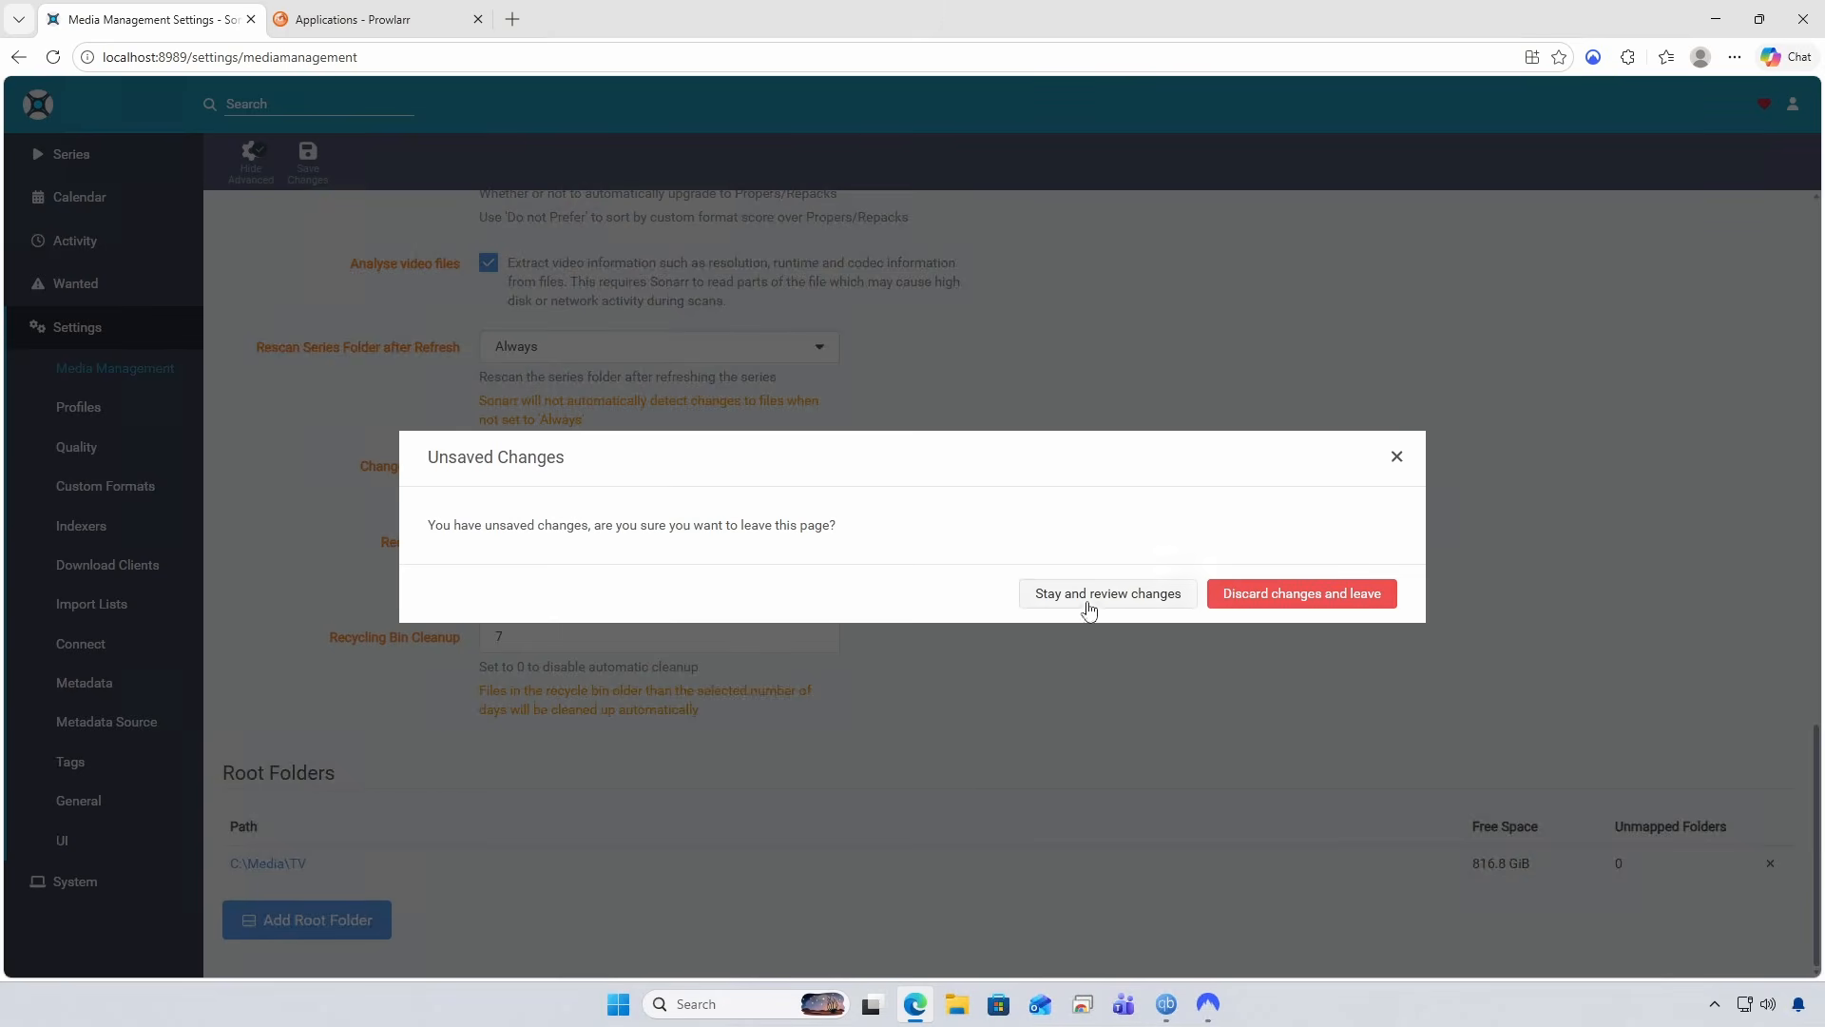
{"action": "left_click", "coordinate": [1051, 600]}
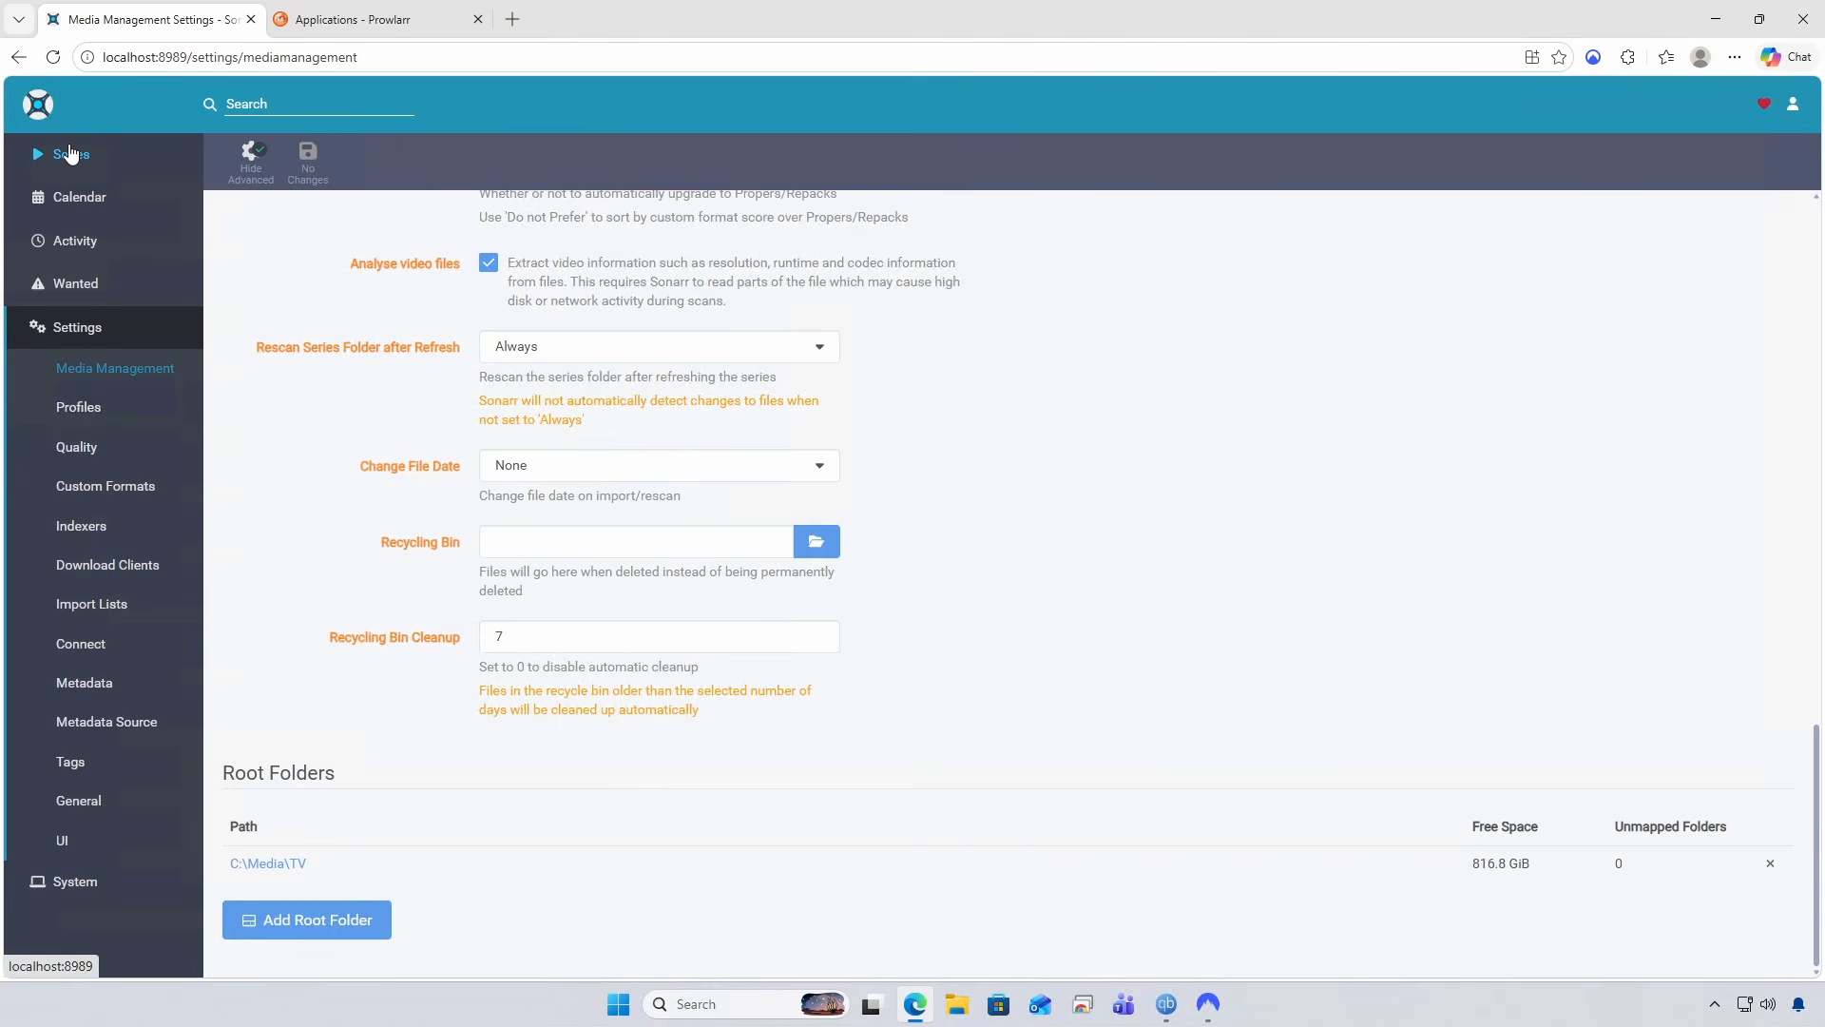
Search for the series bonanza and add Bonanza (1959) to the library with the default options.
{"action": "left_click", "coordinate": [68, 153]}
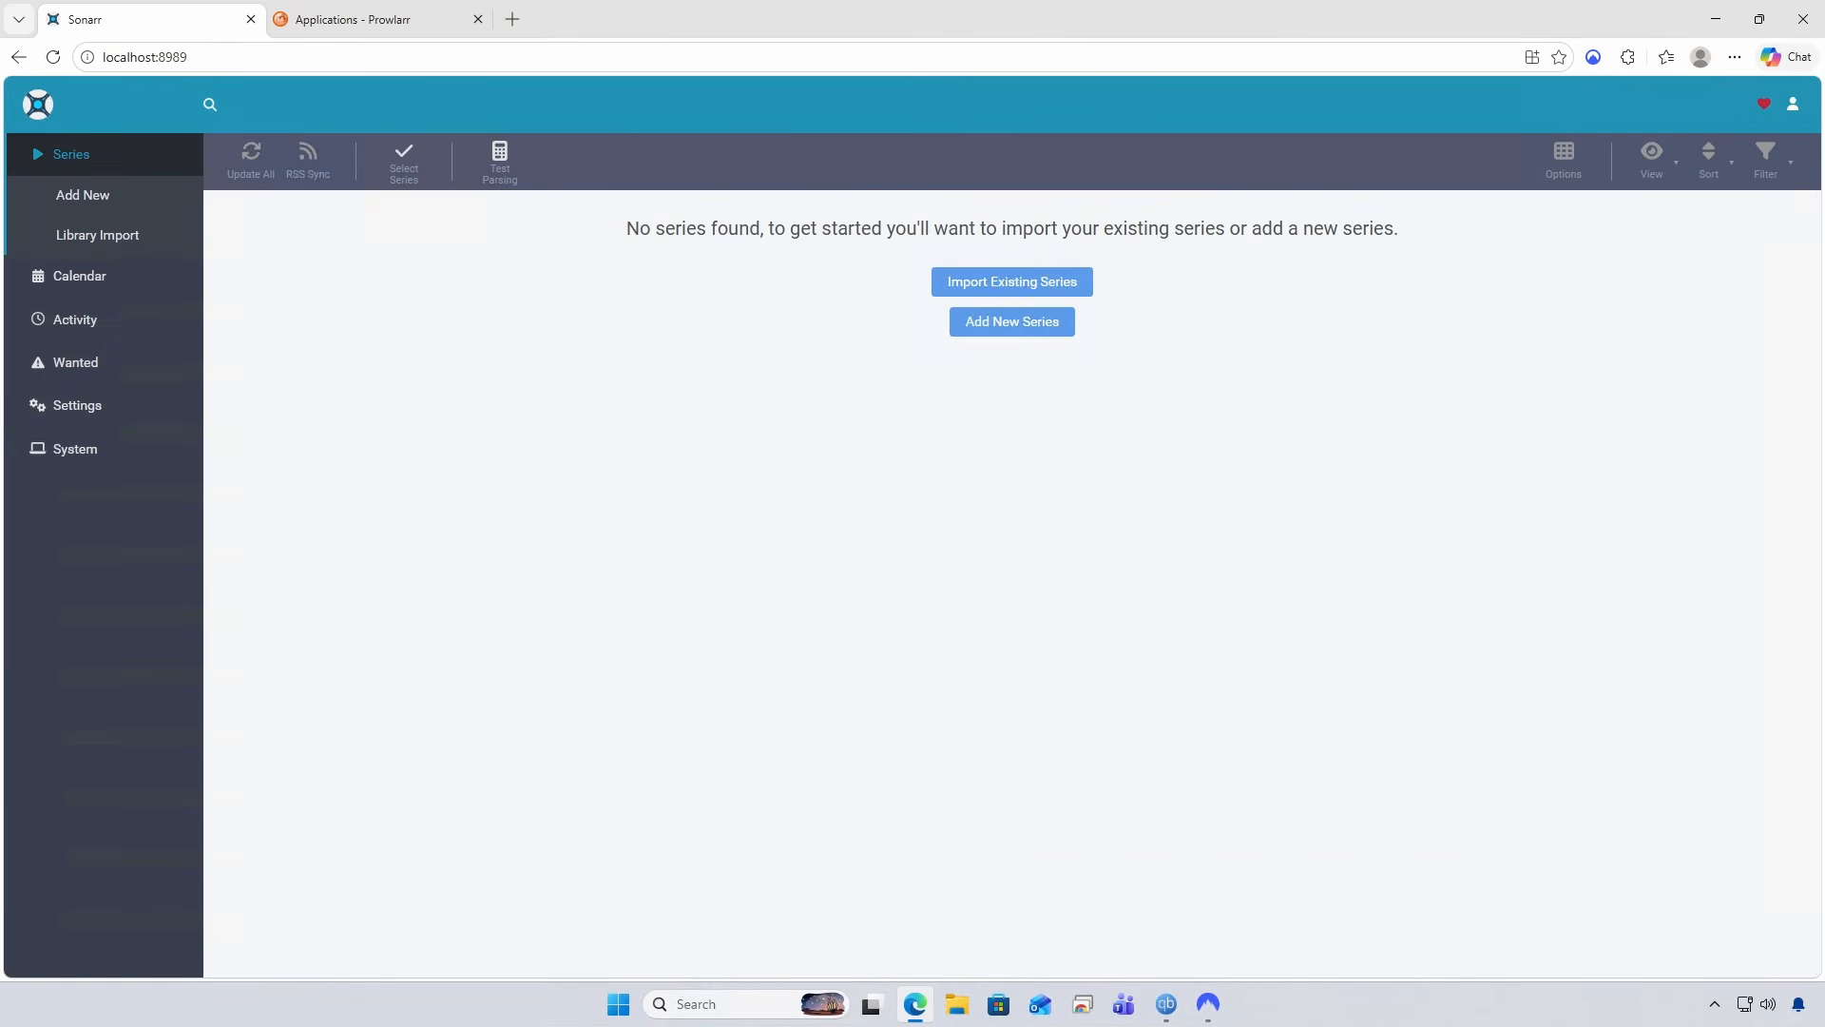
{"action": "type", "text": "bonanza"}
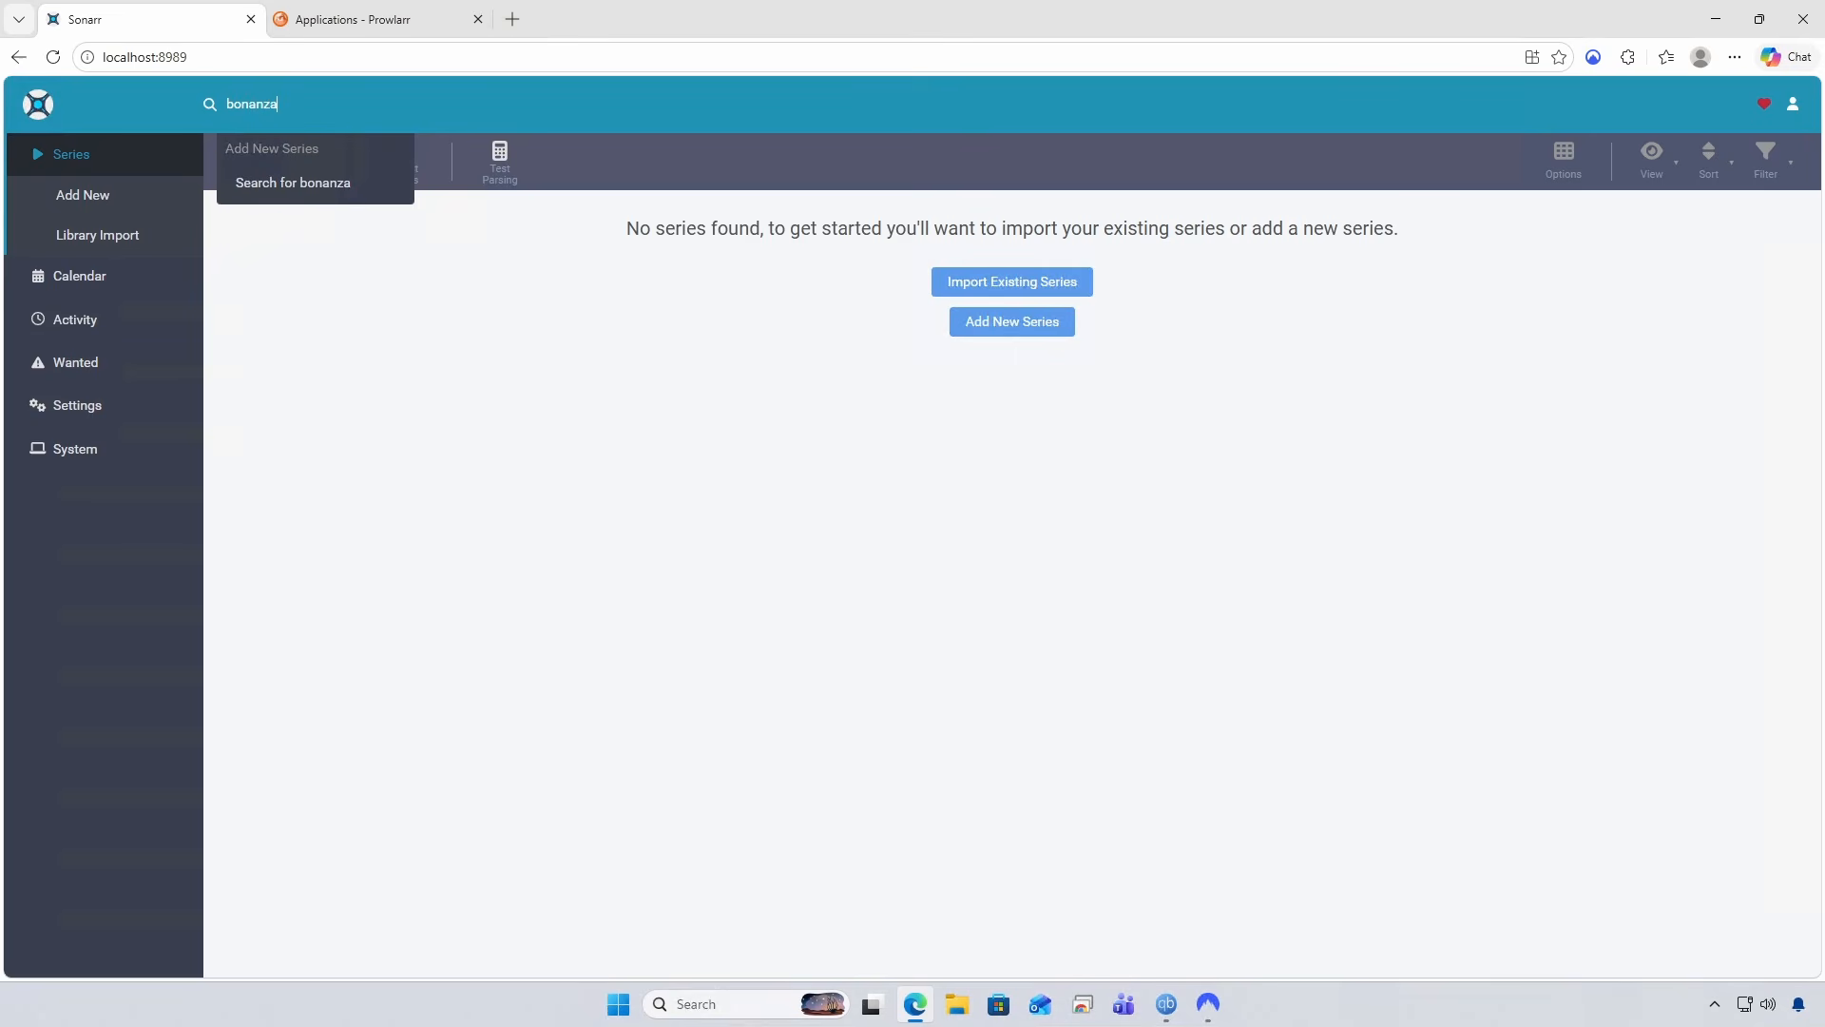
{"action": "left_click", "coordinate": [304, 183]}
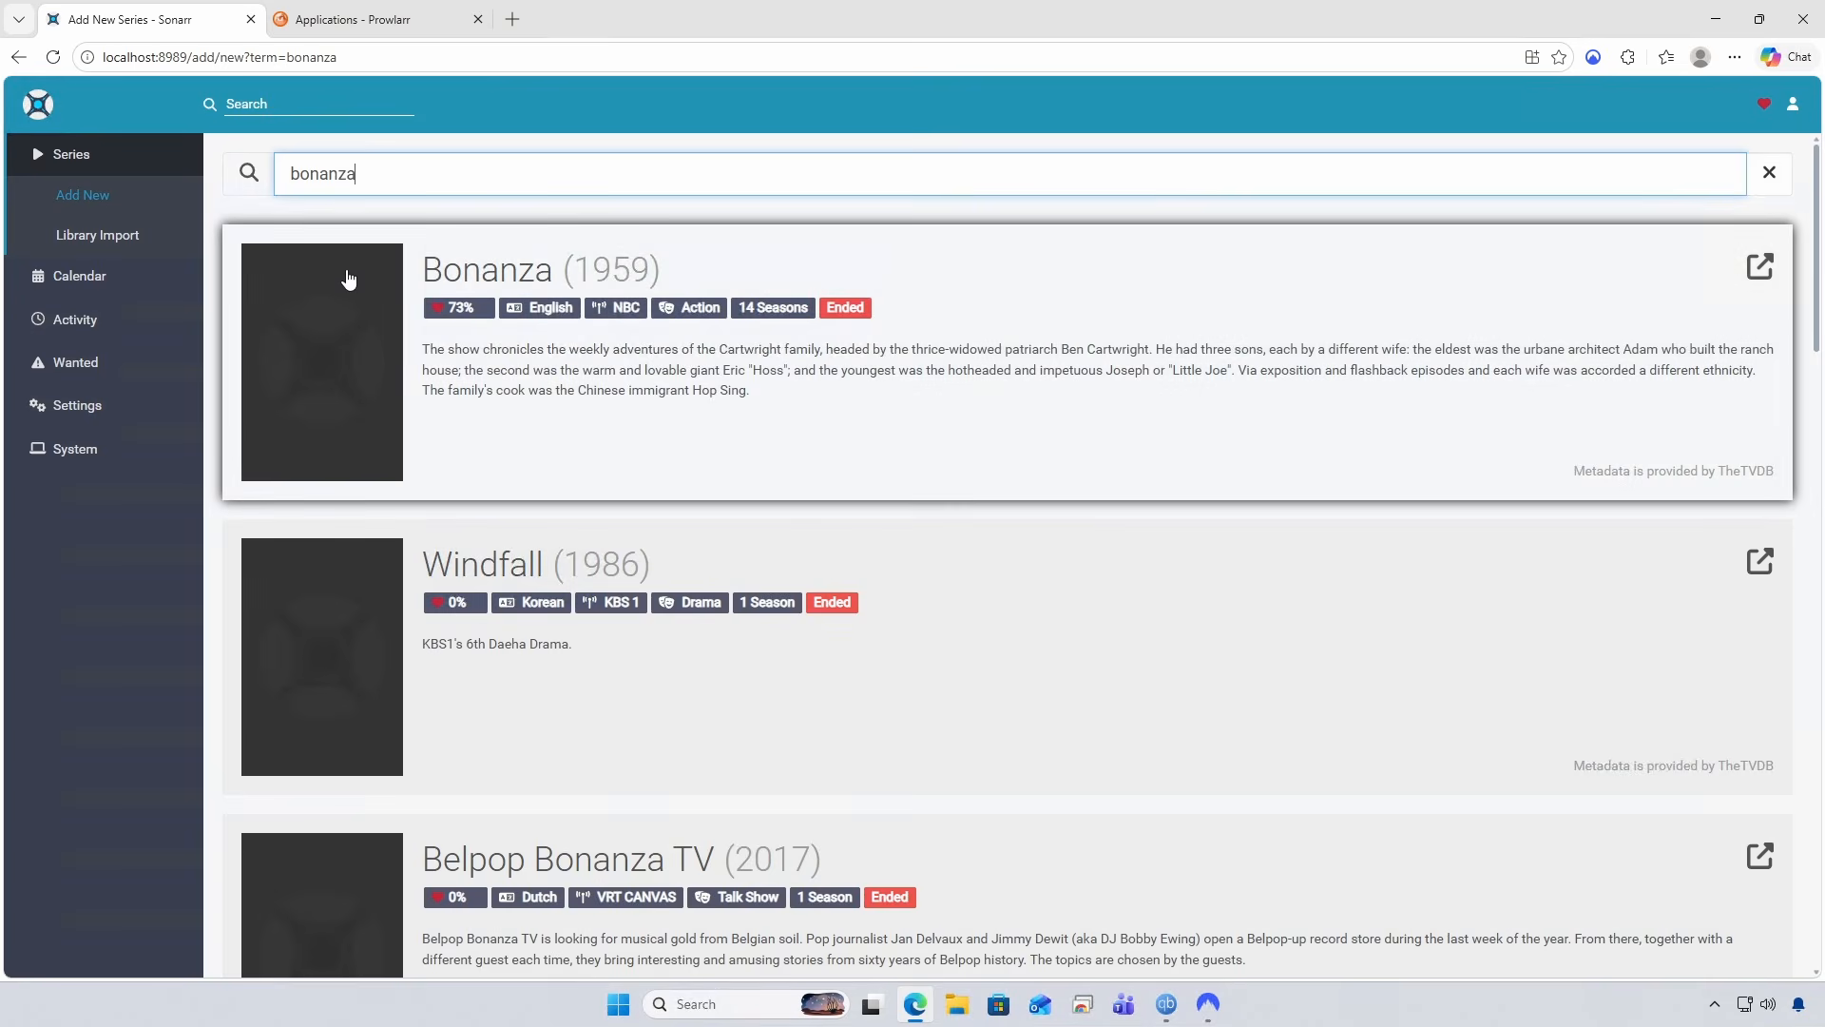
{"action": "left_click", "coordinate": [348, 290]}
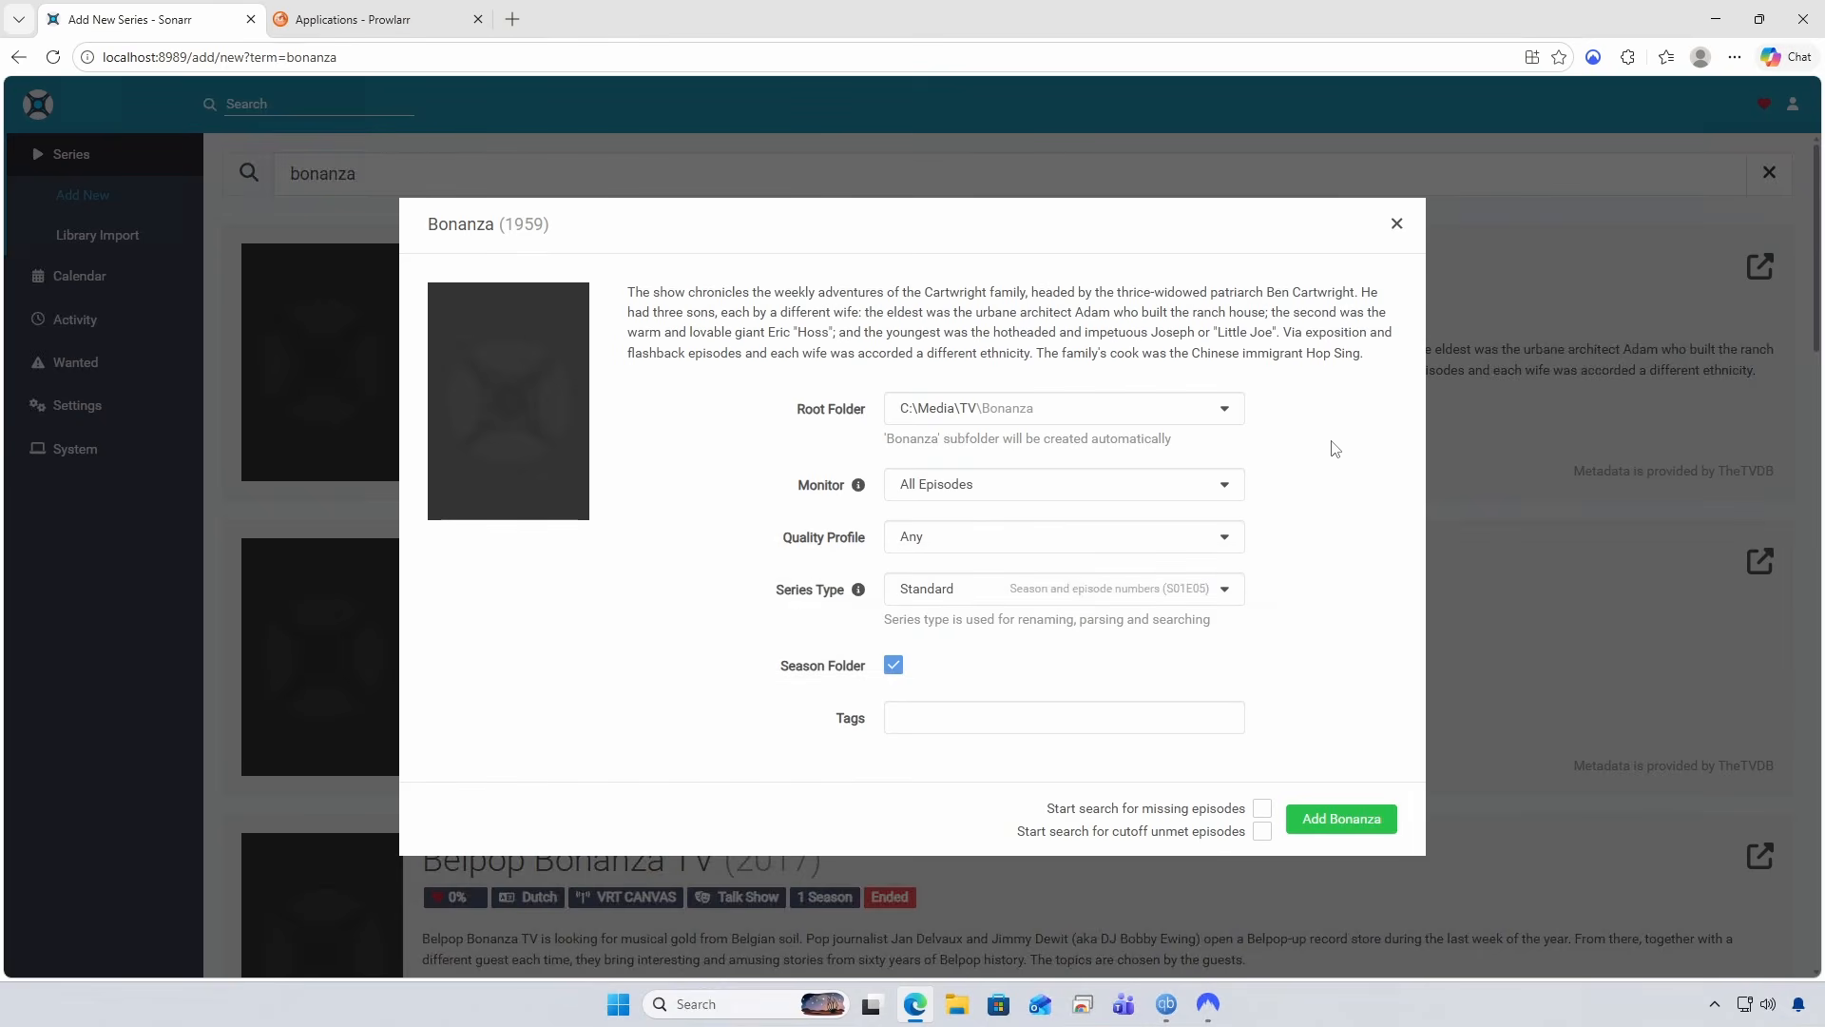
{"action": "left_click", "coordinate": [1333, 823]}
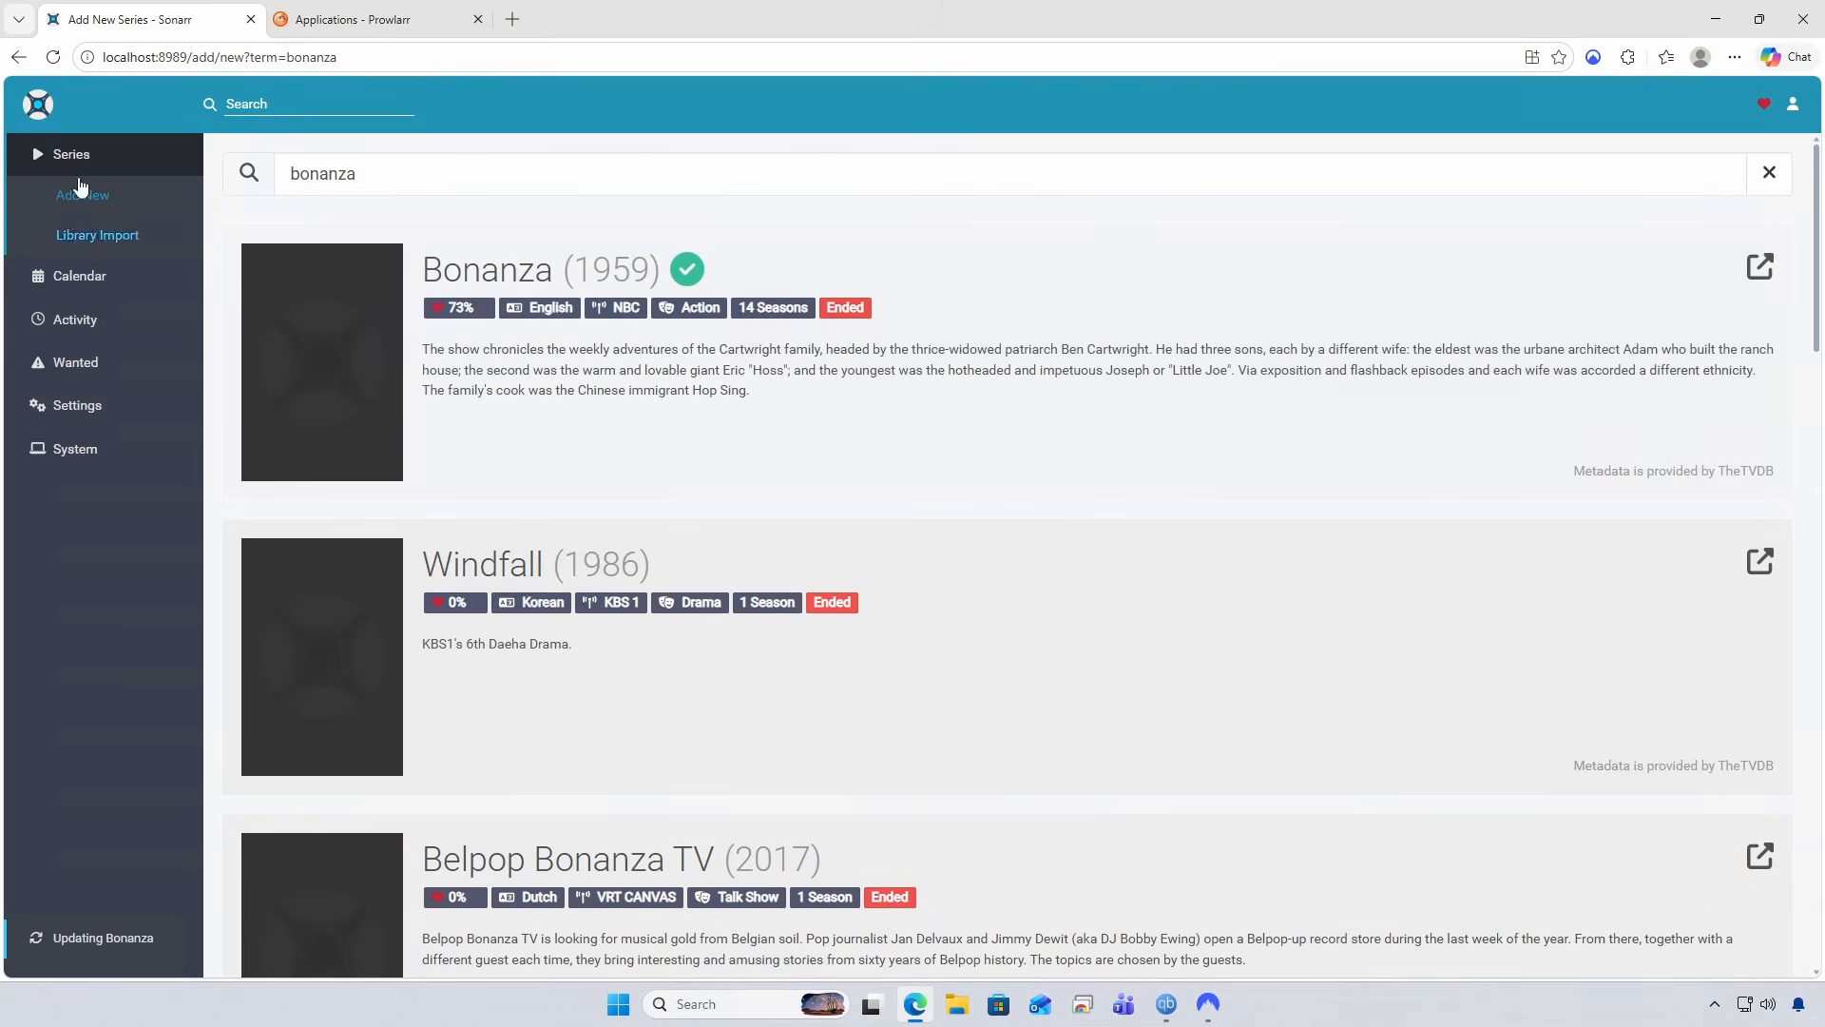
Open the Bonanza series page and start a search for all its monitored episodes.
{"action": "left_click", "coordinate": [29, 160]}
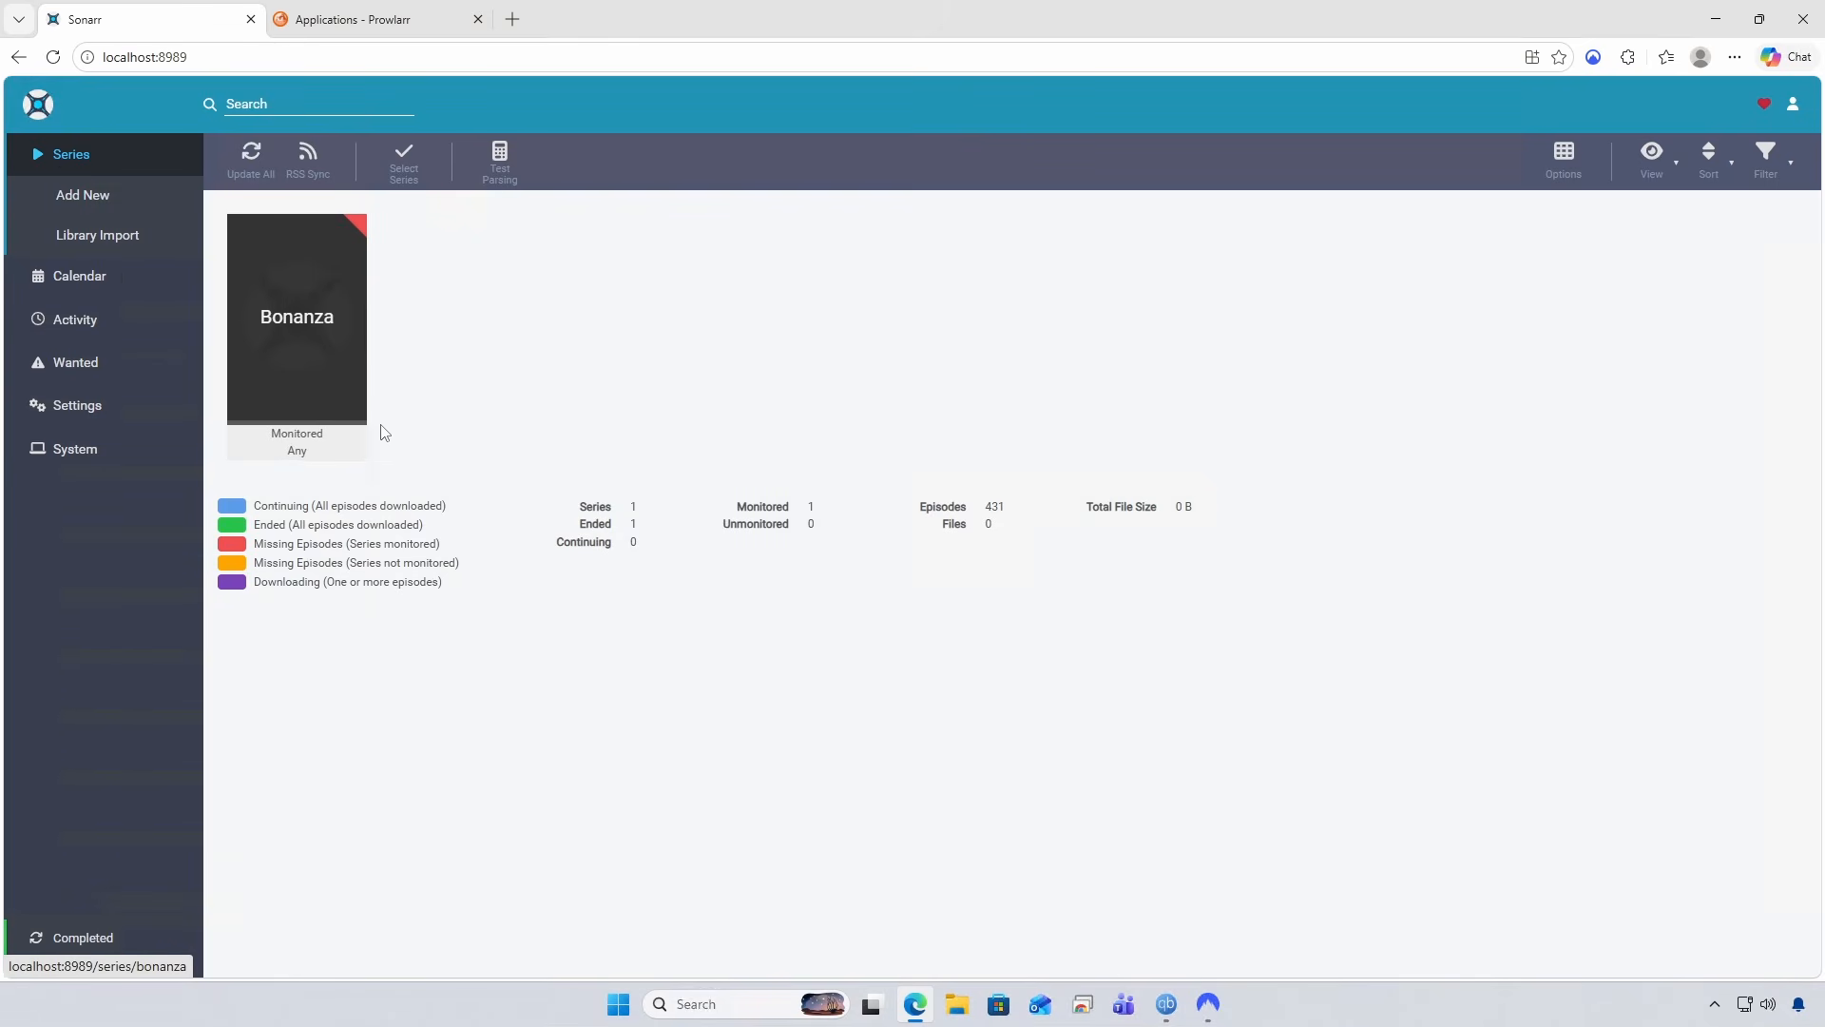
{"action": "left_click", "coordinate": [332, 330]}
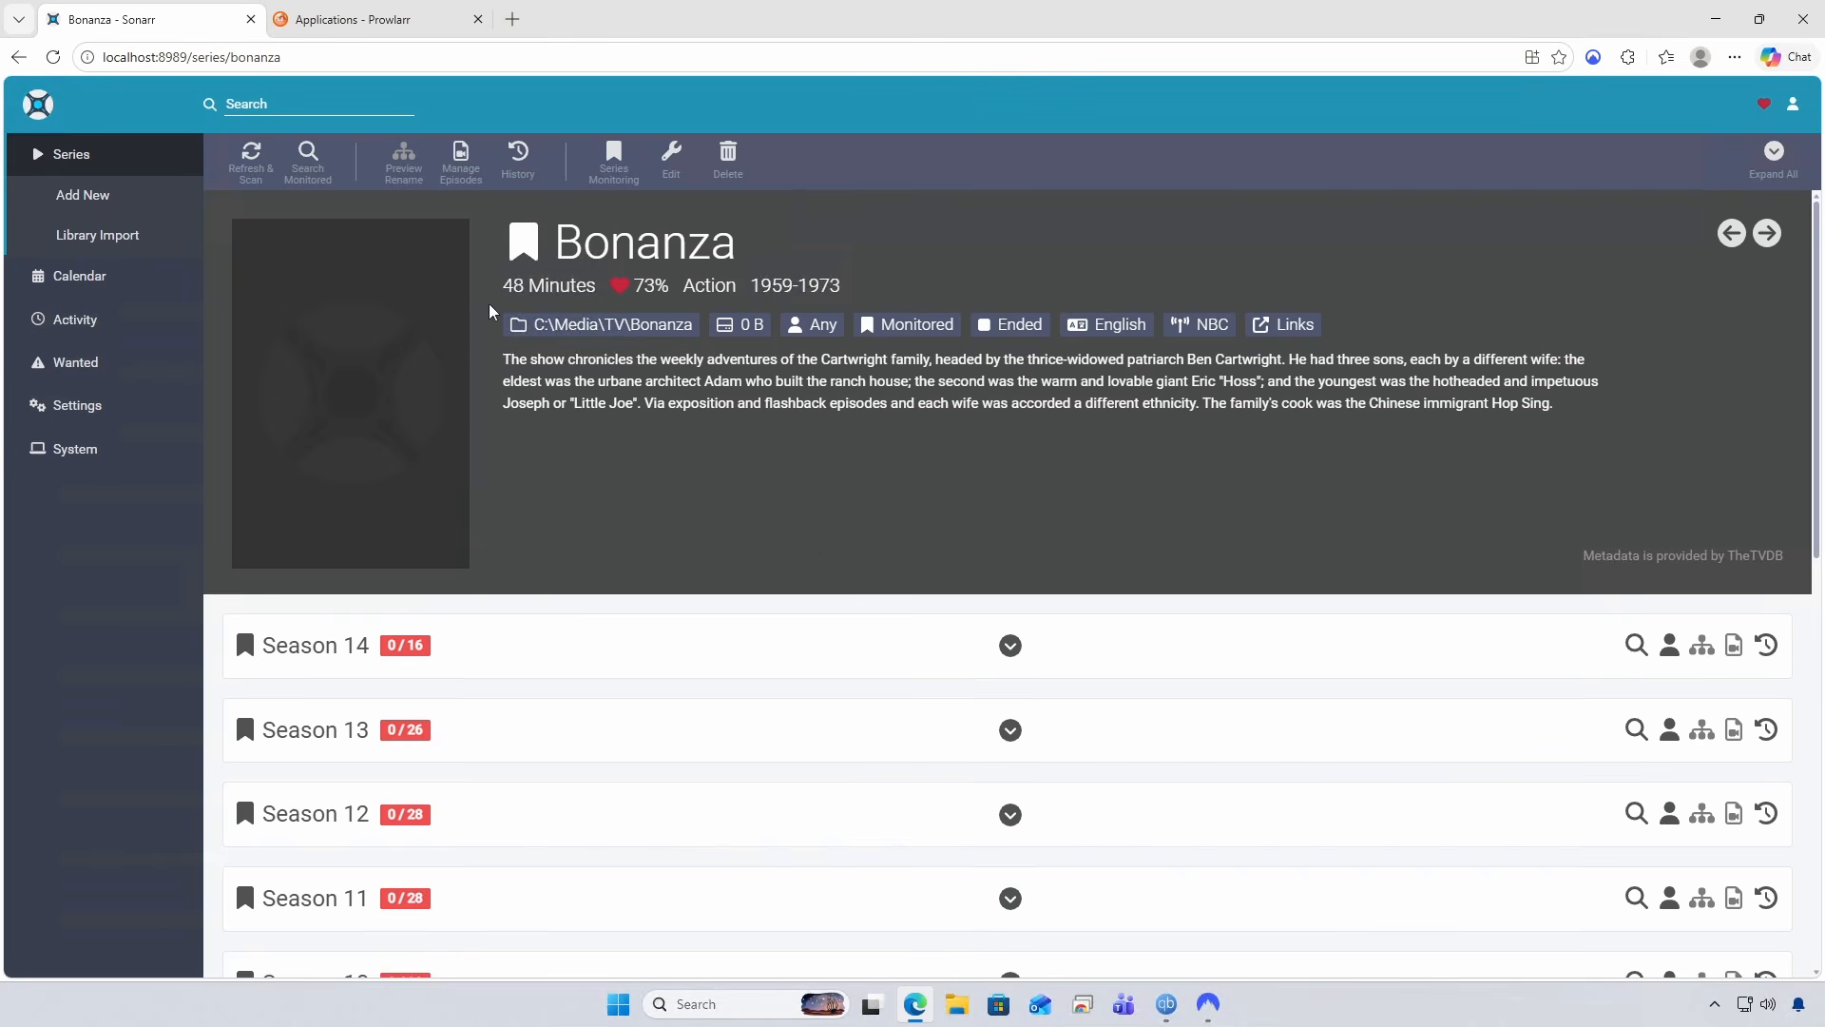
{"action": "left_click", "coordinate": [300, 167]}
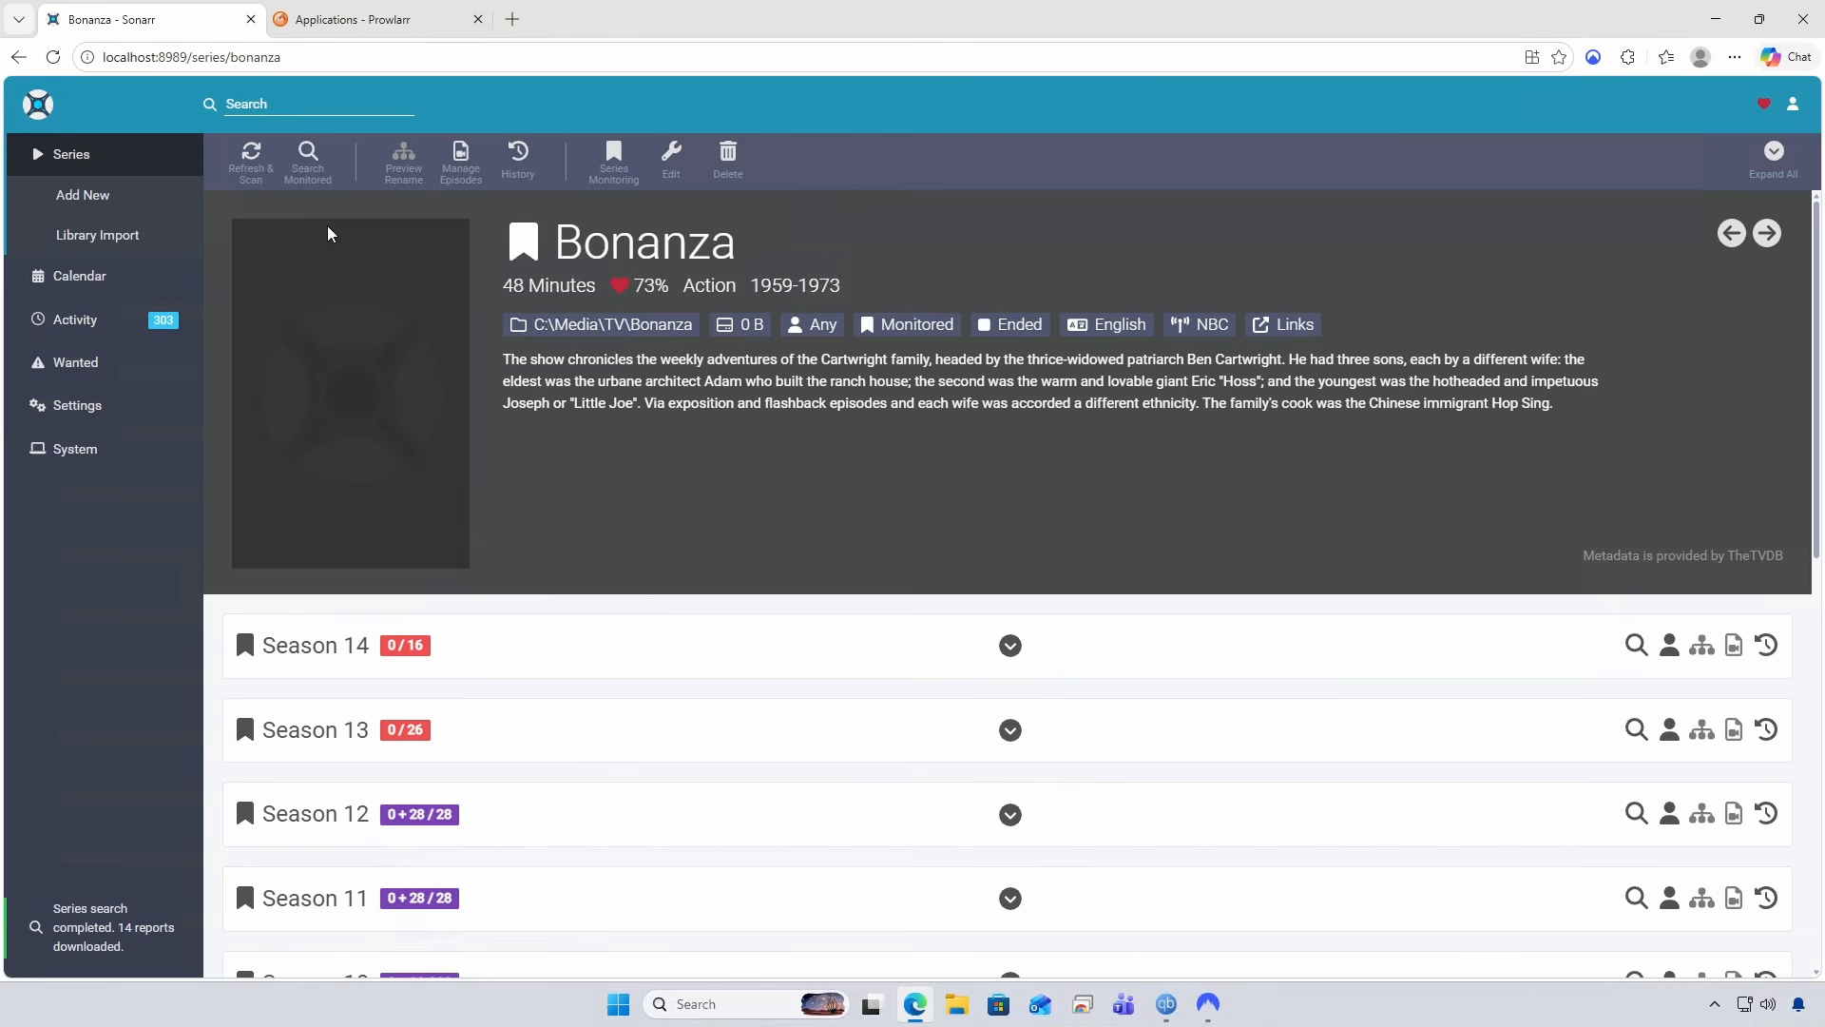
Switch to qBittorrent to examine the Bonanza torrents with a wider name column, and return to the series page in Sonarr.
{"action": "left_click", "coordinate": [1167, 1004]}
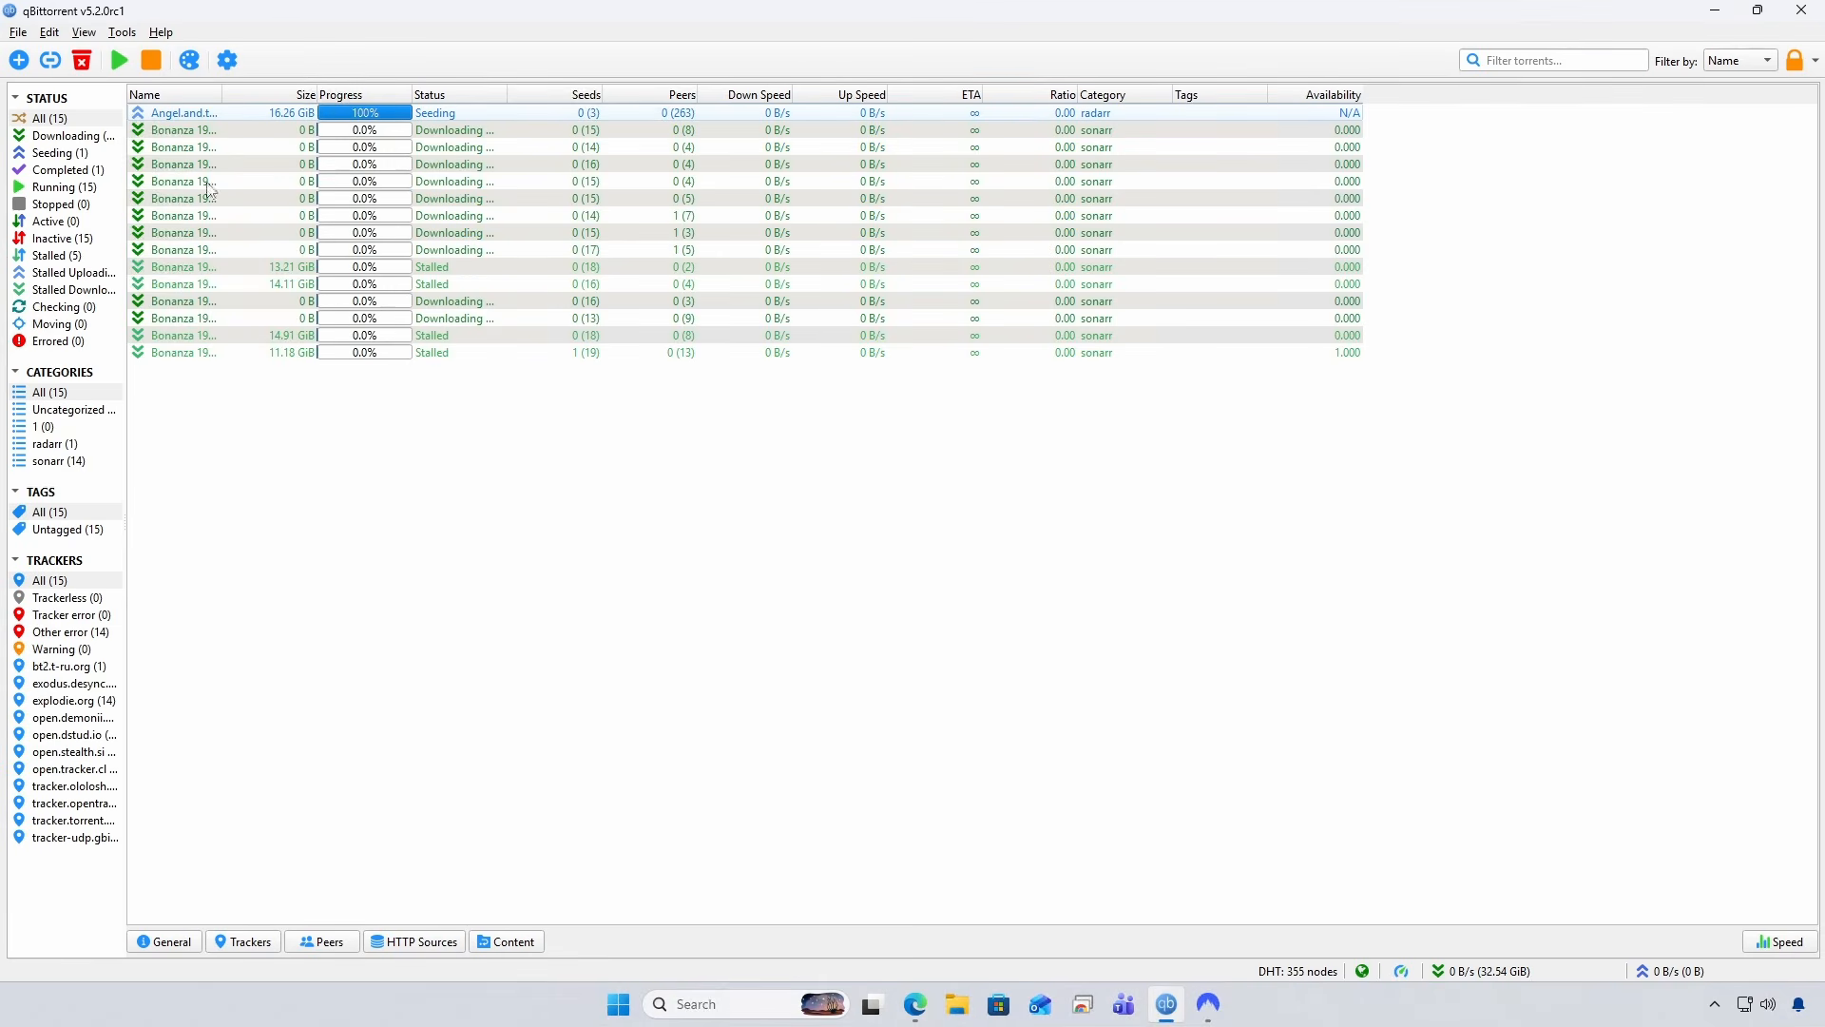
{"action": "left_click_drag", "start_coordinate": [223, 95], "coordinate": [394, 99]}
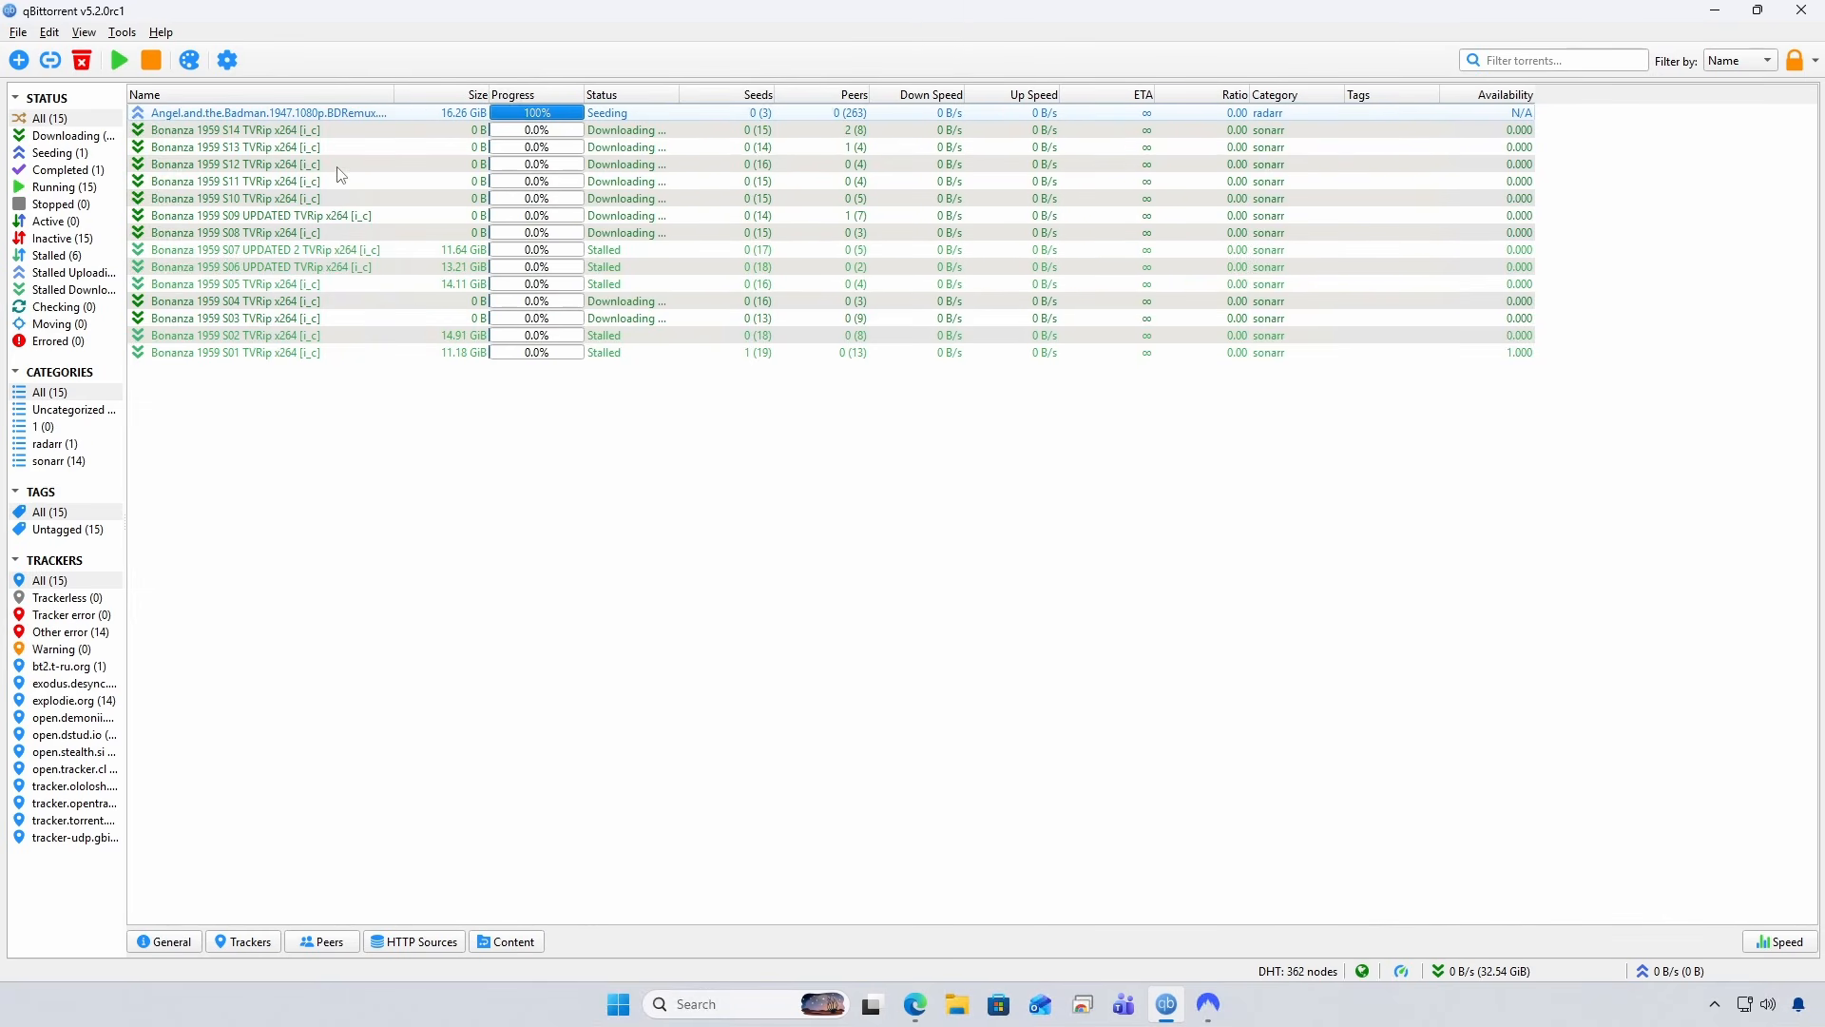
{"action": "left_click", "coordinate": [928, 1006]}
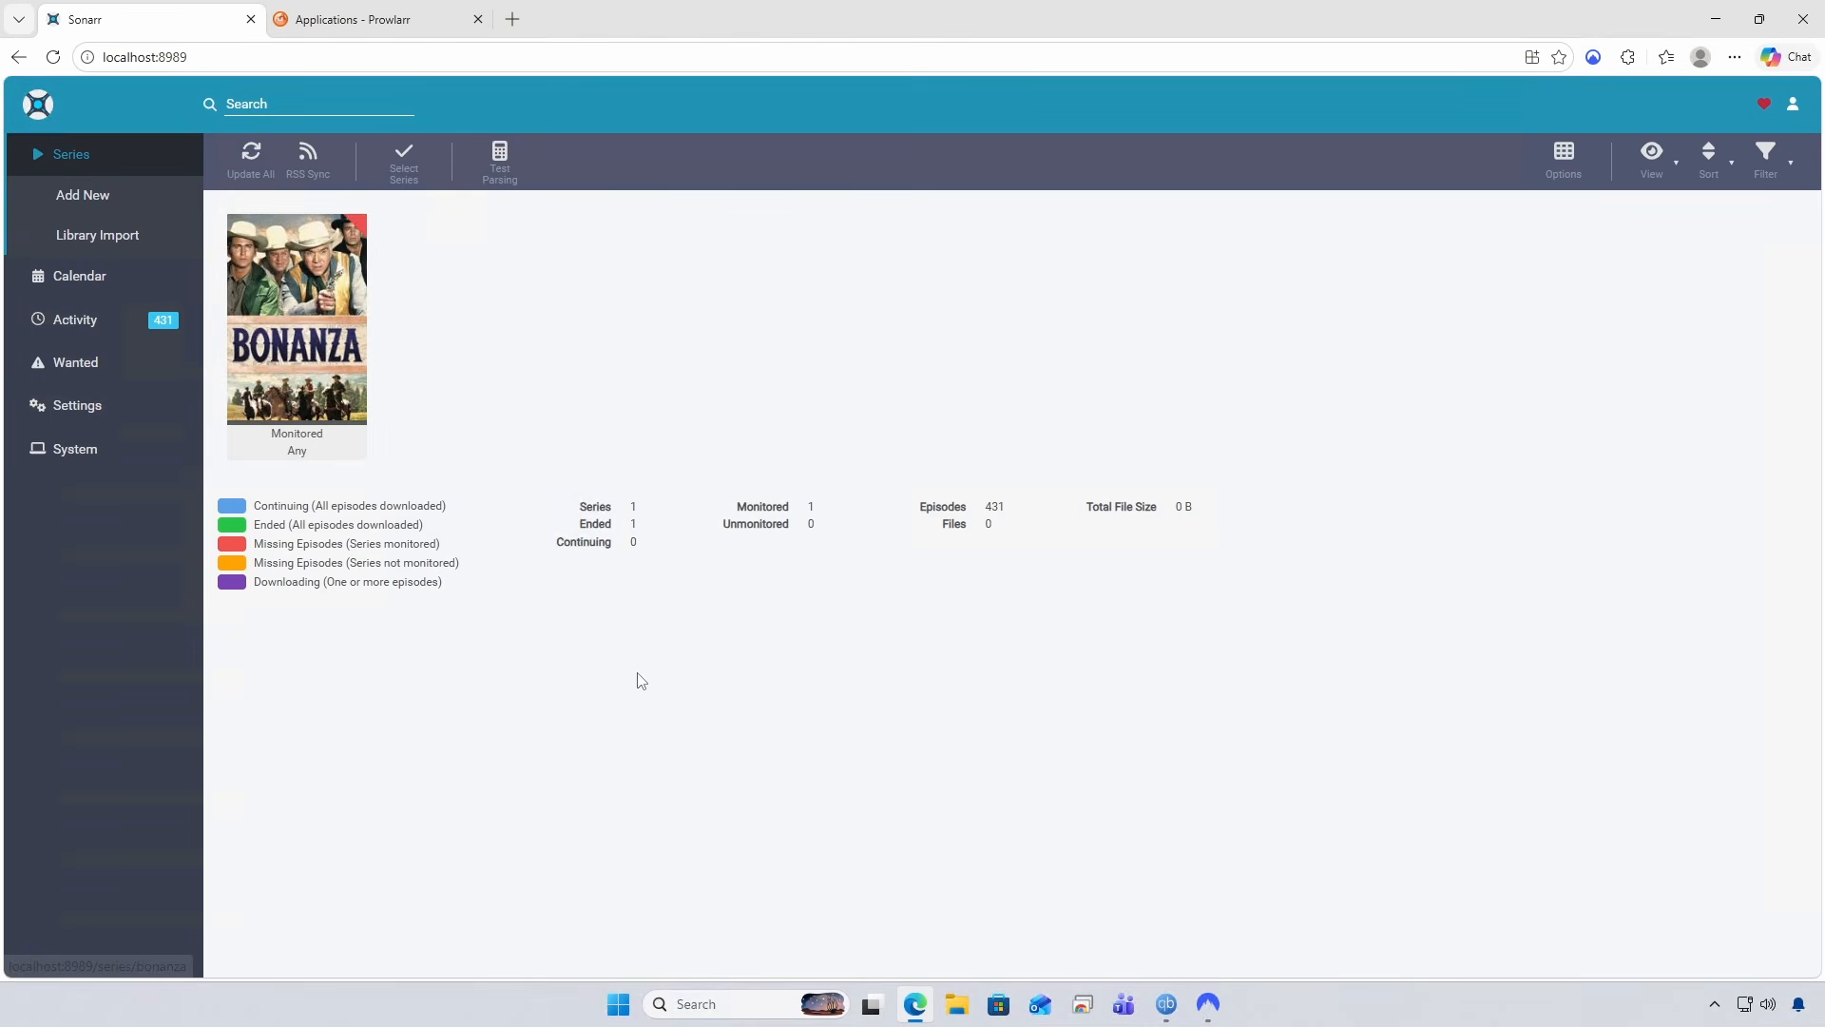
{"action": "left_click", "coordinate": [304, 300]}
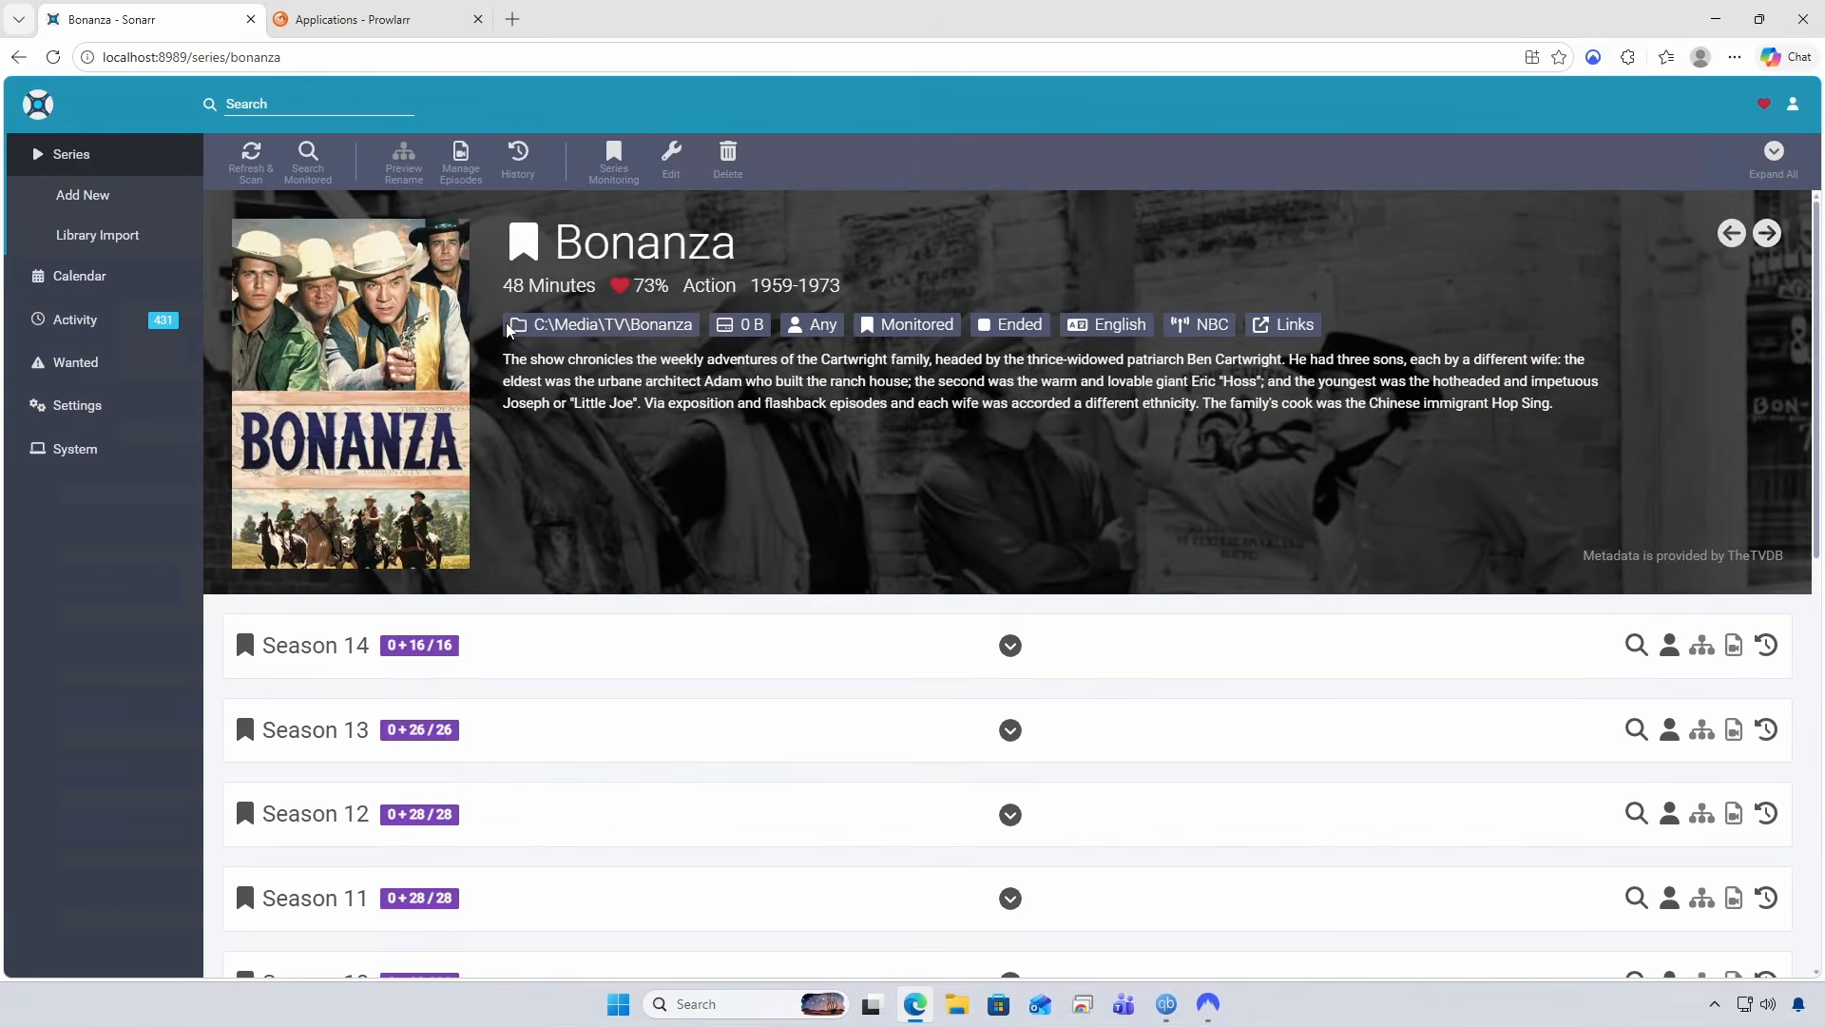